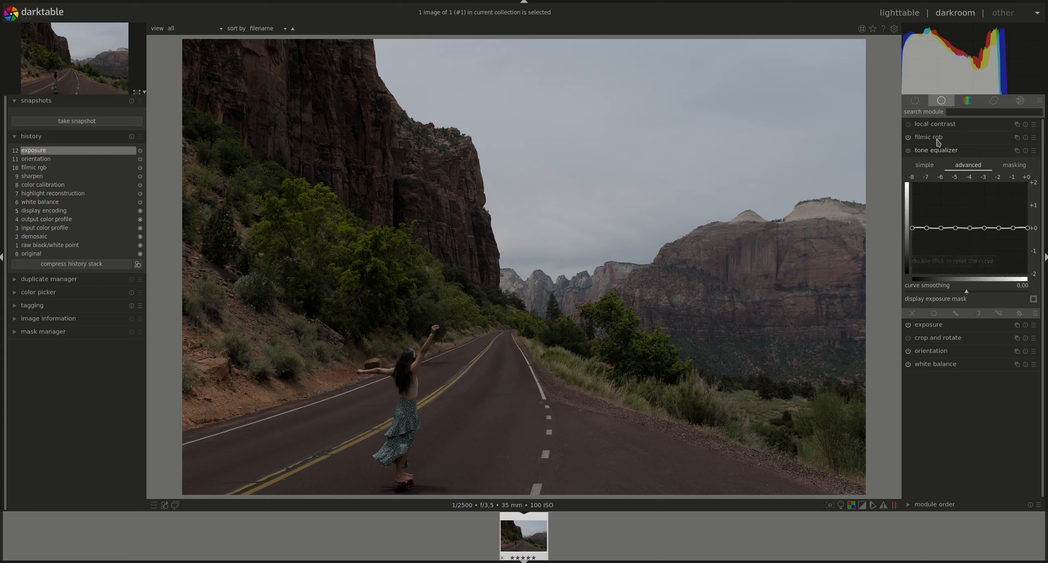
Crop the photo tighter around the woman on the road, keeping the original aspect and placing her on a rule-of-thirds line.
click(943, 154)
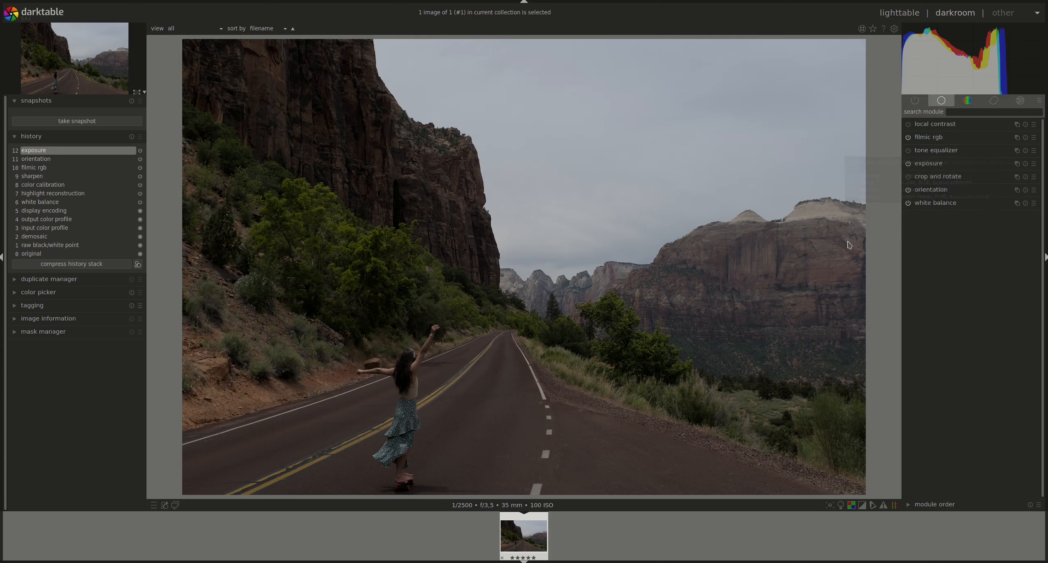
click(923, 177)
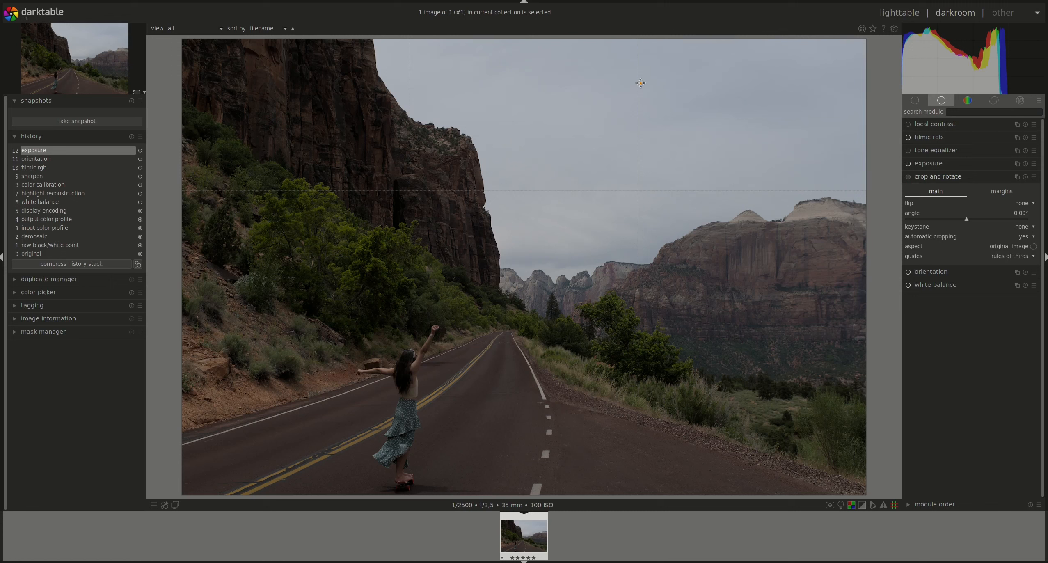
drag(189, 47, 301, 122)
drag(560, 263, 490, 299)
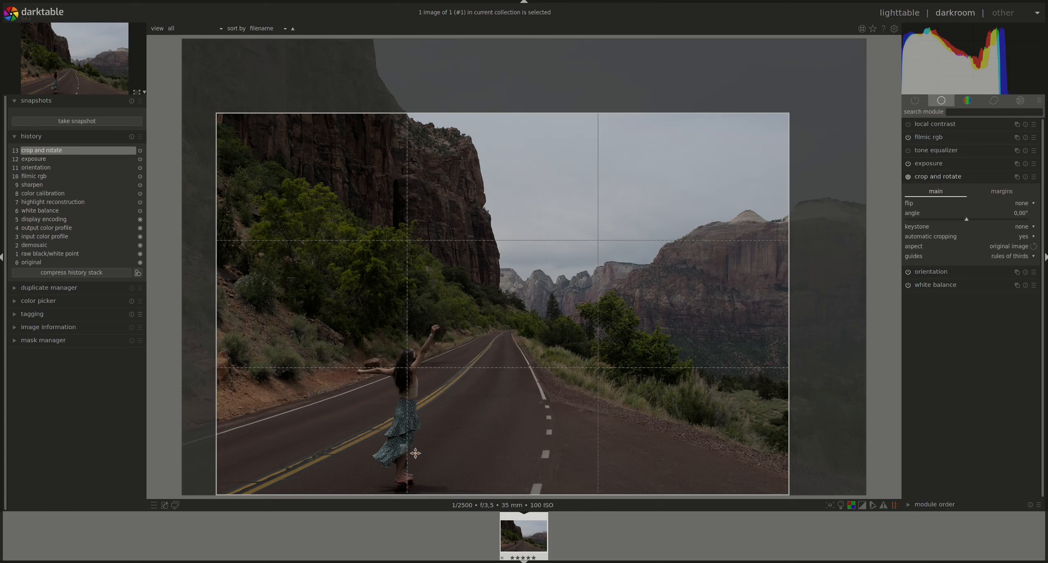
drag(782, 119, 736, 182)
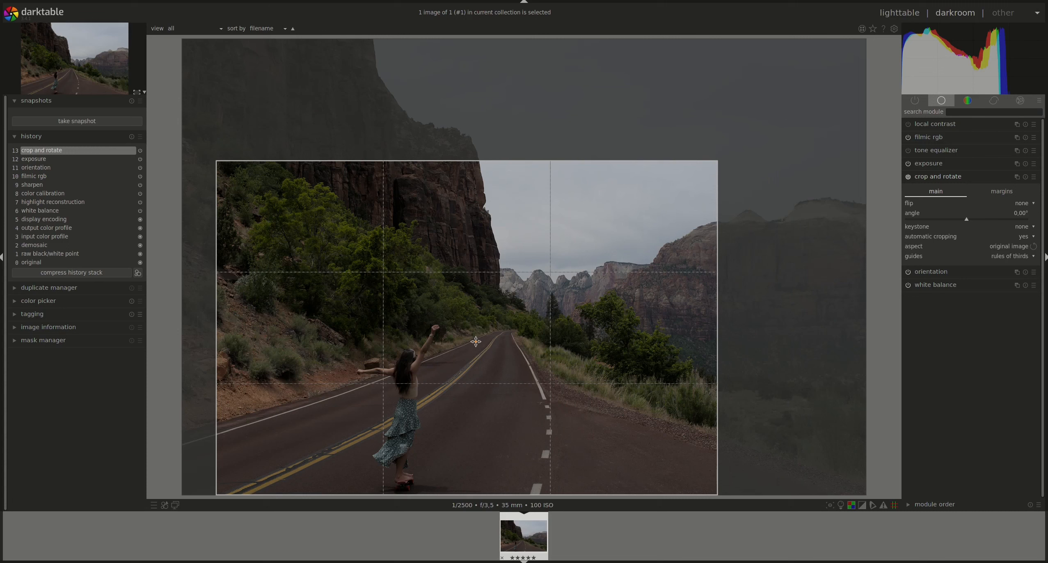
drag(489, 348, 493, 351)
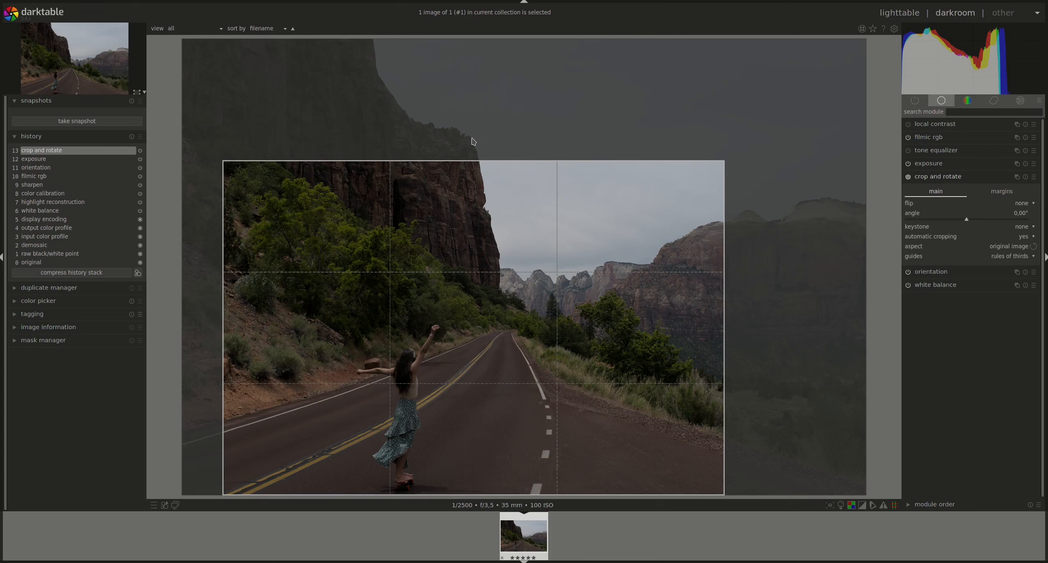
click(929, 177)
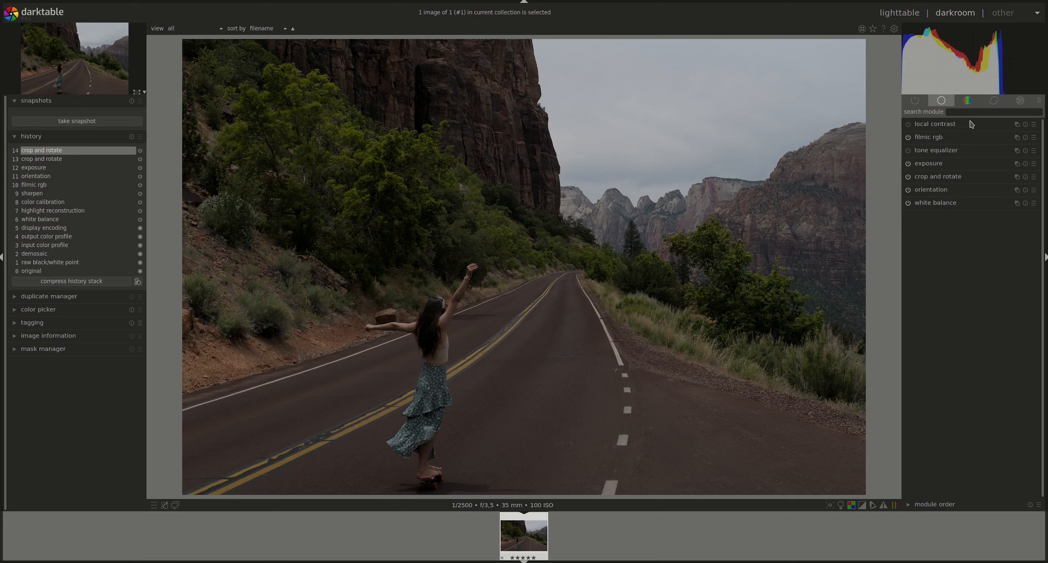
Set the color calibration illuminant by AI detection from image surfaces and compare the result with the previous history state.
click(968, 102)
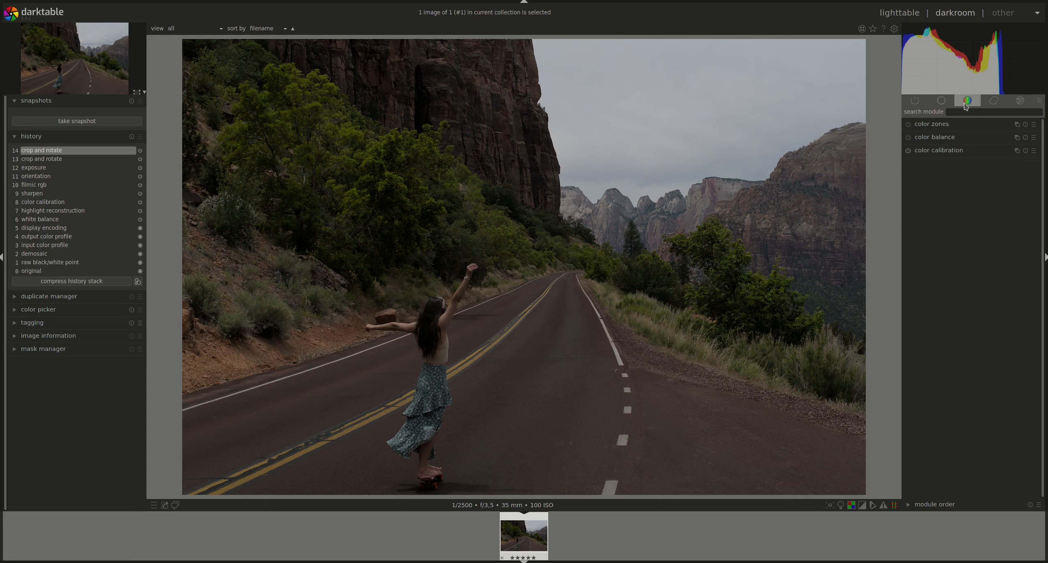
click(936, 151)
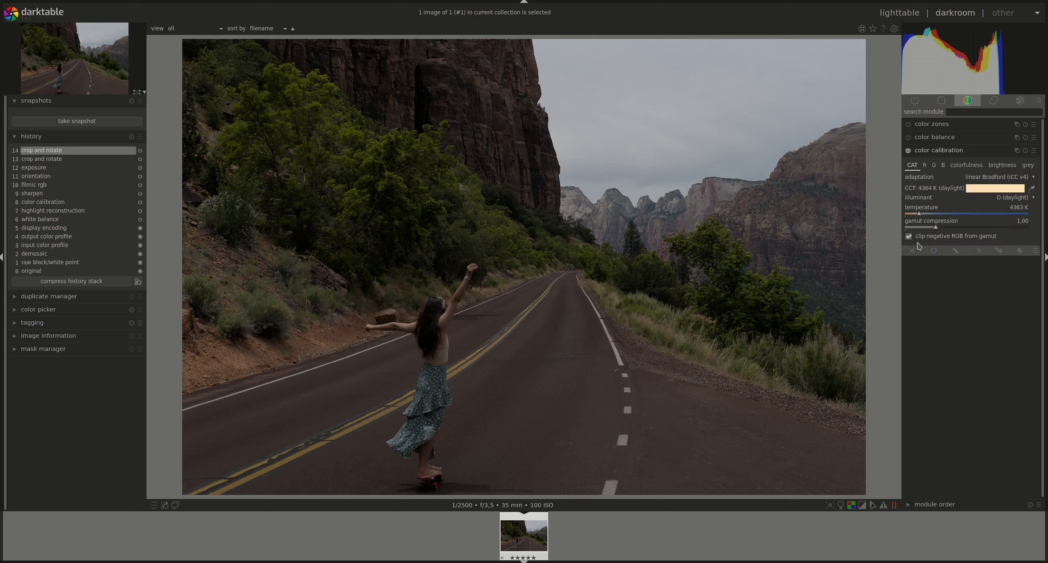
click(1033, 198)
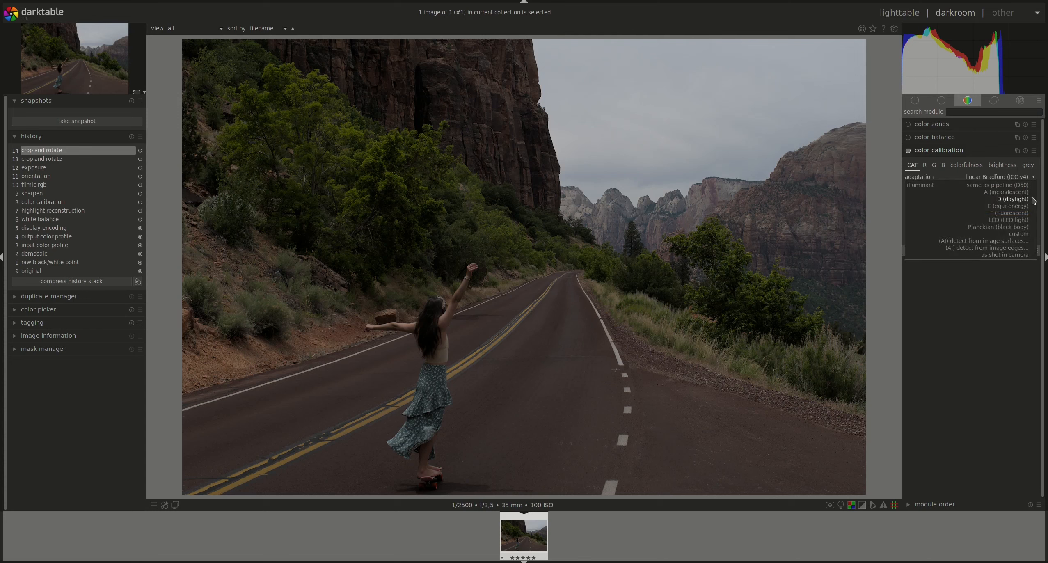
click(1017, 241)
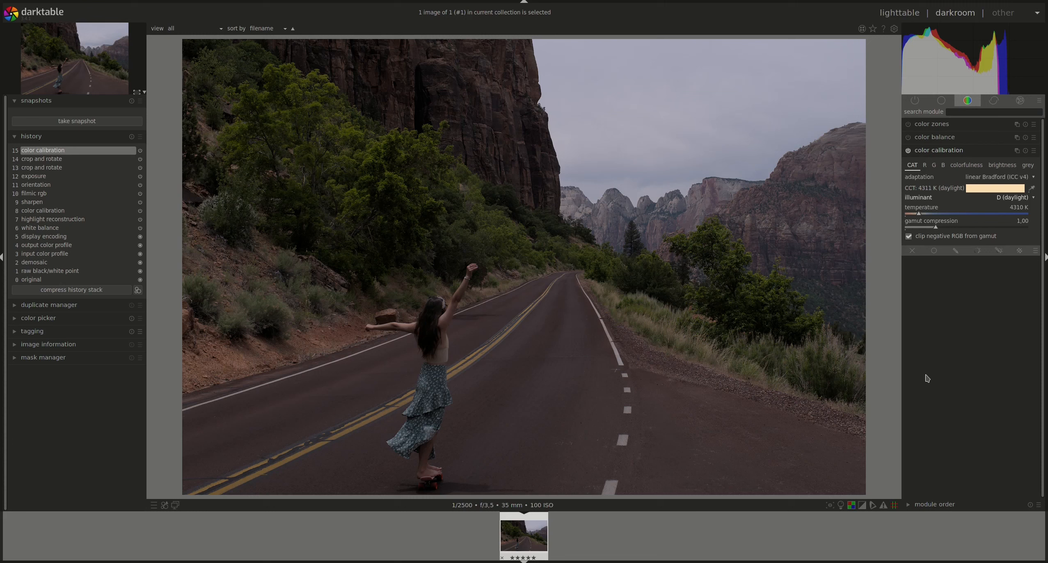
click(83, 162)
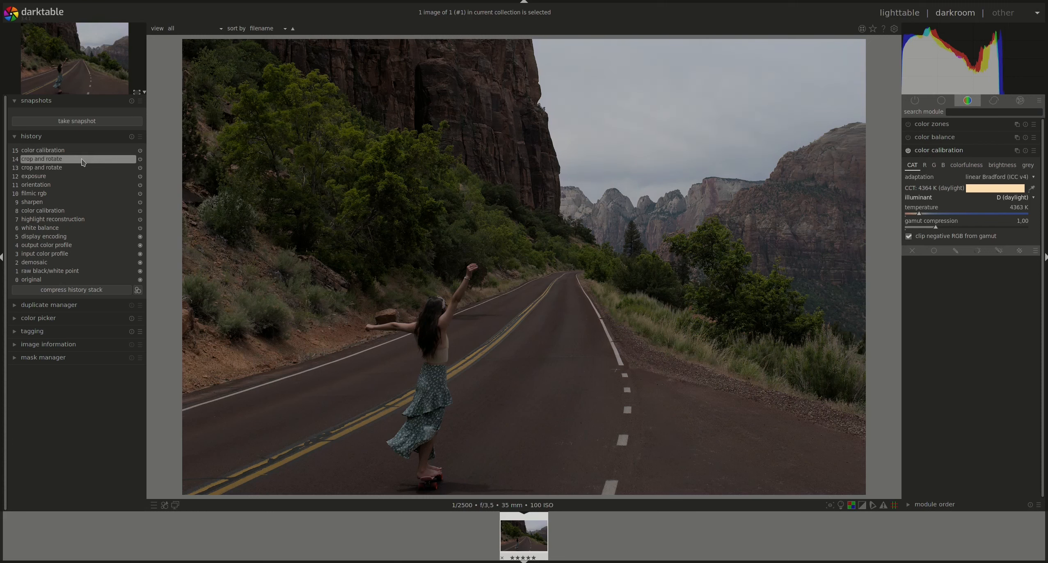
click(83, 151)
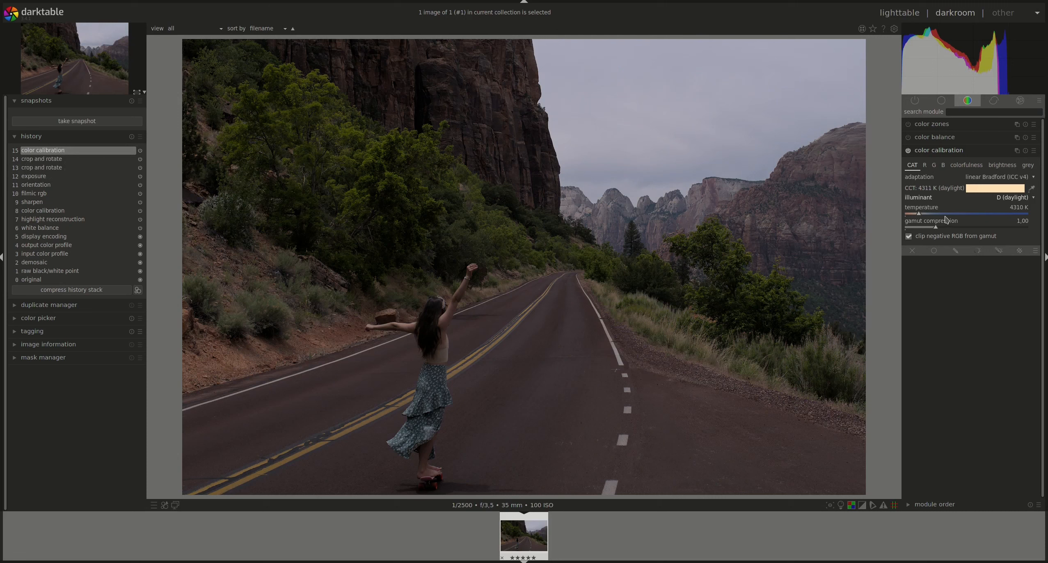
click(948, 151)
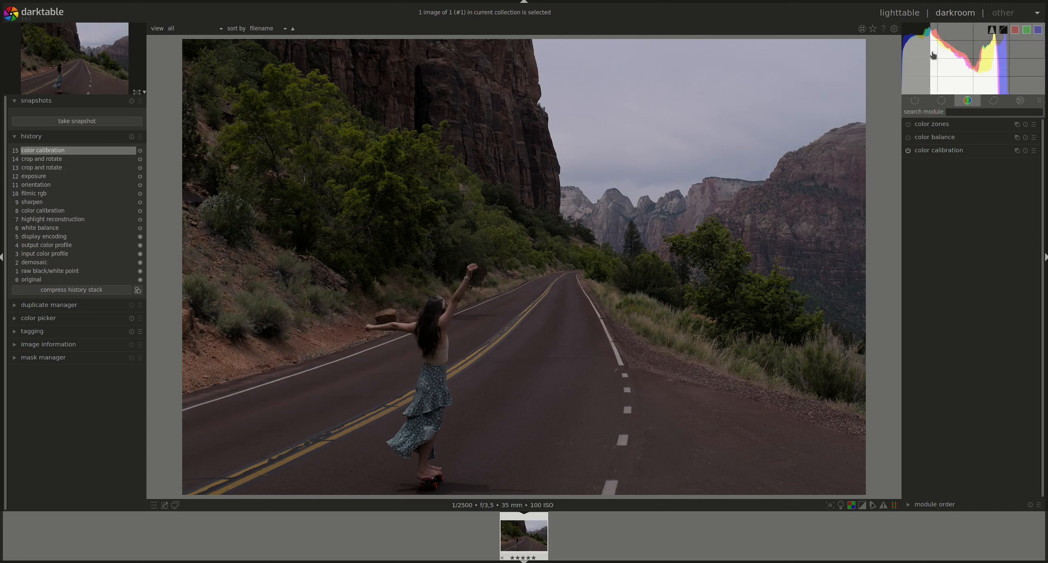
Raise the photo's exposure to 1.97 EV, extending the histogram toward its bright end.
click(941, 100)
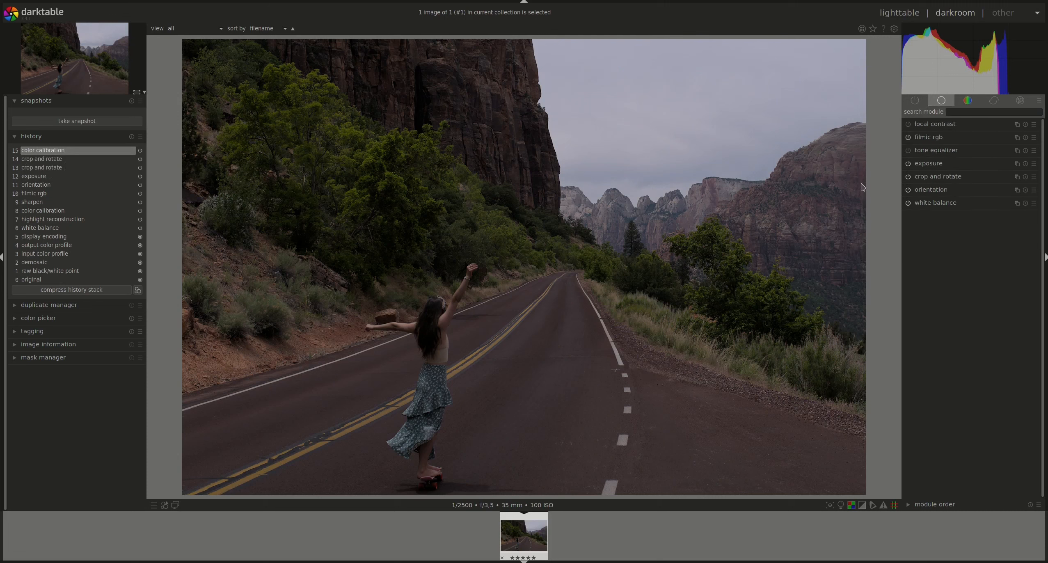
click(936, 164)
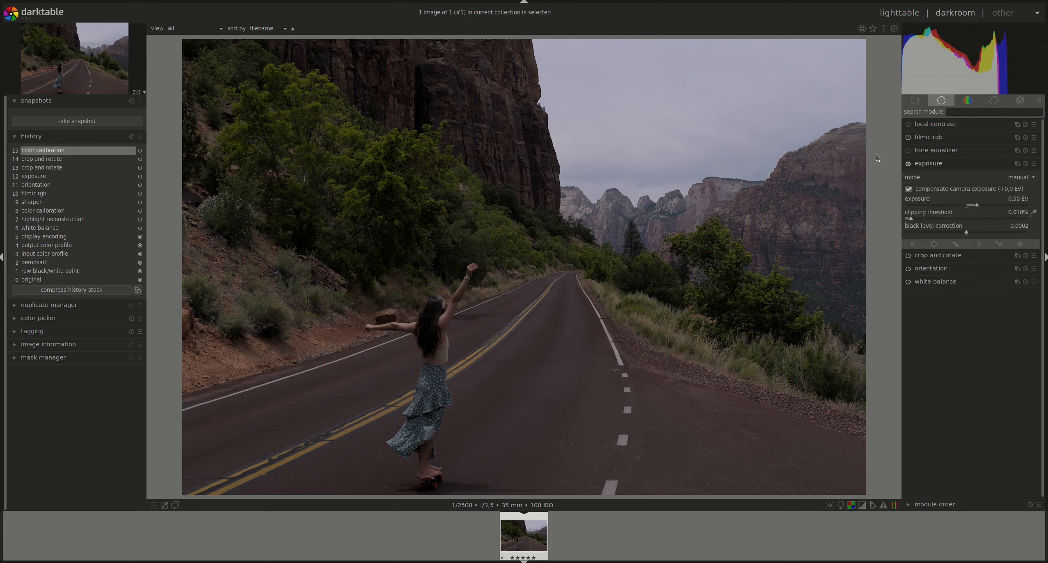
mouse_move(1004, 86)
drag(1002, 85, 1040, 89)
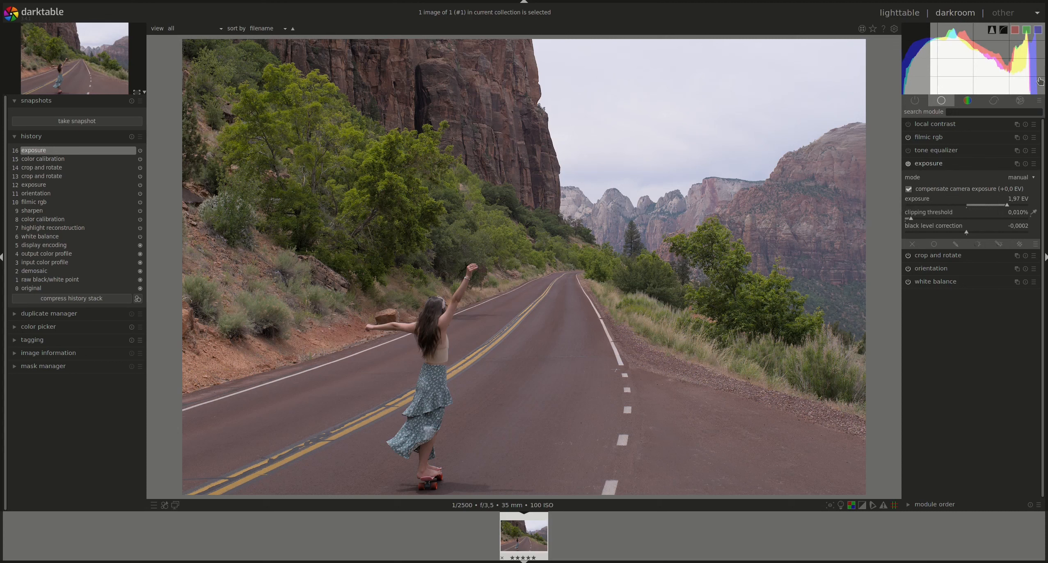
click(928, 165)
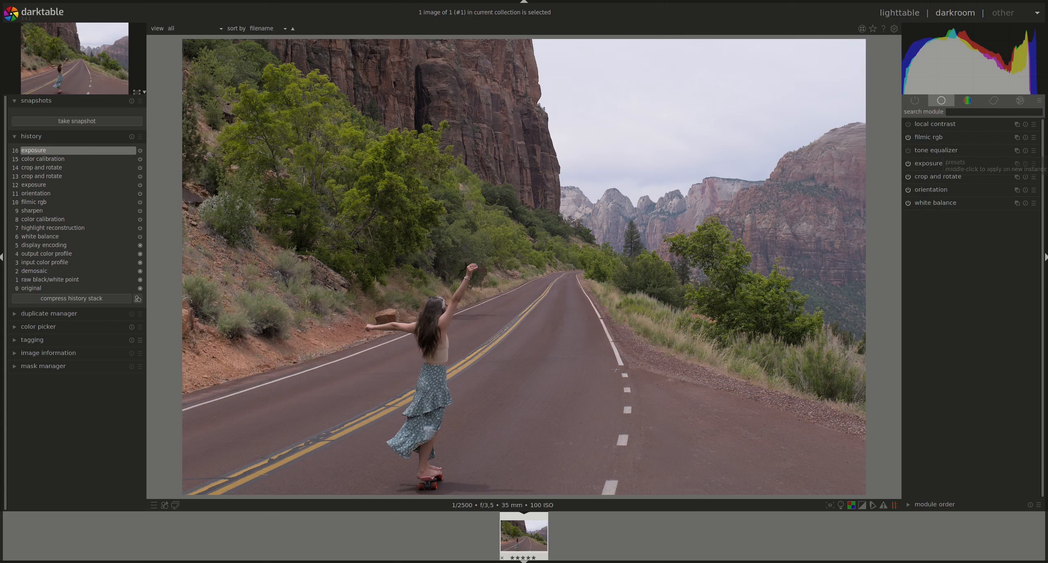
Apply the tone equalizer preset "contrast tone curve: soft", compare it with the effect switched off, and inspect its curve.
click(1034, 151)
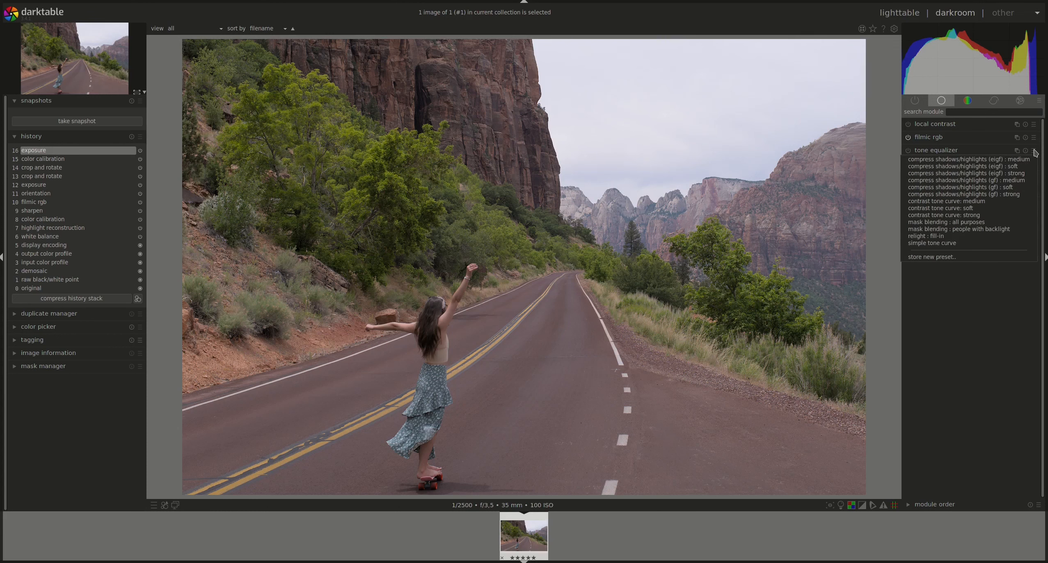
click(928, 210)
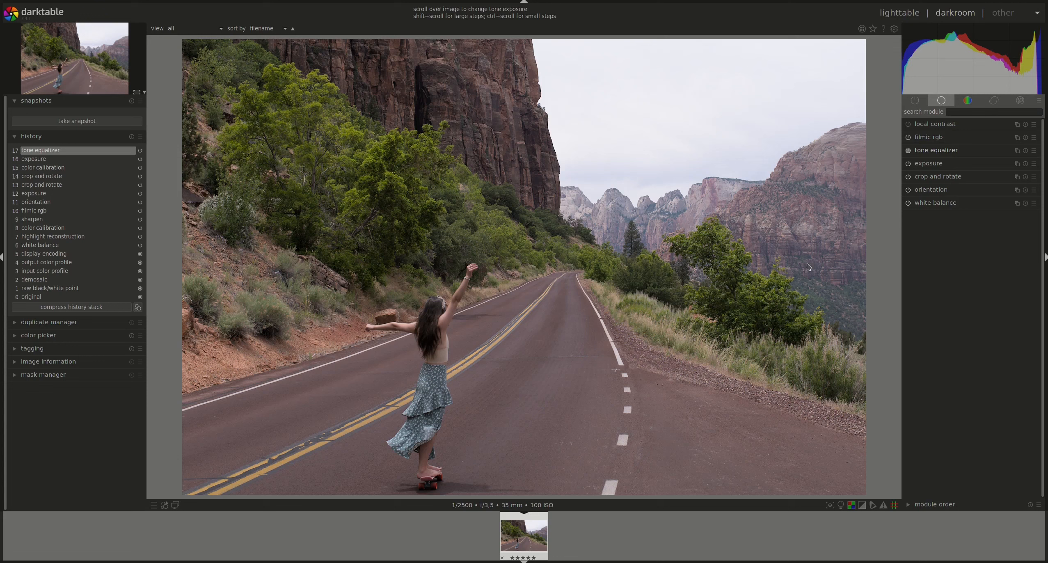
click(909, 151)
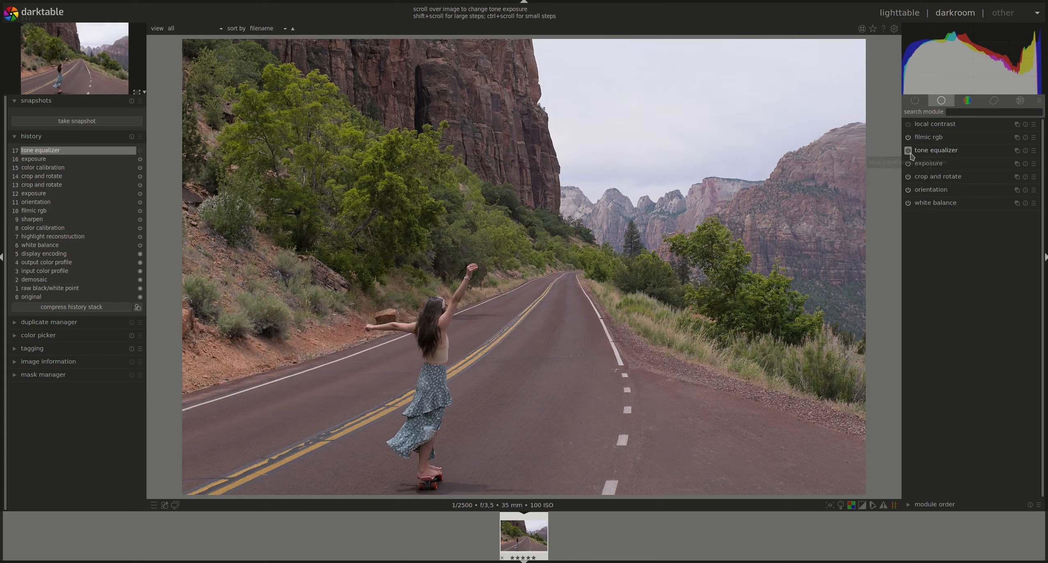
click(936, 152)
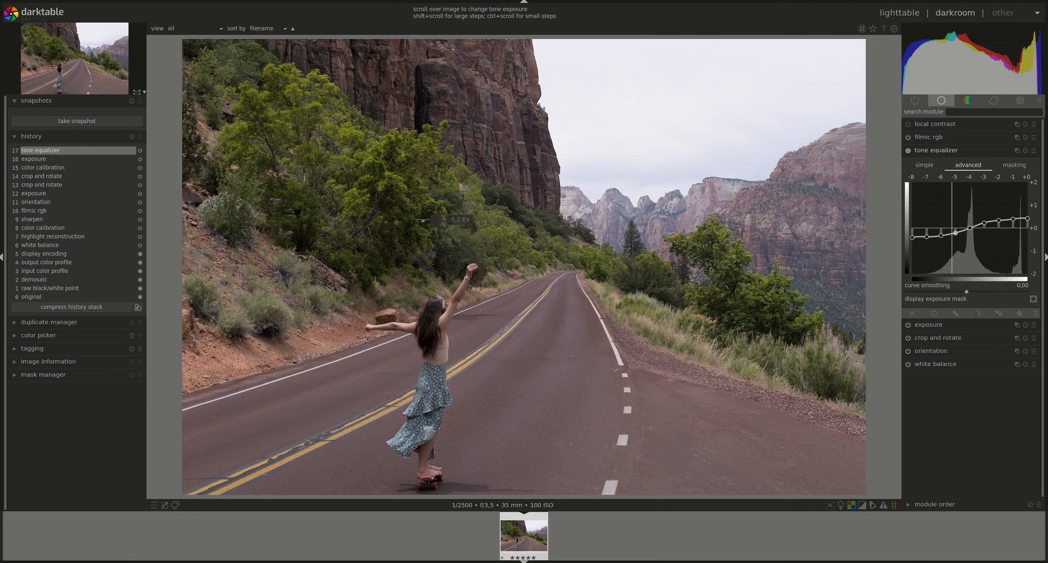
click(931, 151)
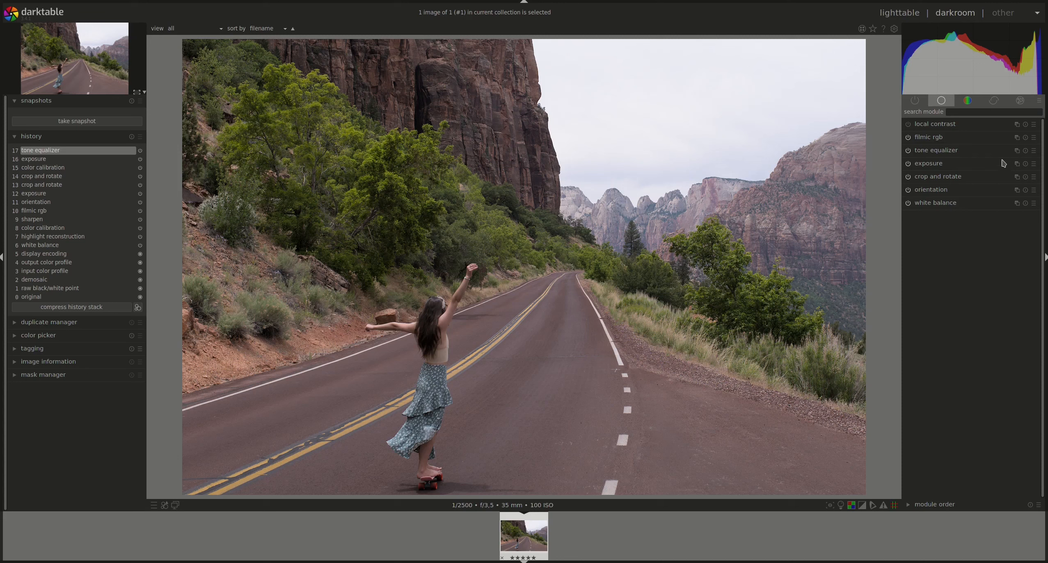
Add a new tone equalizer instance with mask exposure compensation at -1.80 EV and mask contrast compensation at +0.40 EV.
click(1017, 150)
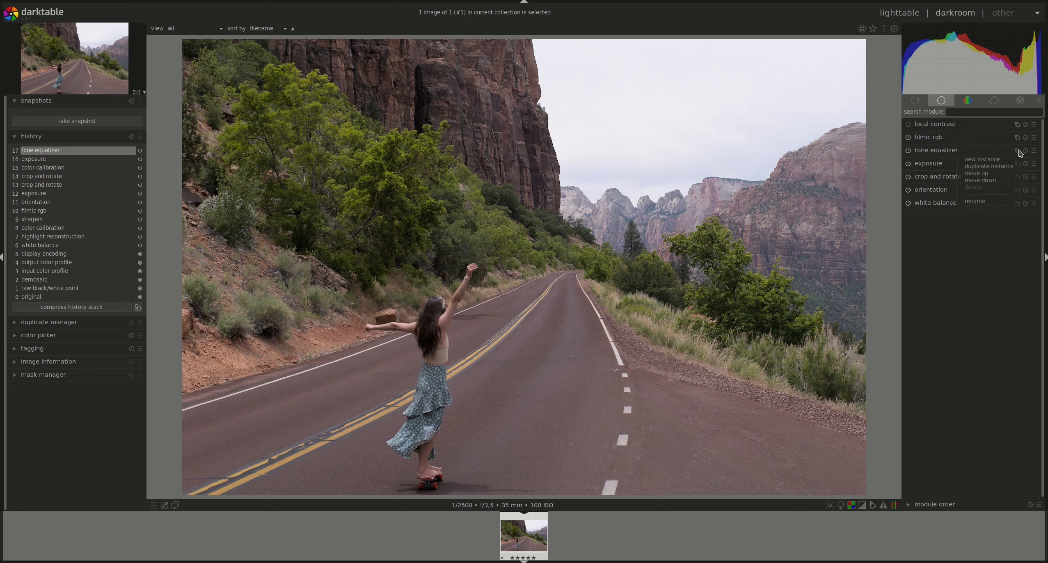
click(982, 160)
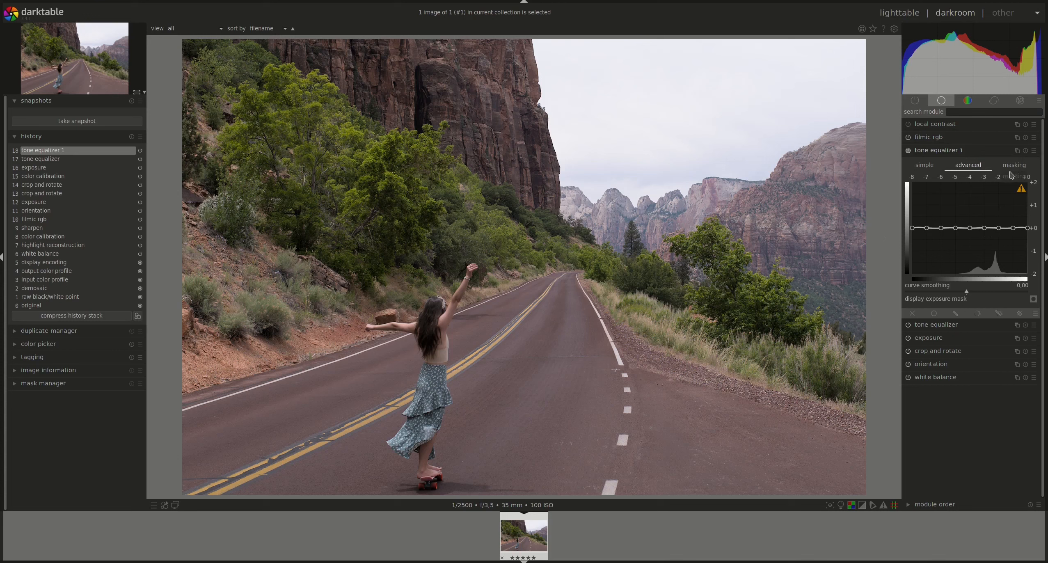
click(1020, 165)
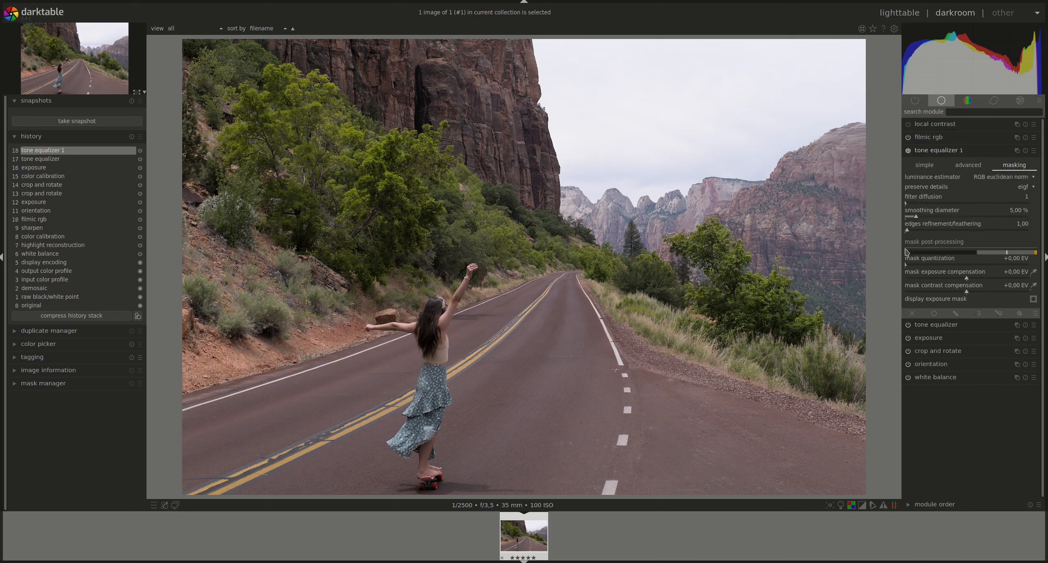
scroll(949, 281, down, 5)
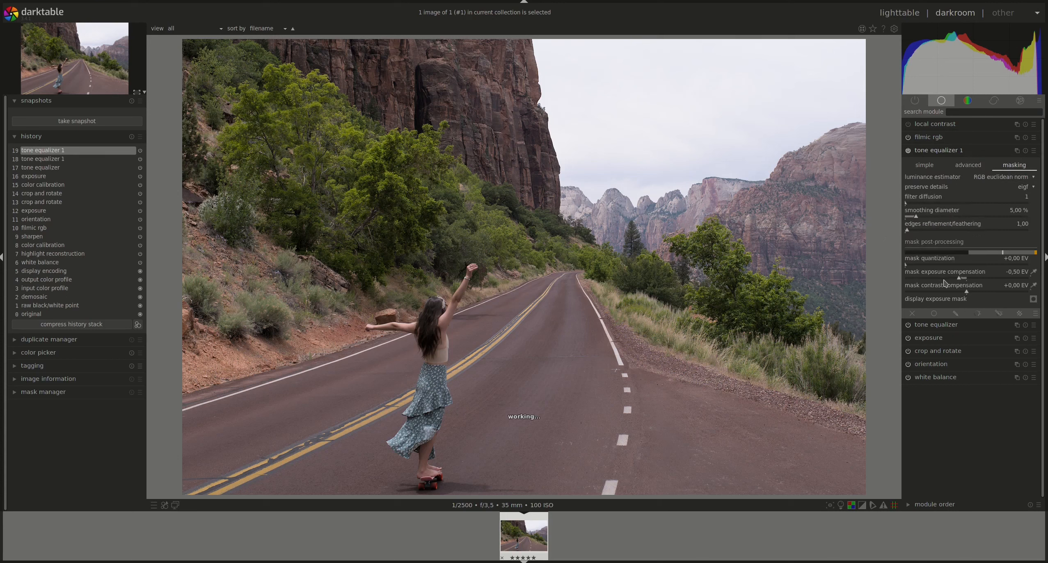
scroll(943, 283, down, 8)
scroll(938, 284, down, 3)
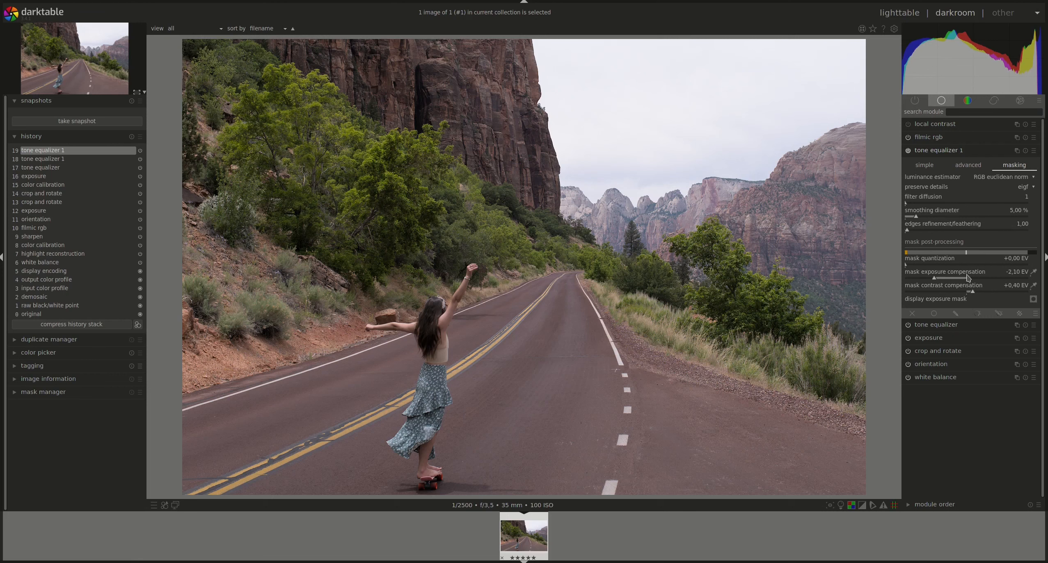
scroll(960, 280, up, 1)
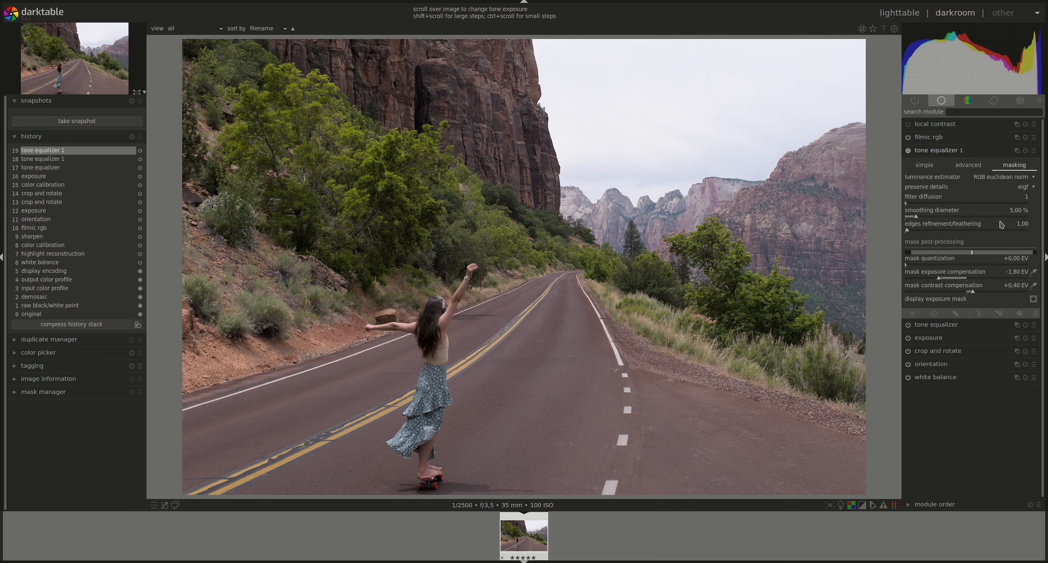
Draw a closed path mask on the new tone equalizer instance, enclosing the road and the woman down to the photo's lower edge.
click(962, 164)
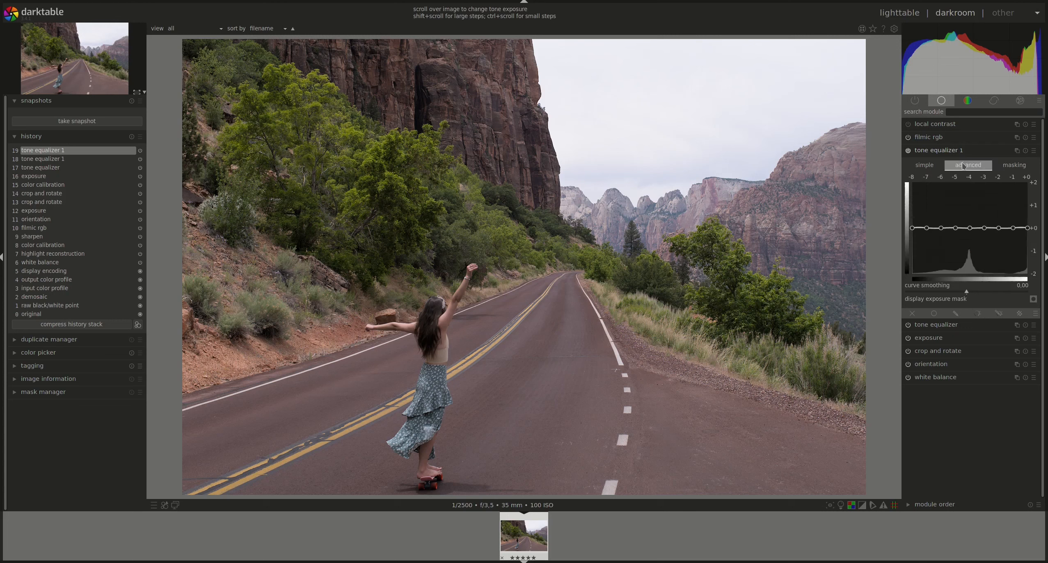
click(956, 314)
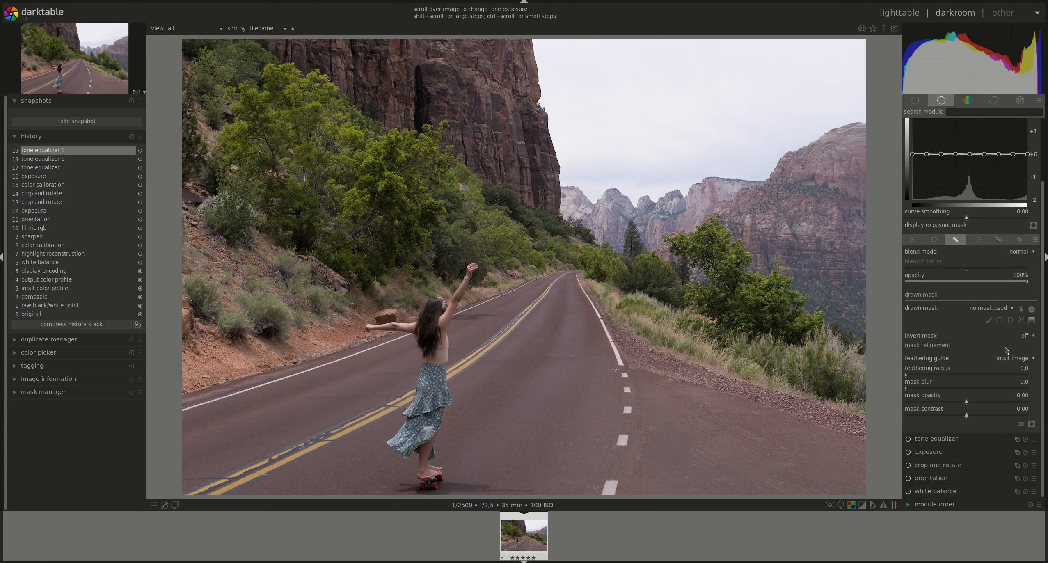
click(1021, 323)
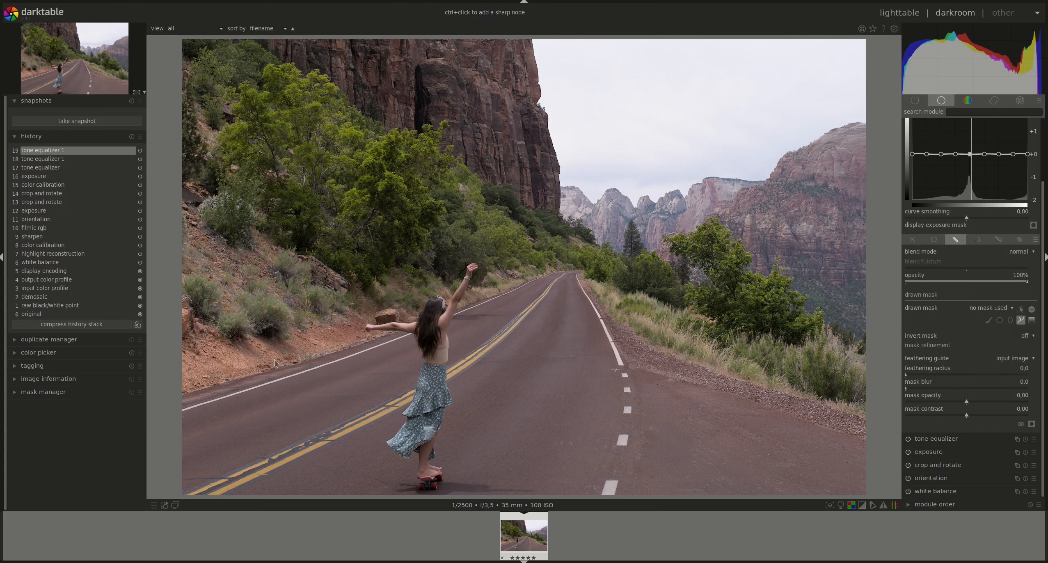
click(426, 314)
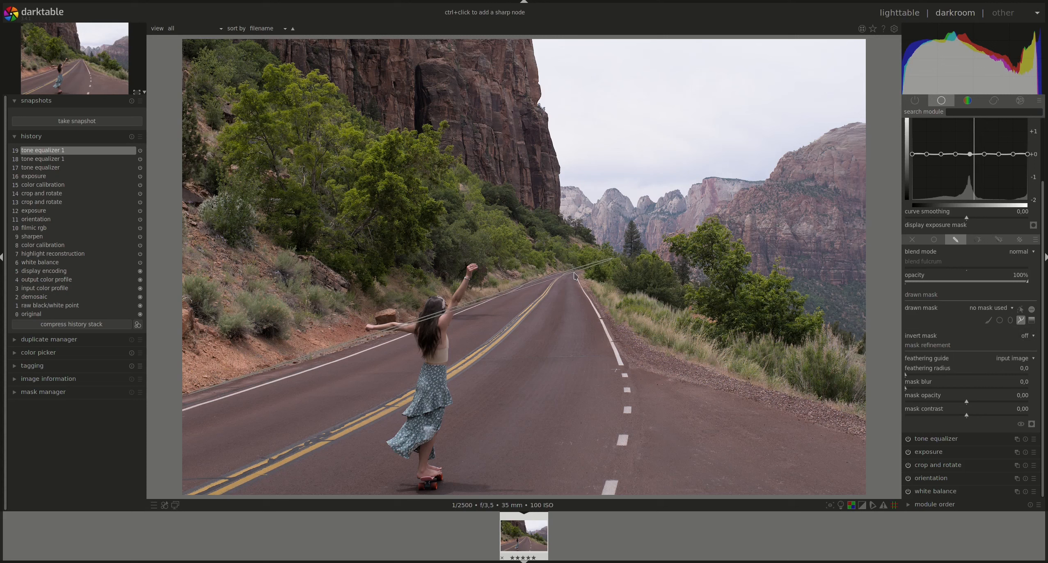
click(582, 274)
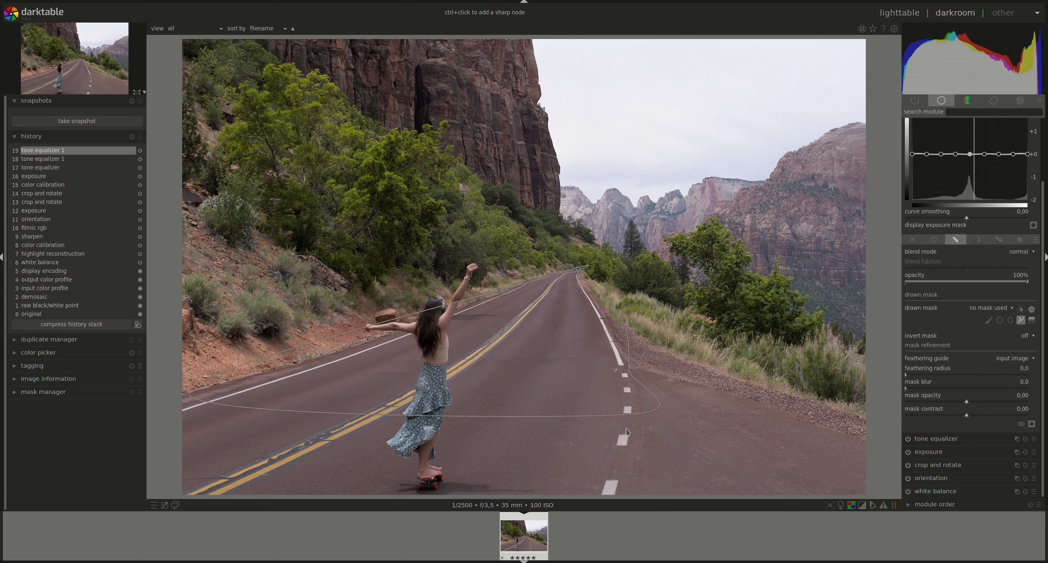
click(609, 489)
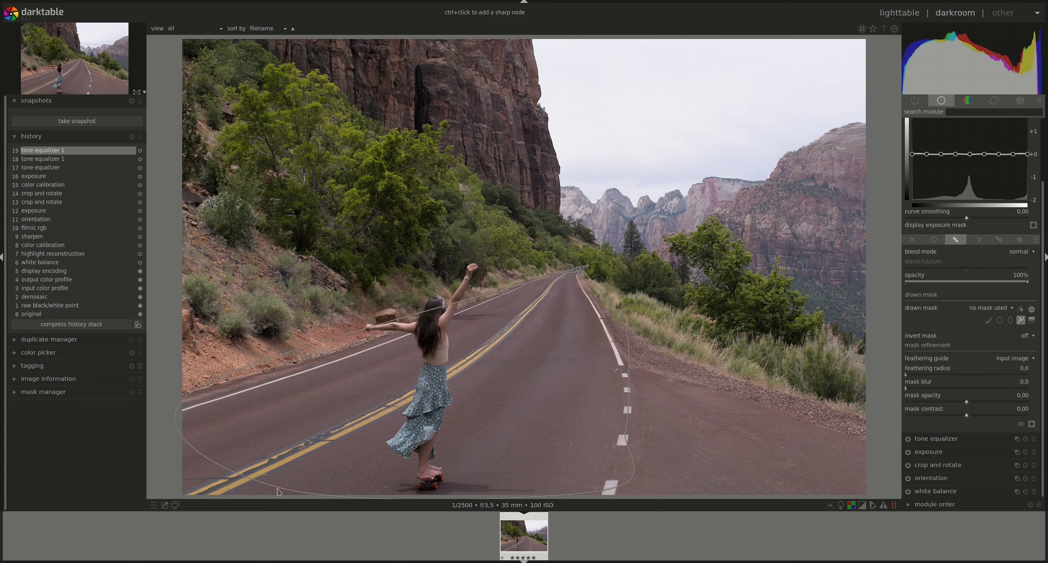
right_click(170, 494)
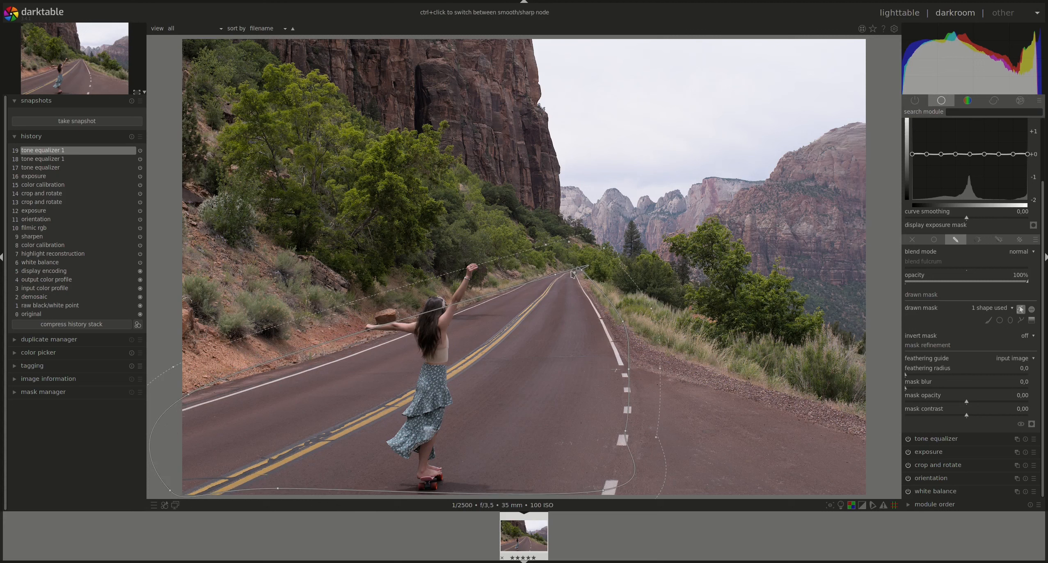
Refine the path mask's points along the road's far end and lane edge, and hide the mask outline.
drag(556, 274, 578, 276)
drag(602, 334, 609, 336)
drag(629, 369, 625, 375)
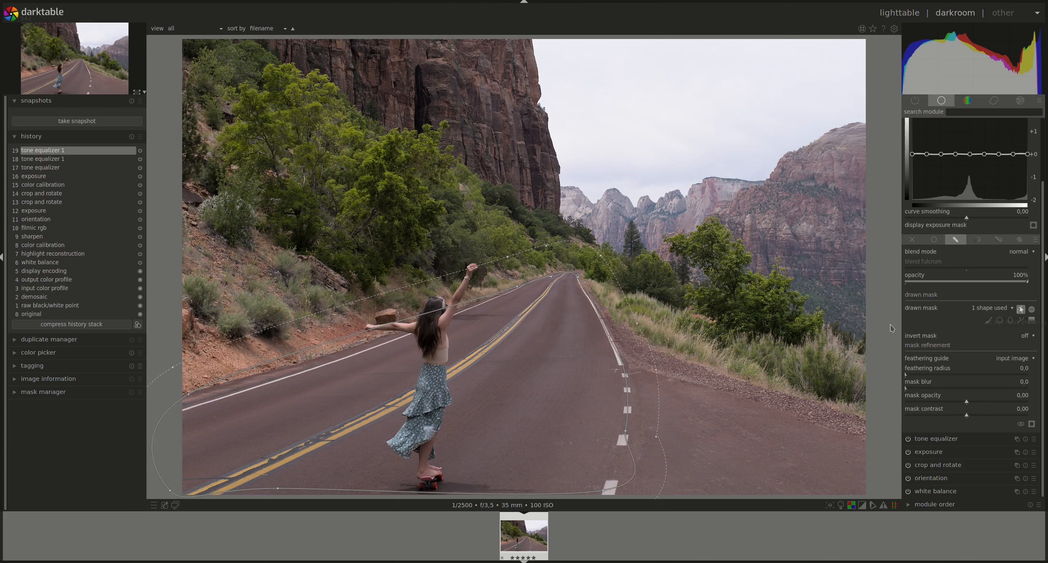
click(1021, 311)
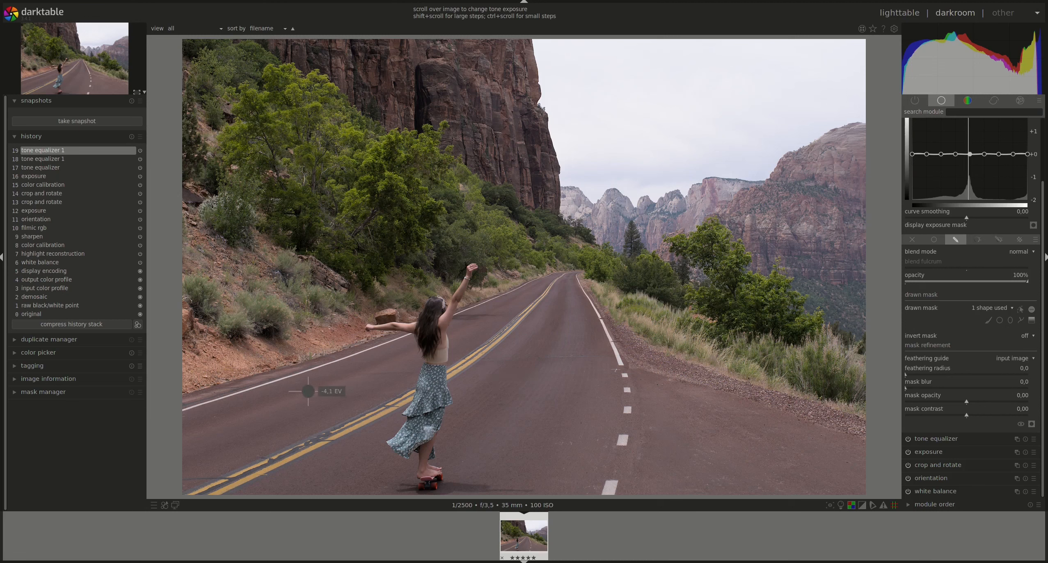
Darken the masked road tones around -4 EV by about 0.5 EV and set the mask's feathering radius to 69.1.
scroll(308, 389, down, 2)
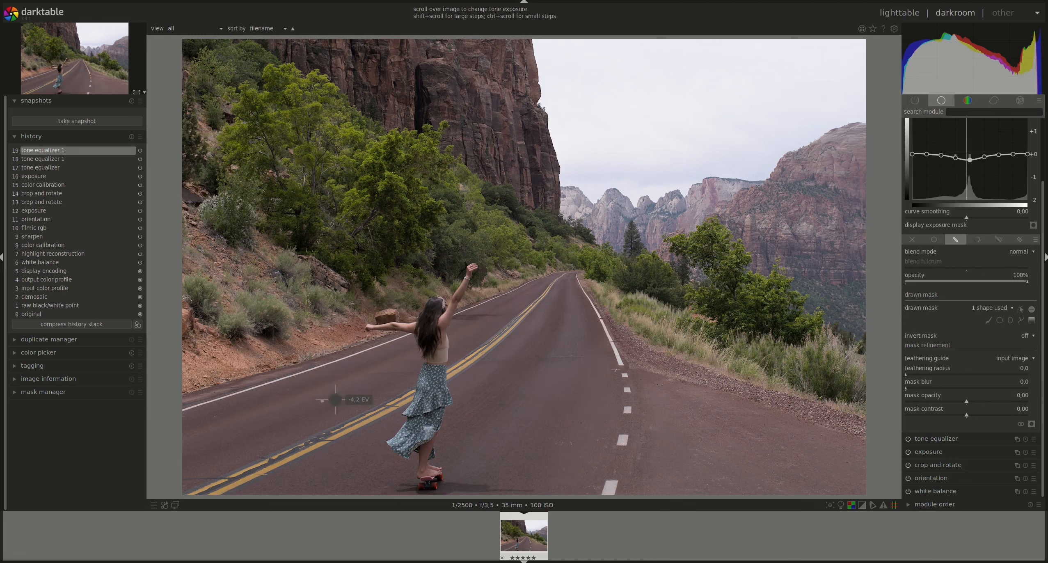
scroll(493, 396, down, 2)
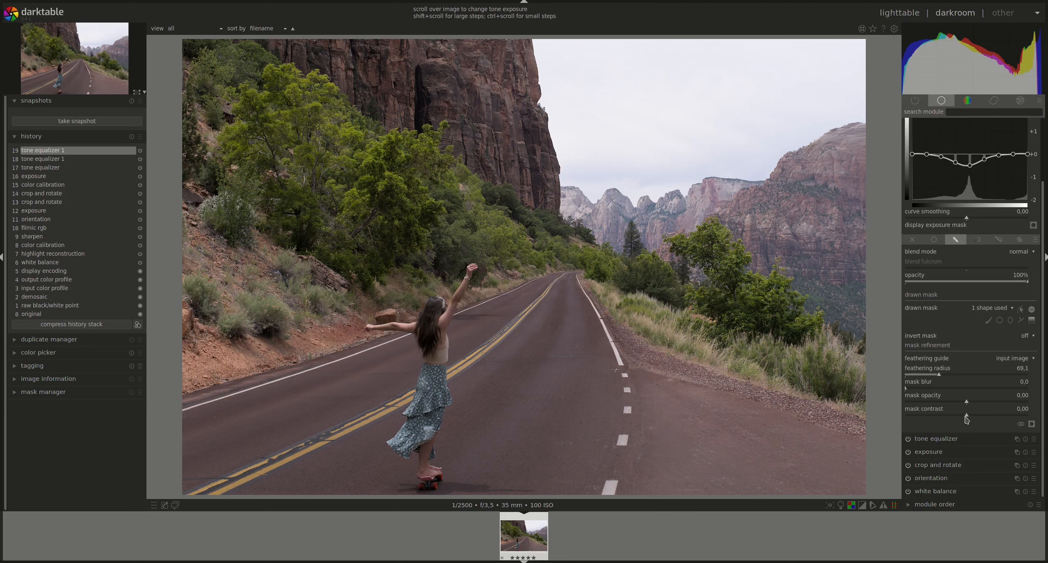
scroll(930, 168, up, 3)
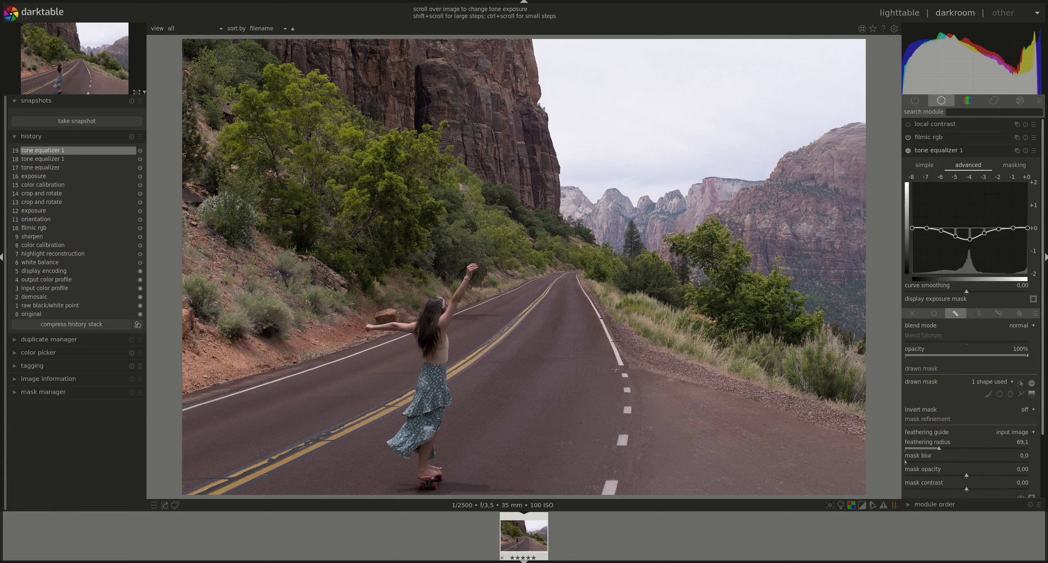
click(910, 152)
click(910, 152)
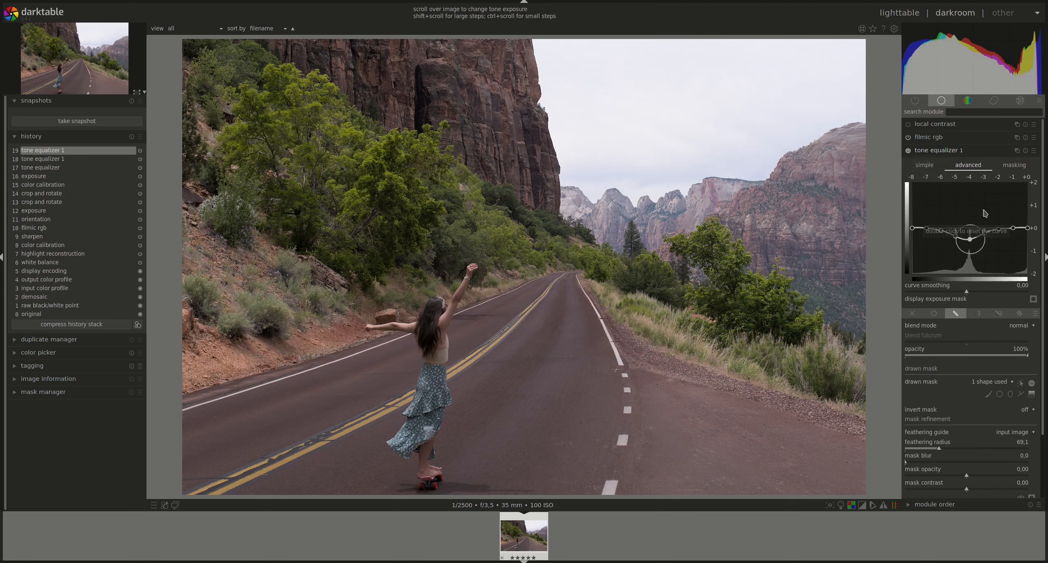
Raise the bright end of tone equalizer 1's curve to about +0.6 EV and compare the photo with the effect off.
mouse_move(1019, 228)
mouse_down()
mouse_move(1027, 216)
mouse_move(1004, 225)
mouse_move(1022, 219)
mouse_up()
click(908, 151)
click(907, 151)
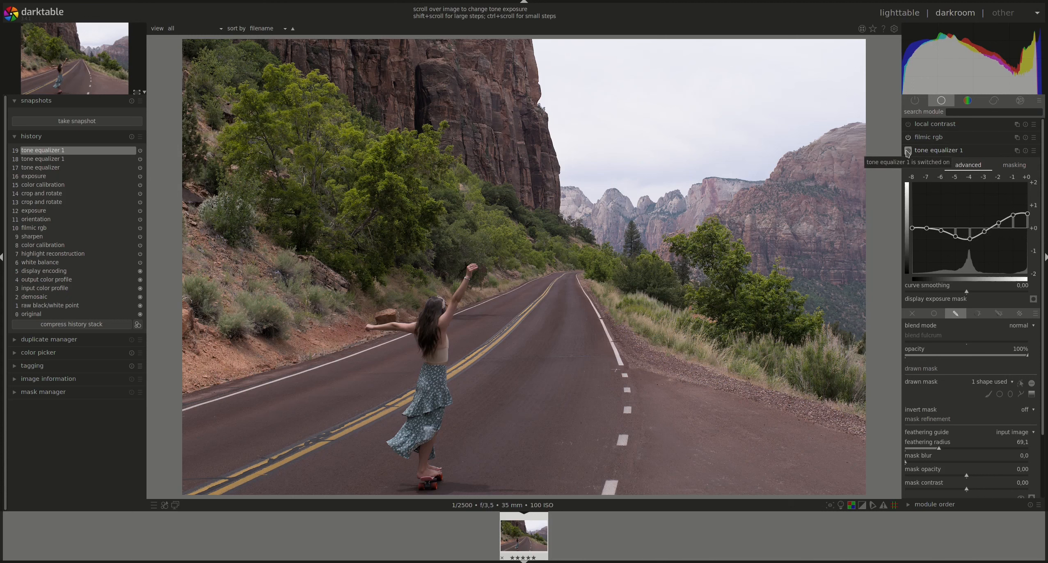
click(907, 151)
click(908, 152)
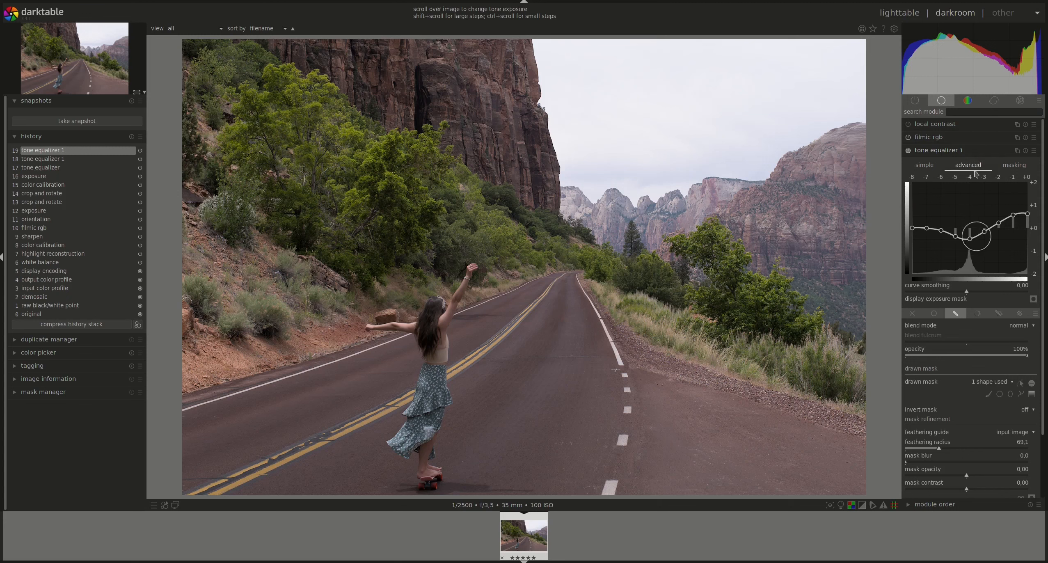
click(937, 153)
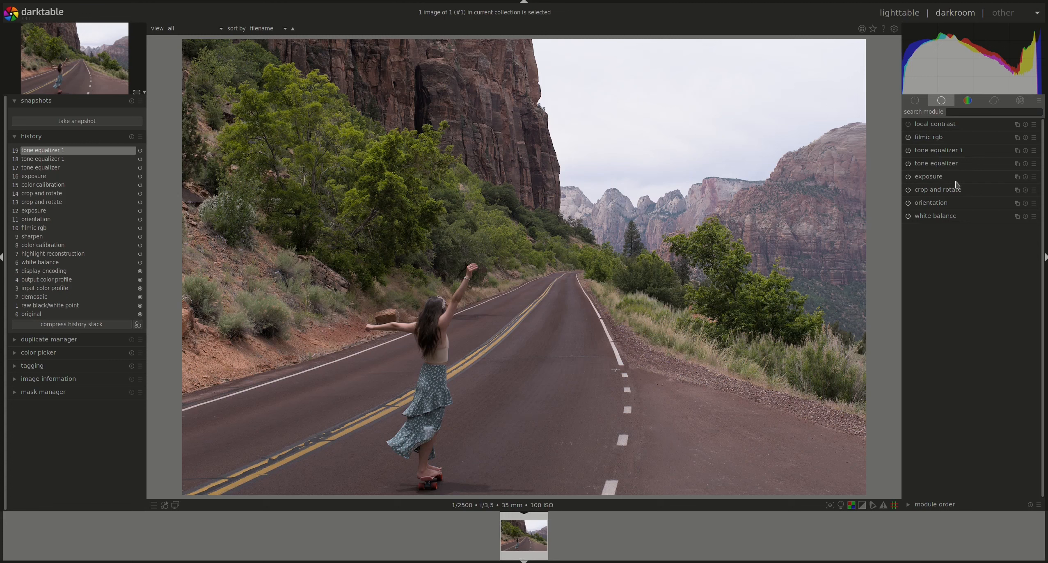
Add another tone equalizer instance with mask exposure compensation at -2.33 EV and mask contrast compensation at +0.20 EV.
click(1017, 153)
click(1007, 157)
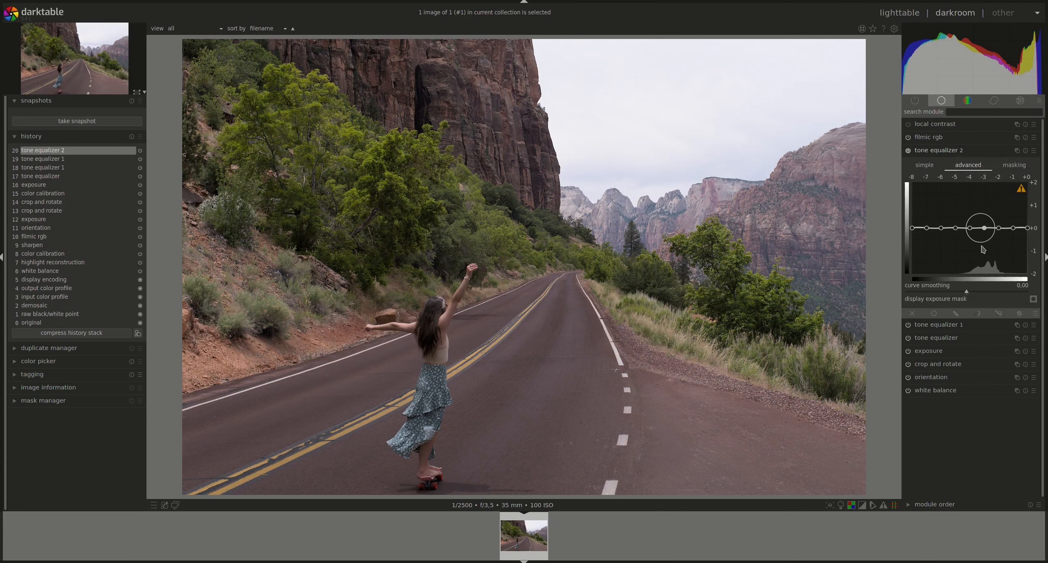
click(1013, 165)
scroll(944, 278, down, 1)
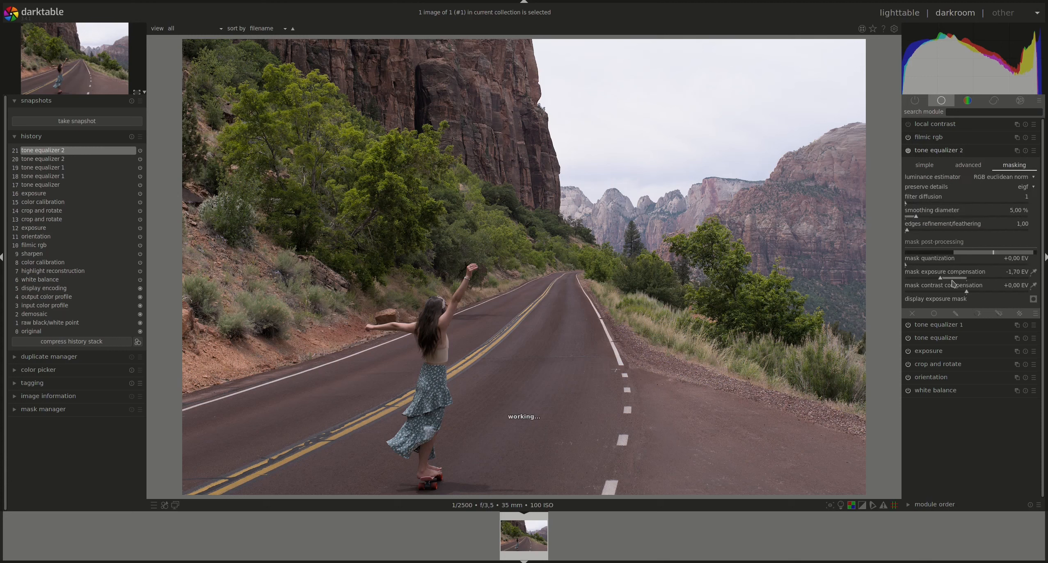
click(1034, 272)
click(1034, 286)
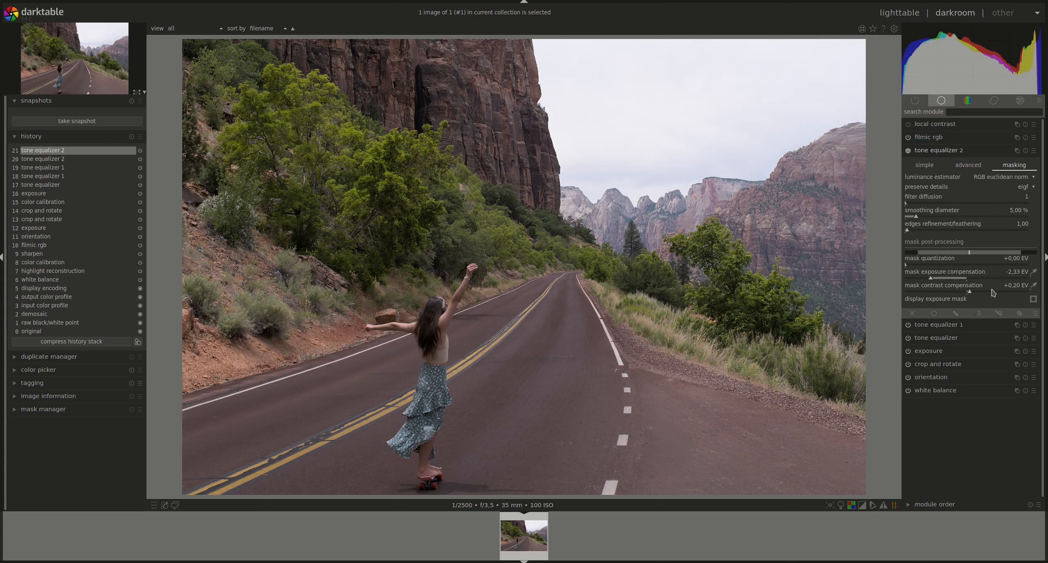
Paint a brush mask over the woman from her raised hand to the skateboard with a small brush, and hide its outline.
click(955, 314)
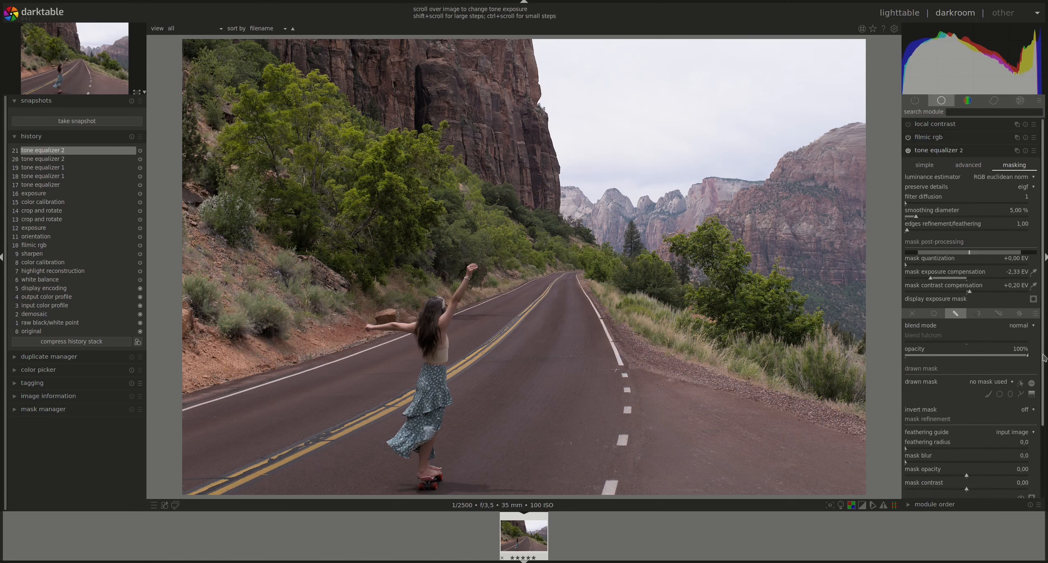
scroll(1018, 404, down, 4)
click(988, 307)
scroll(470, 298, down, 10)
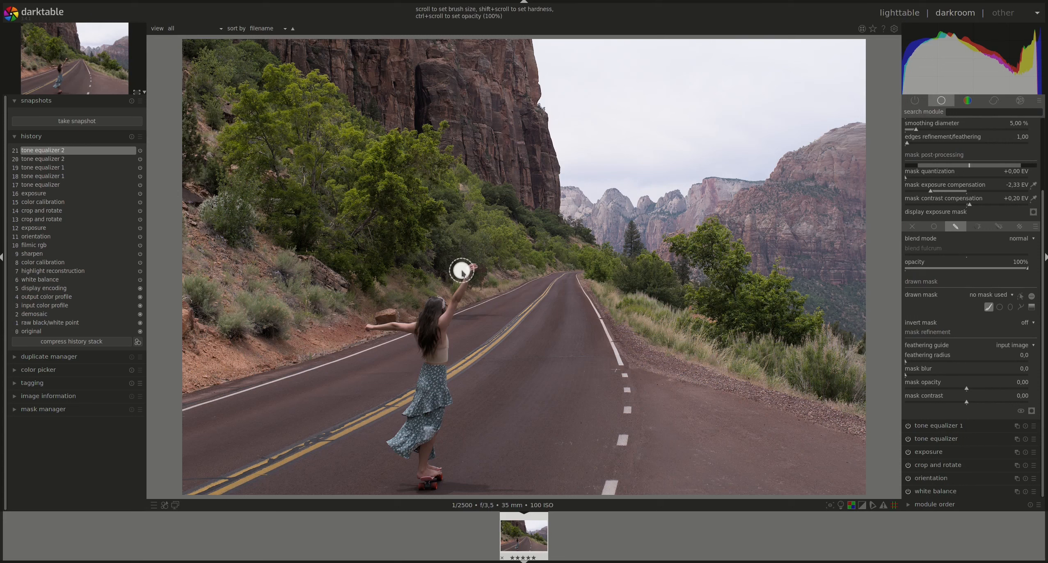
scroll(471, 269, down, 3)
mouse_move(472, 271)
mouse_down()
mouse_move(445, 320)
mouse_move(437, 301)
mouse_move(419, 324)
mouse_move(367, 327)
mouse_move(420, 329)
mouse_move(421, 338)
mouse_move(439, 327)
mouse_move(444, 395)
mouse_move(429, 460)
mouse_move(438, 472)
mouse_move(424, 481)
mouse_move(440, 480)
mouse_move(421, 485)
mouse_move(425, 453)
mouse_move(390, 444)
mouse_move(403, 452)
mouse_move(408, 428)
mouse_move(394, 440)
mouse_move(411, 428)
mouse_move(437, 334)
mouse_move(414, 436)
mouse_move(434, 396)
mouse_move(425, 427)
mouse_move(444, 401)
mouse_move(421, 386)
mouse_move(407, 412)
mouse_move(442, 340)
mouse_up()
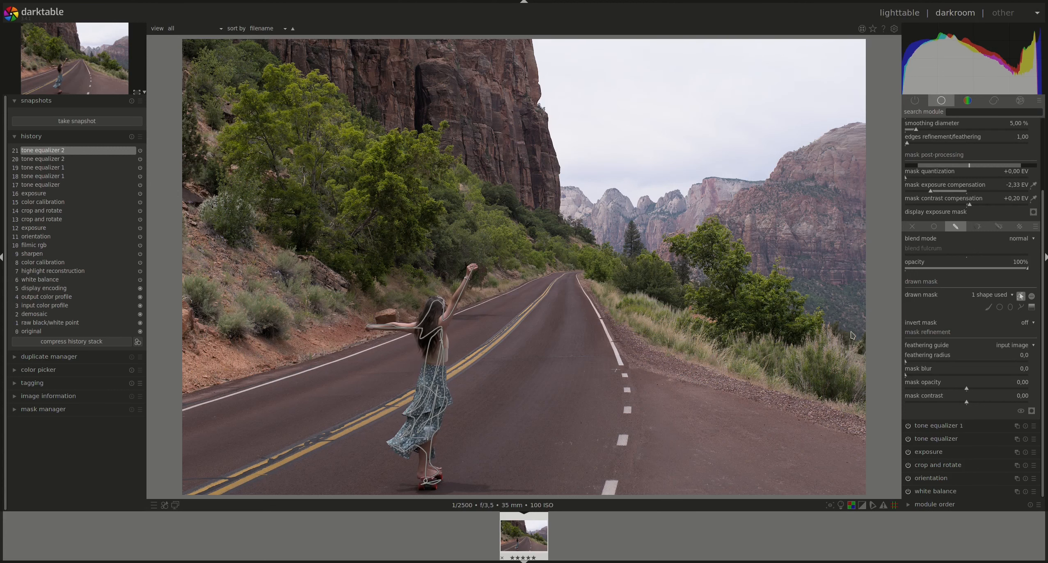
click(1021, 296)
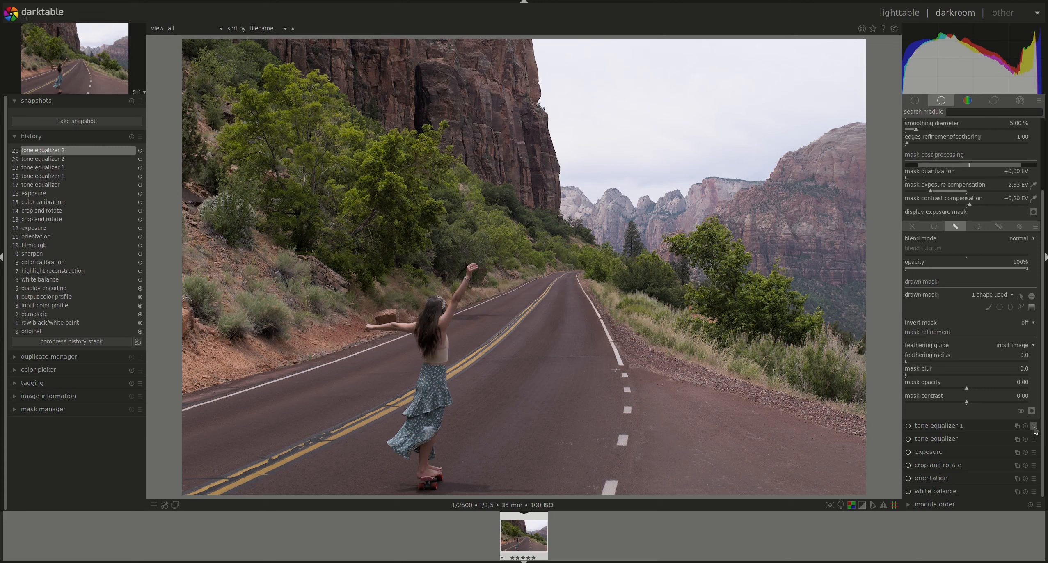
Refine the woman's mask with feathering radius 66.0 and mask contrast 0.65, using the mask overlay as a guide.
click(1031, 411)
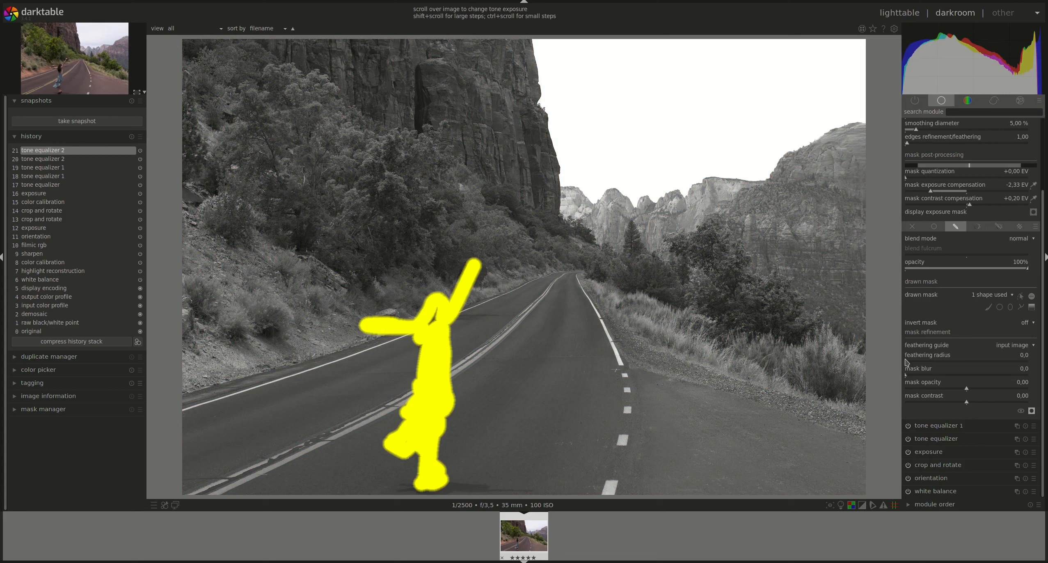
drag(907, 363, 931, 367)
drag(968, 407, 1009, 406)
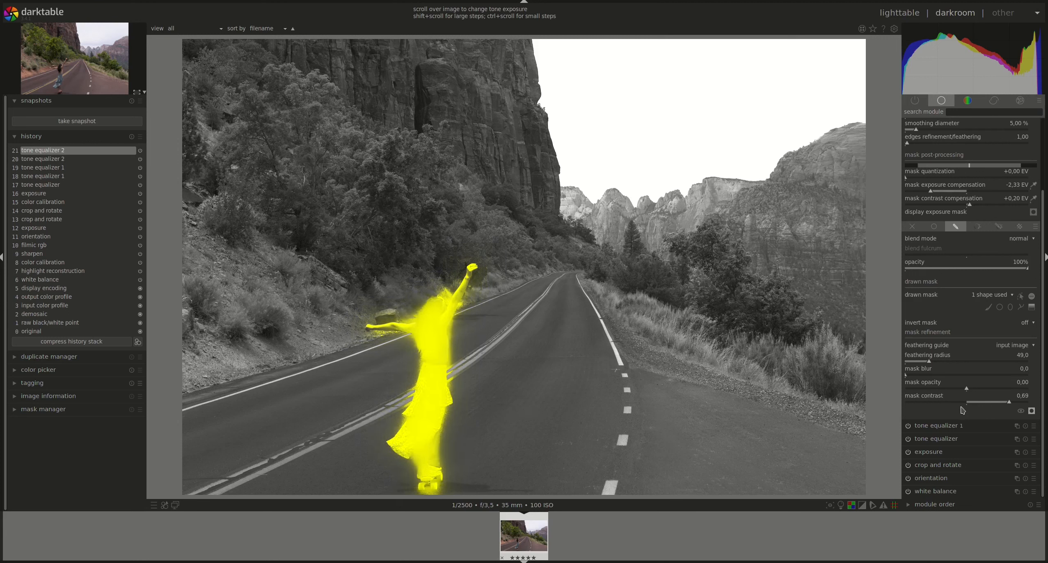
mouse_move(930, 363)
mouse_down()
mouse_move(965, 364)
mouse_move(939, 365)
mouse_up()
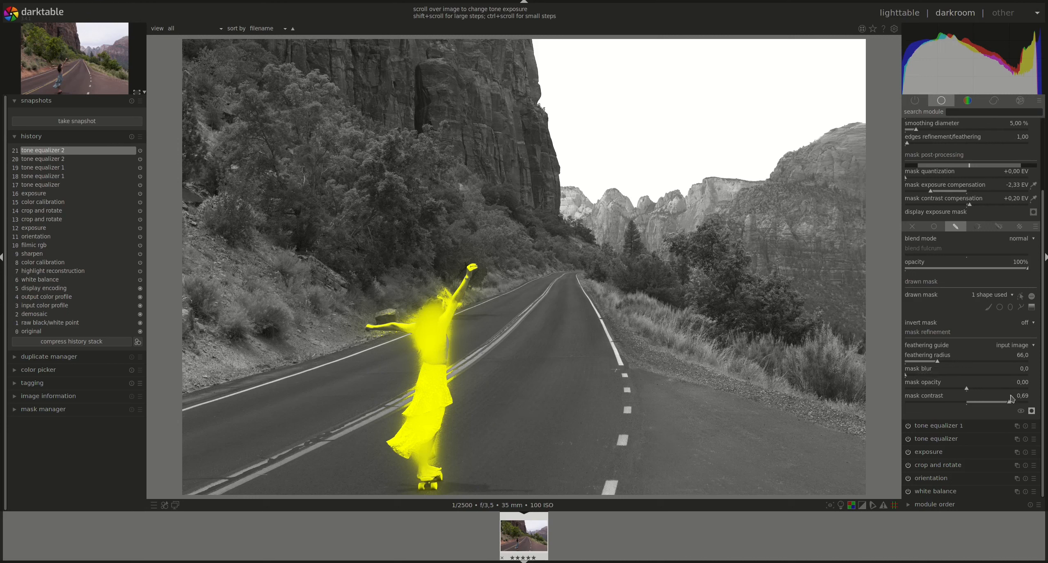
drag(1010, 403, 1006, 403)
click(1006, 404)
click(1032, 411)
click(1032, 412)
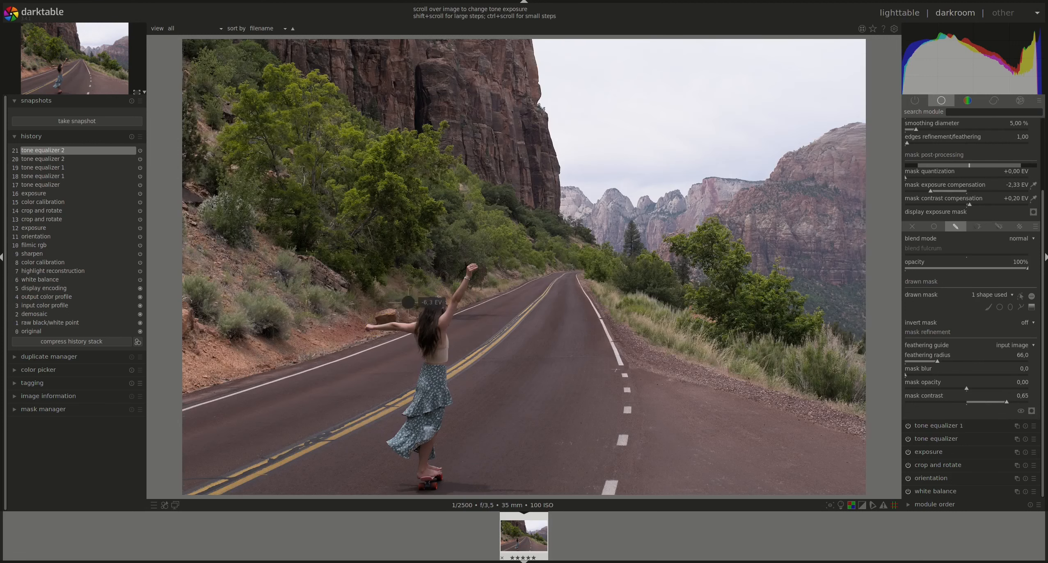
Brighten the woman's tones around -5 EV by about 0.5 EV and compare the photo with tone equalizer 2 off.
scroll(449, 314, up, 1)
scroll(439, 381, up, 1)
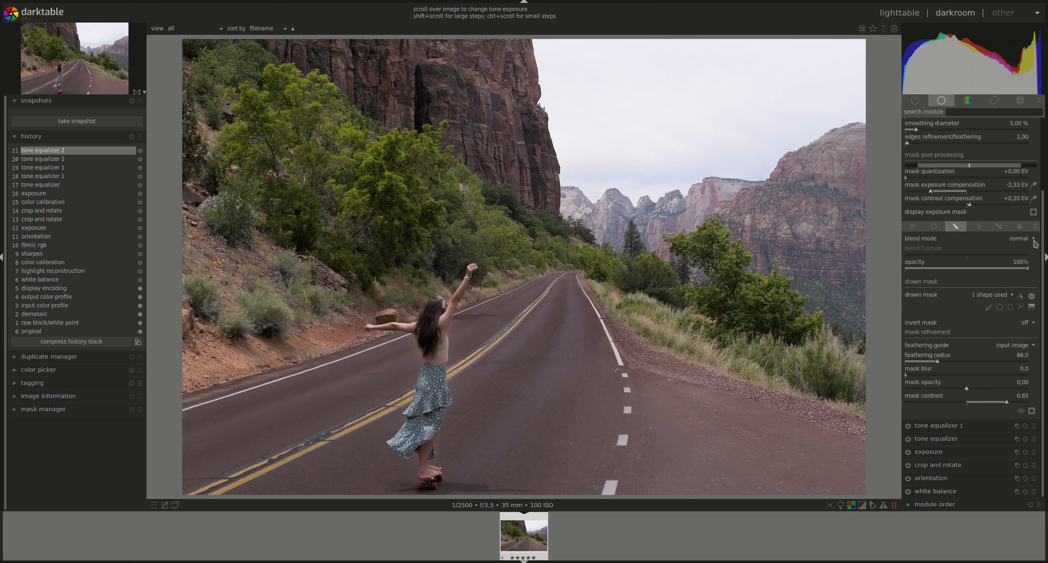
drag(1045, 246, 1044, 158)
click(966, 166)
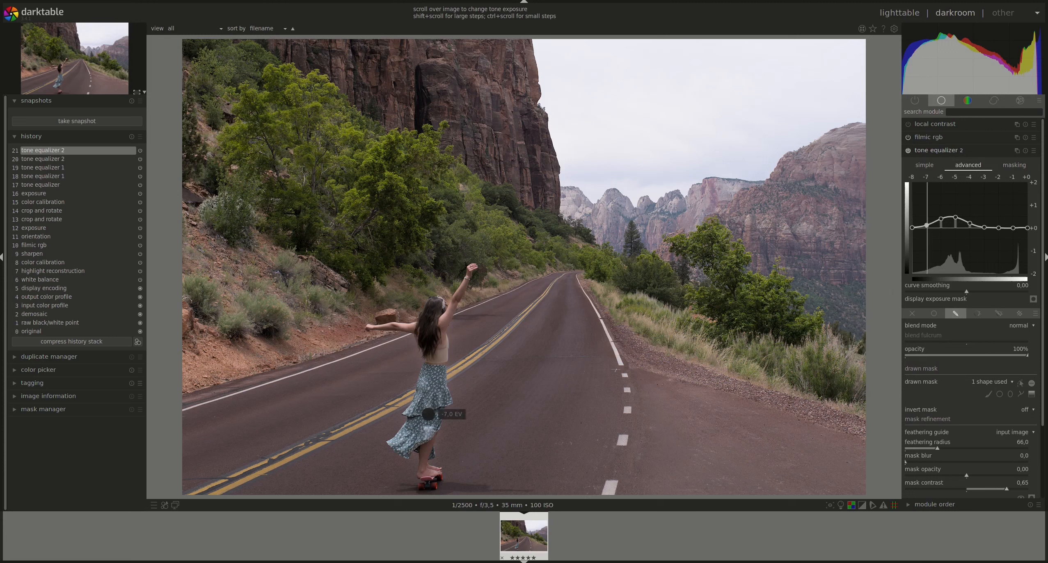
click(908, 150)
click(909, 151)
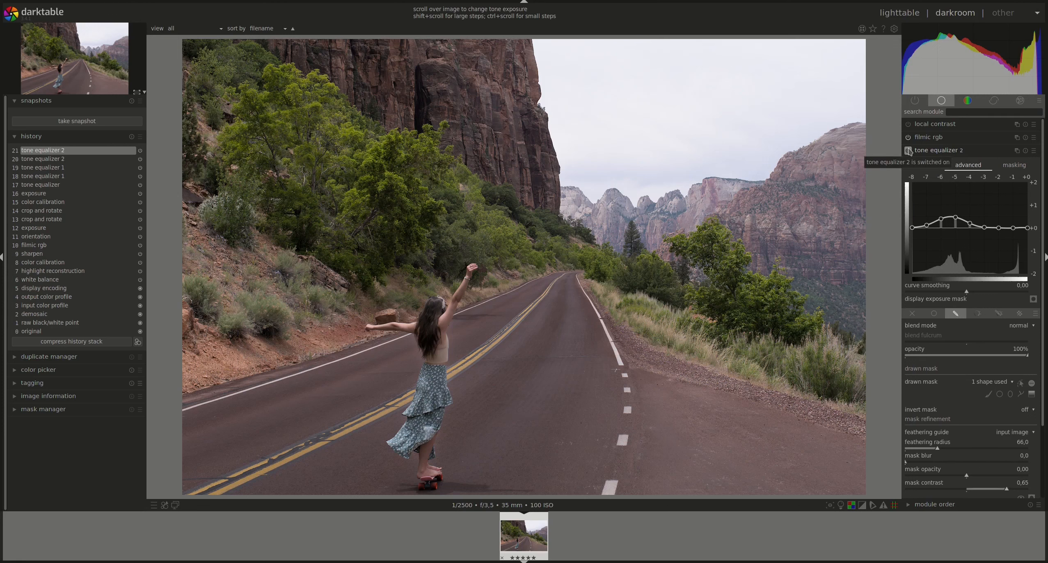
click(909, 151)
click(909, 151)
Lift tone equalizer 2's curve across the shadows, midtones and highlights, and compare the photo with the effect off.
mouse_move(979, 233)
mouse_down()
mouse_move(970, 224)
mouse_move(1001, 225)
mouse_up()
drag(937, 237, 937, 234)
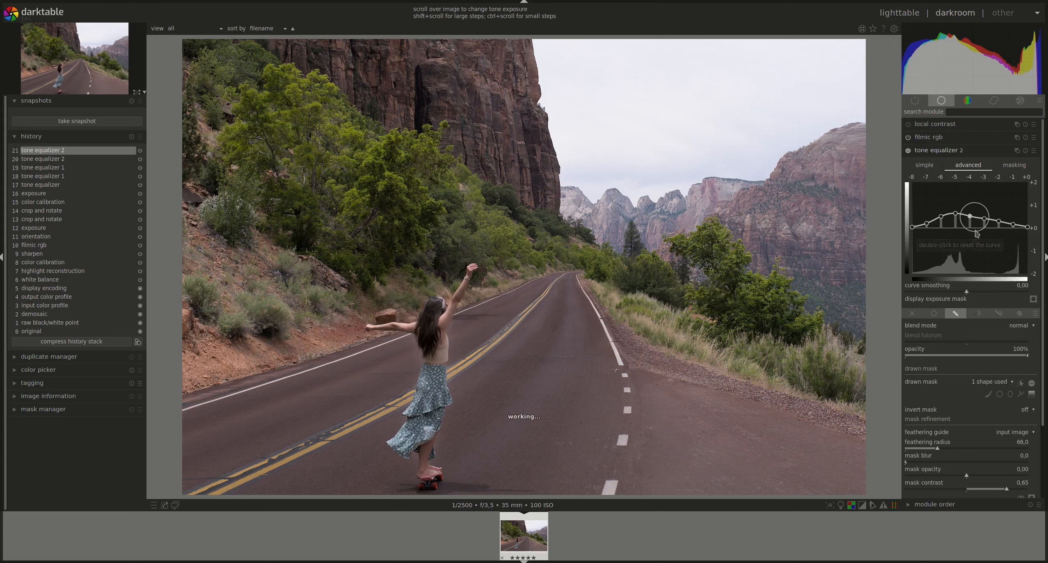
click(908, 151)
click(908, 150)
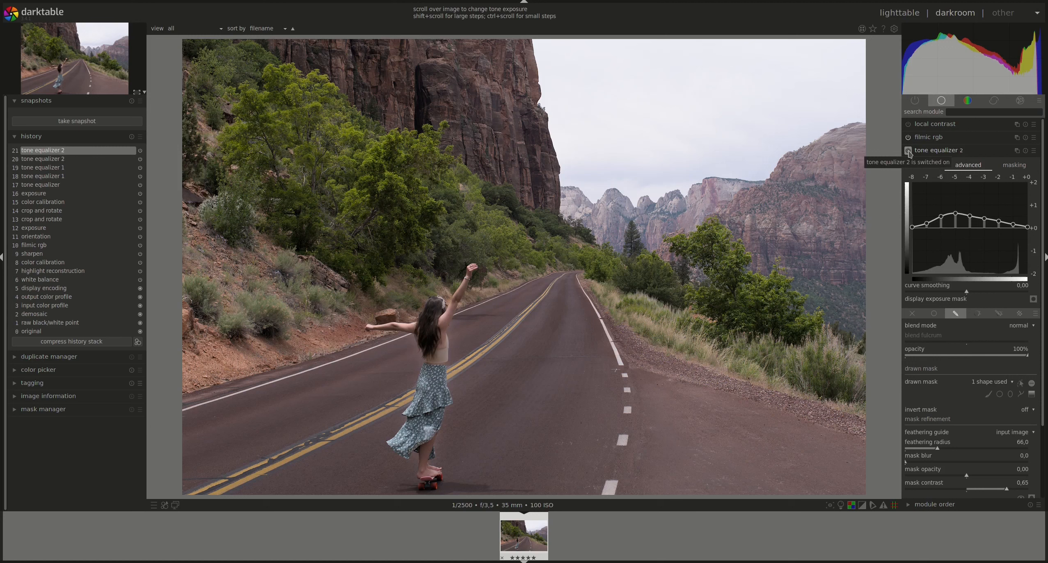
click(939, 150)
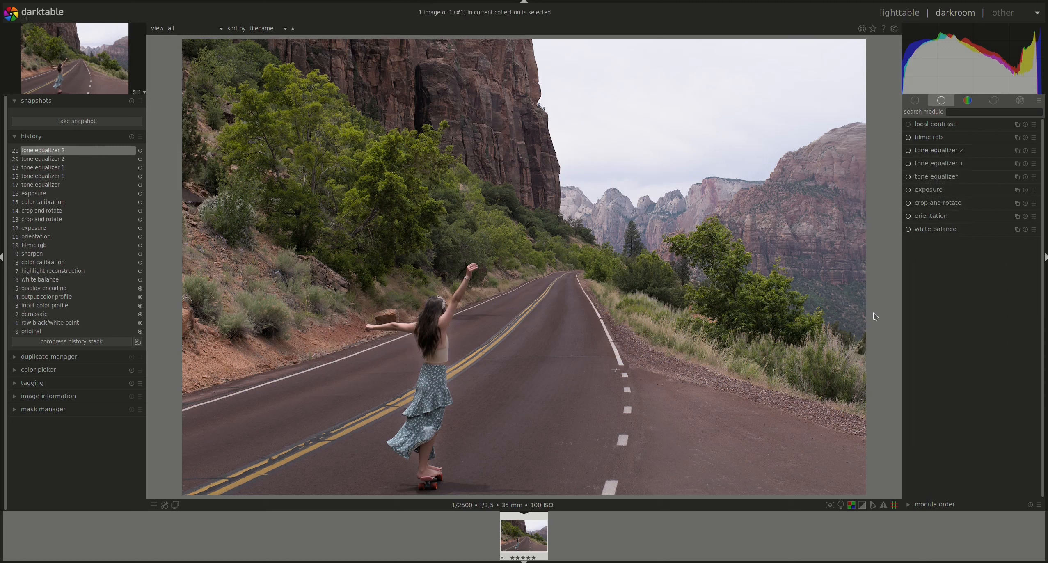
Enable local contrast with the local laplacian filter and compare the photo with the preceding history state.
click(938, 125)
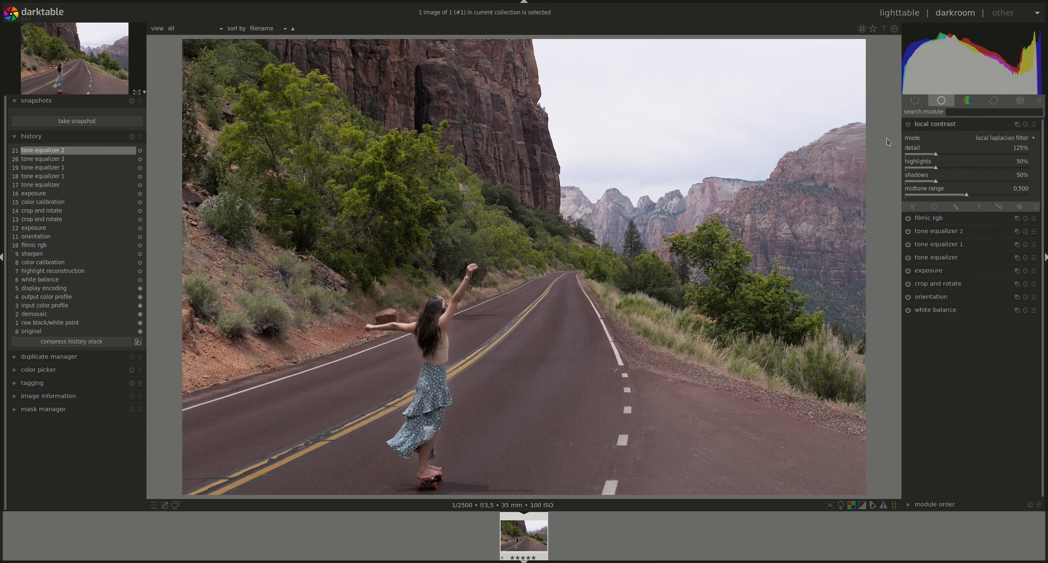
click(908, 124)
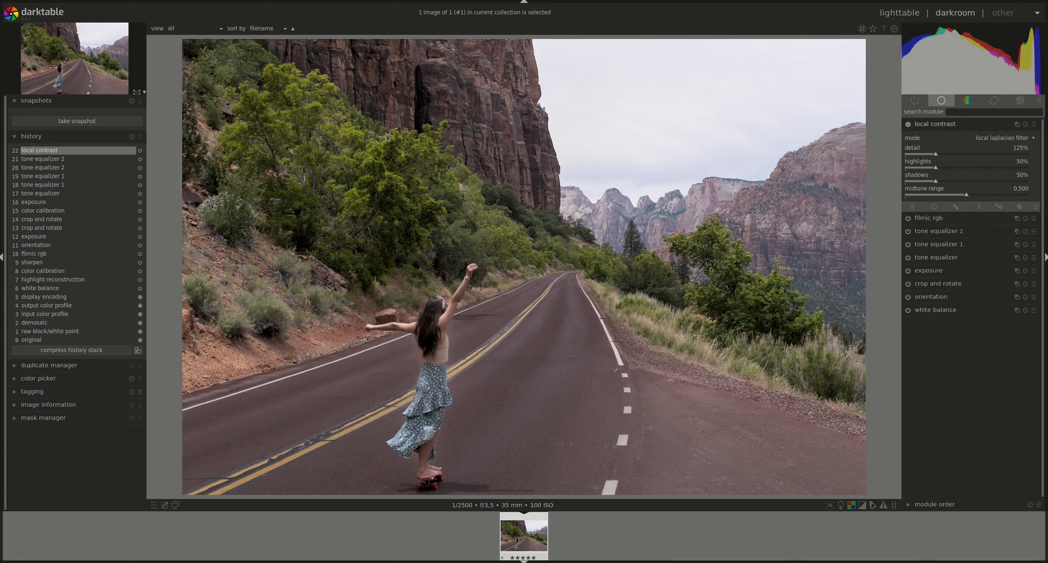
click(44, 159)
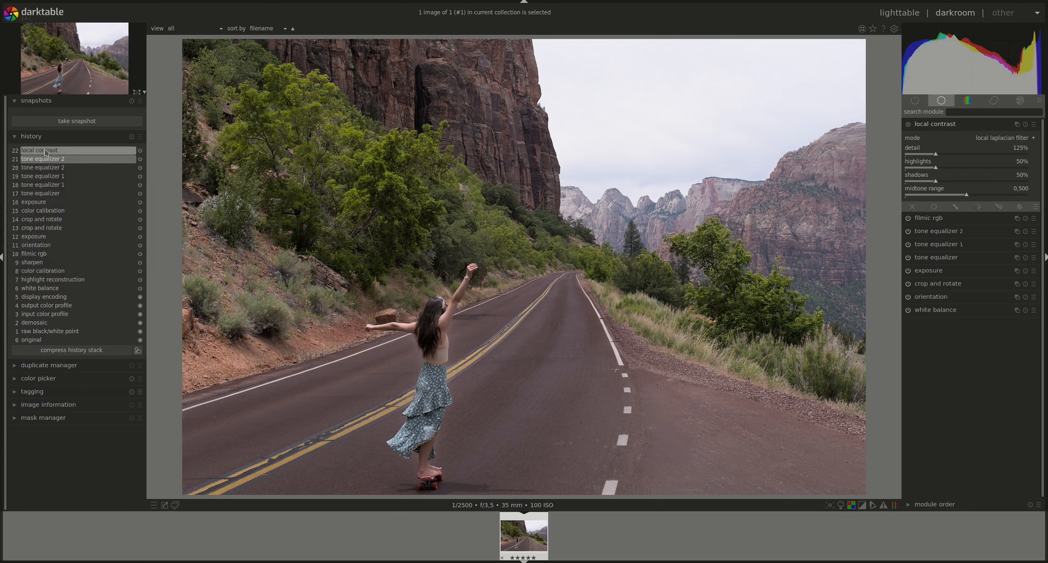
click(47, 151)
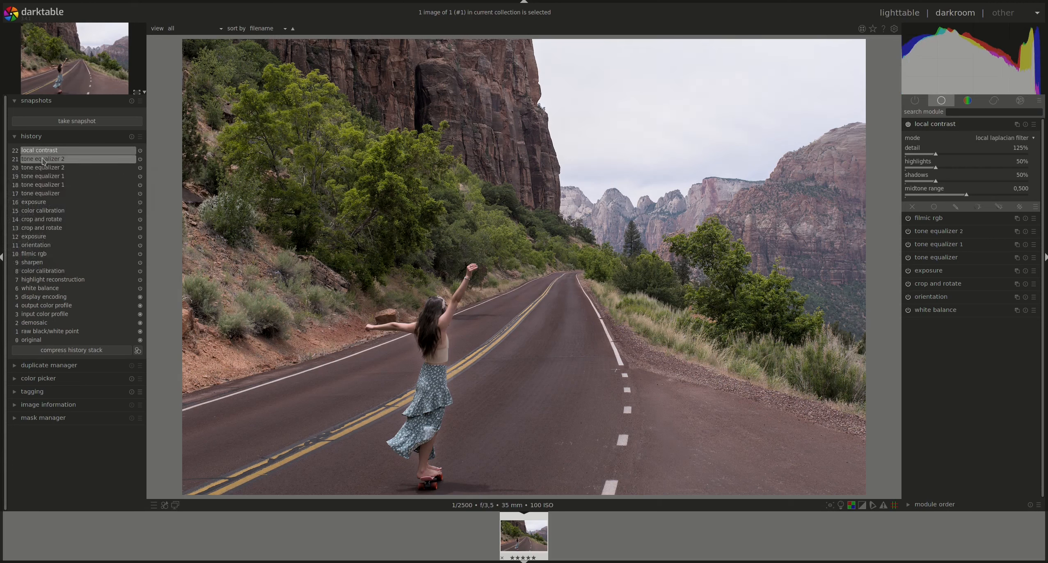
click(45, 158)
click(45, 150)
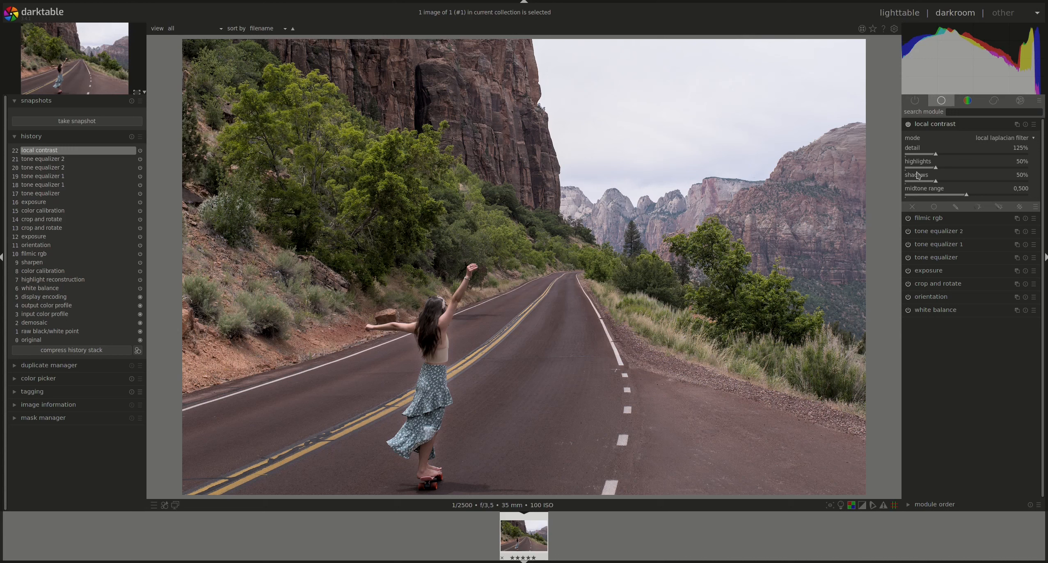
Reduce local contrast highlights to 41% and detail to 120%, and compare the photo with the effect off.
scroll(918, 171, down, 5)
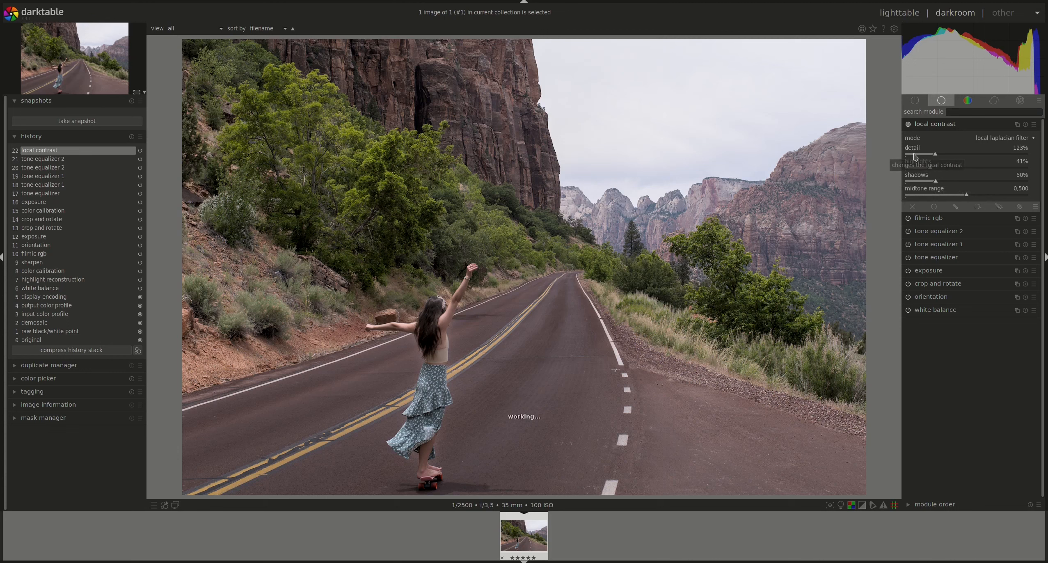
scroll(914, 157, down, 4)
scroll(914, 156, down, 1)
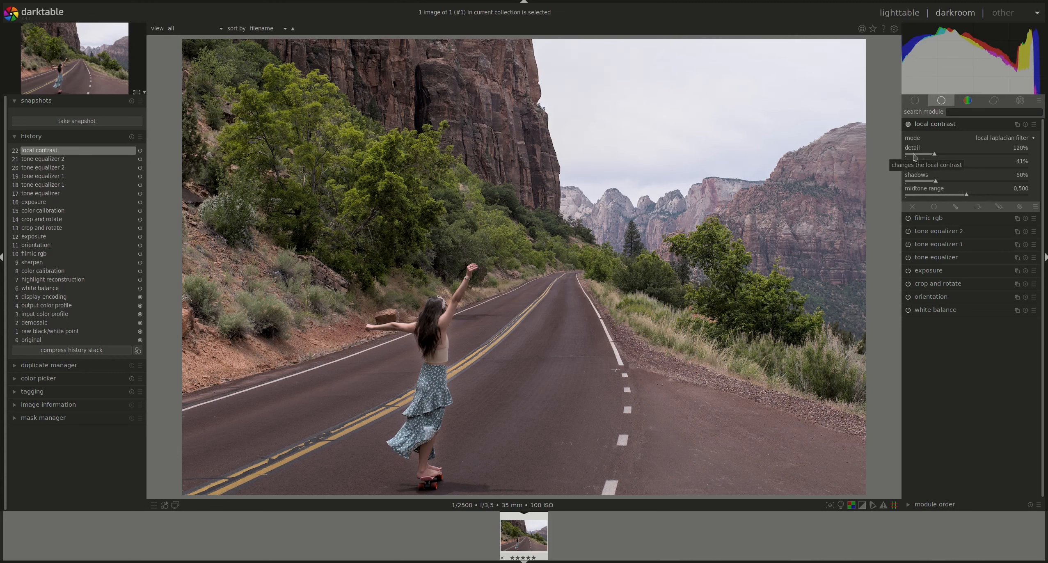
click(908, 125)
click(908, 125)
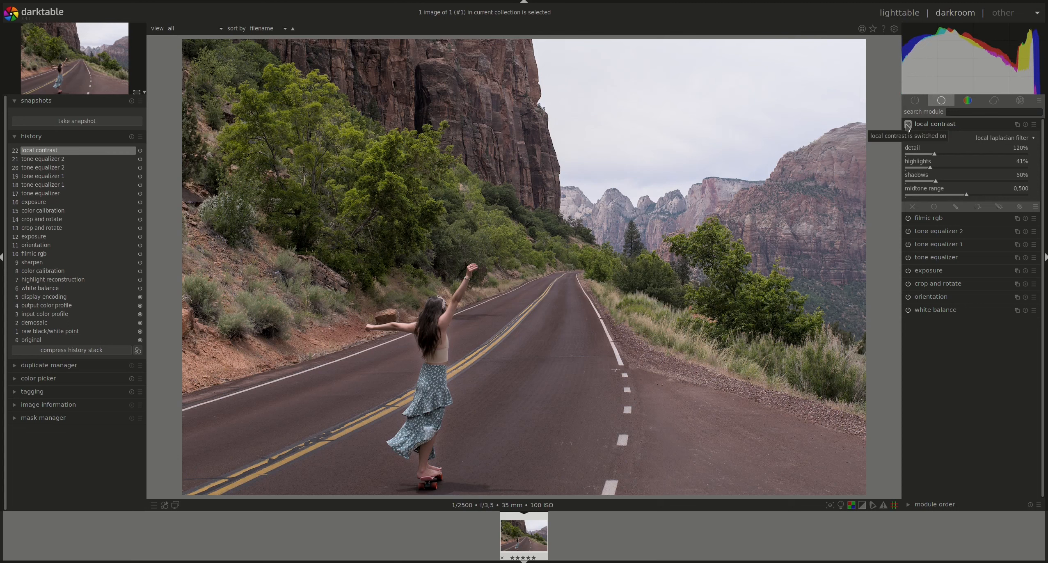
click(927, 124)
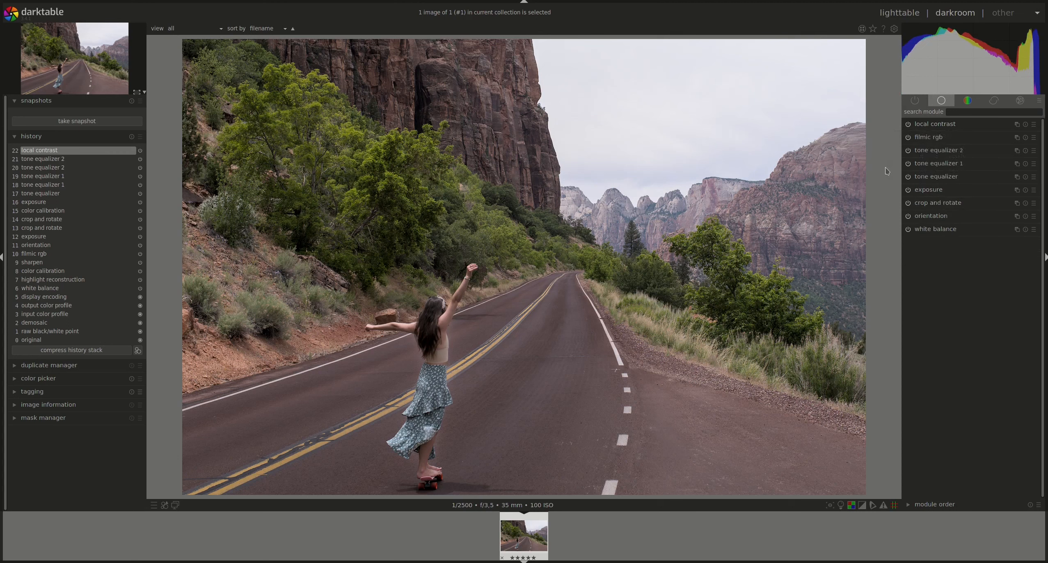
Set the exposure correction to 1.5 EV and compare the photo with the preceding local contrast history state.
click(932, 190)
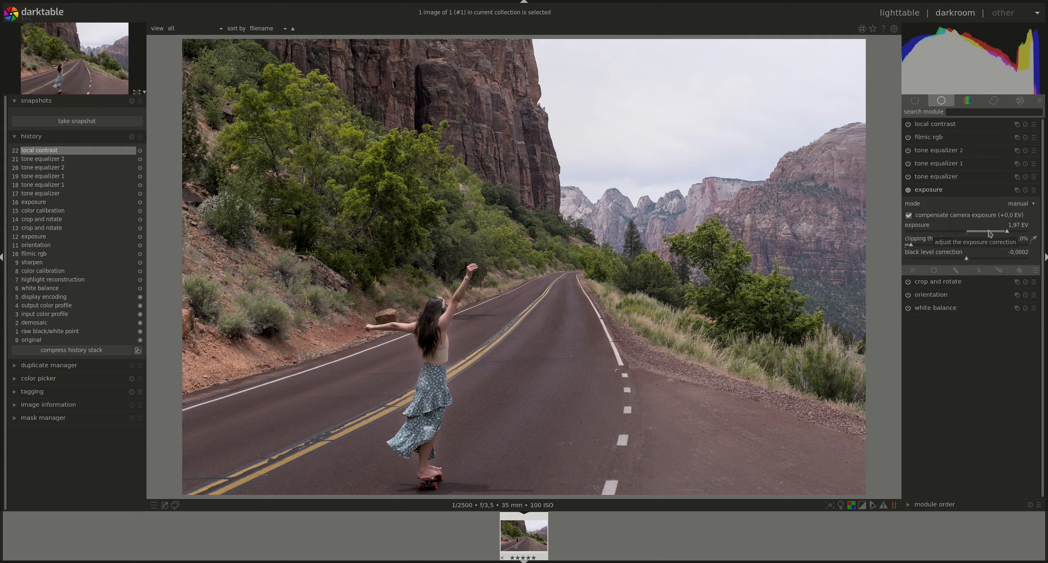
scroll(989, 234, down, 2)
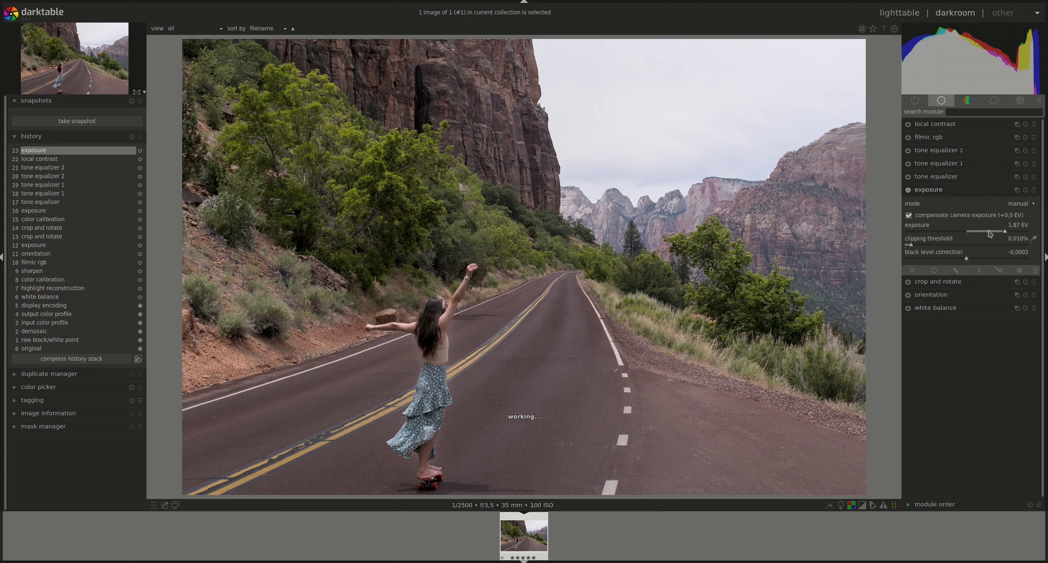
right_click(1018, 228)
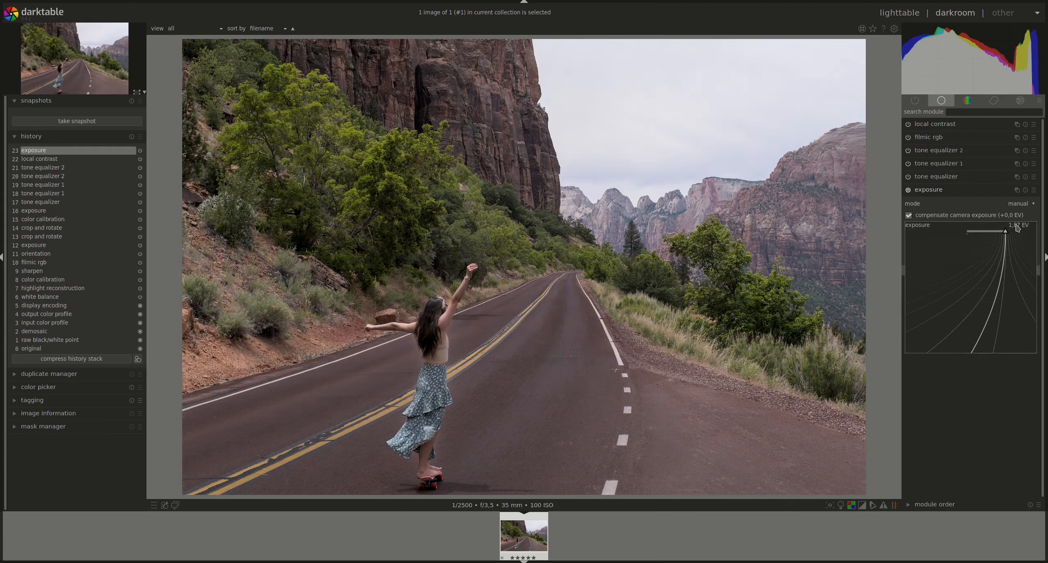
text(1.5)
key(Return)
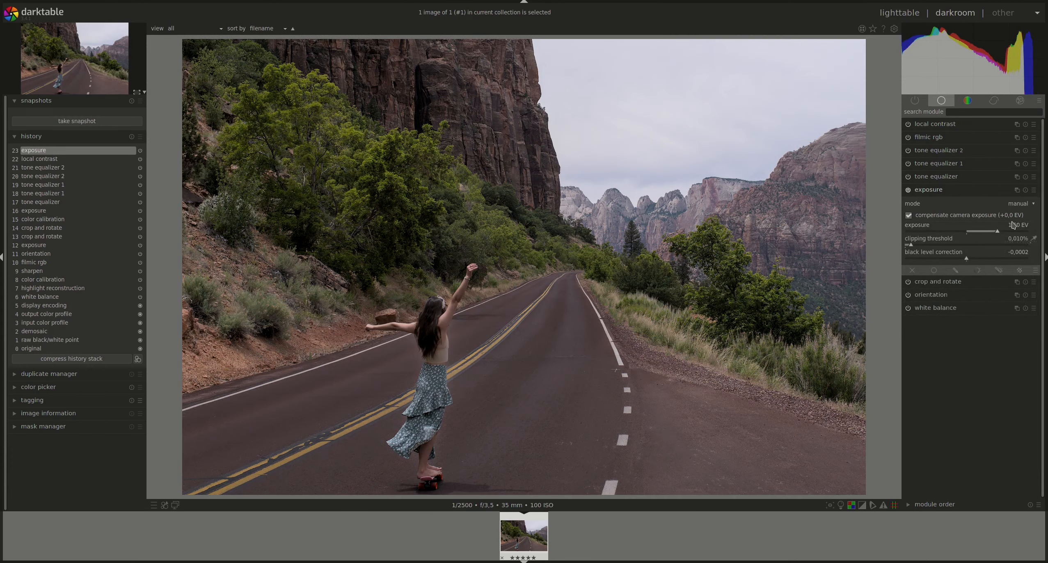
click(933, 191)
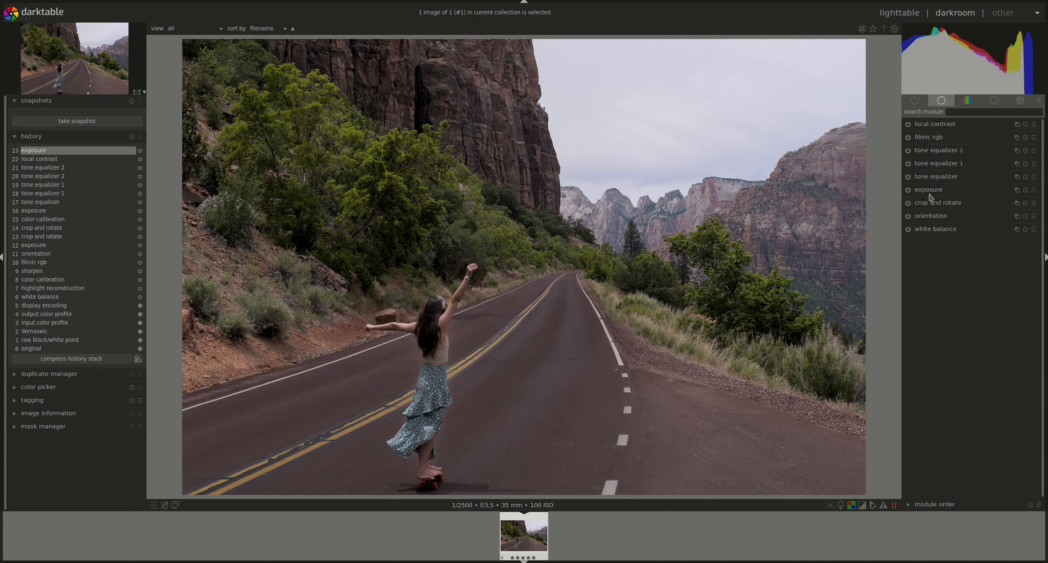
click(49, 159)
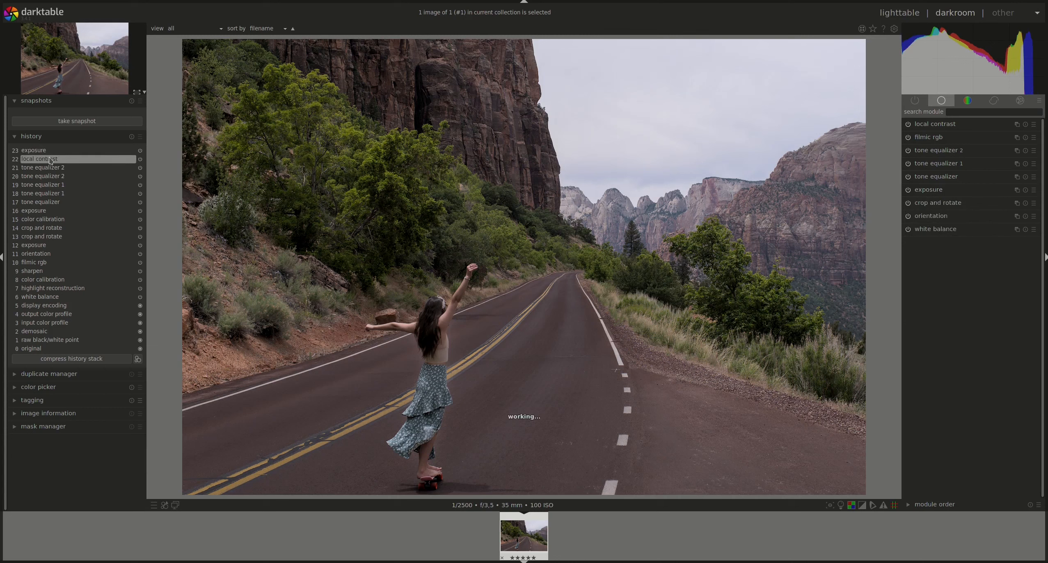
click(49, 151)
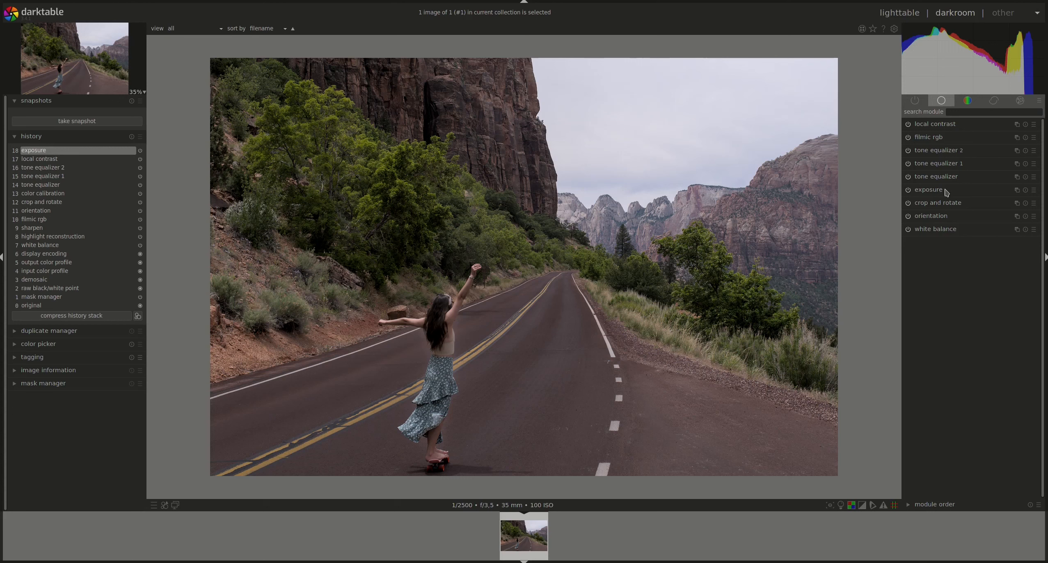
Add a new color calibration instance and slightly raise the input red value of its R channel.
click(966, 103)
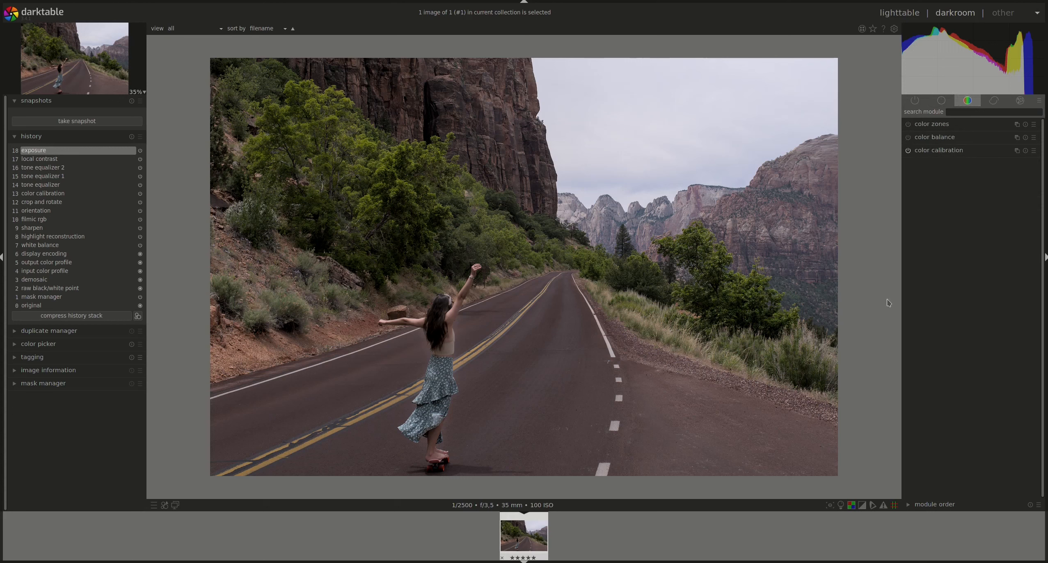
click(1018, 153)
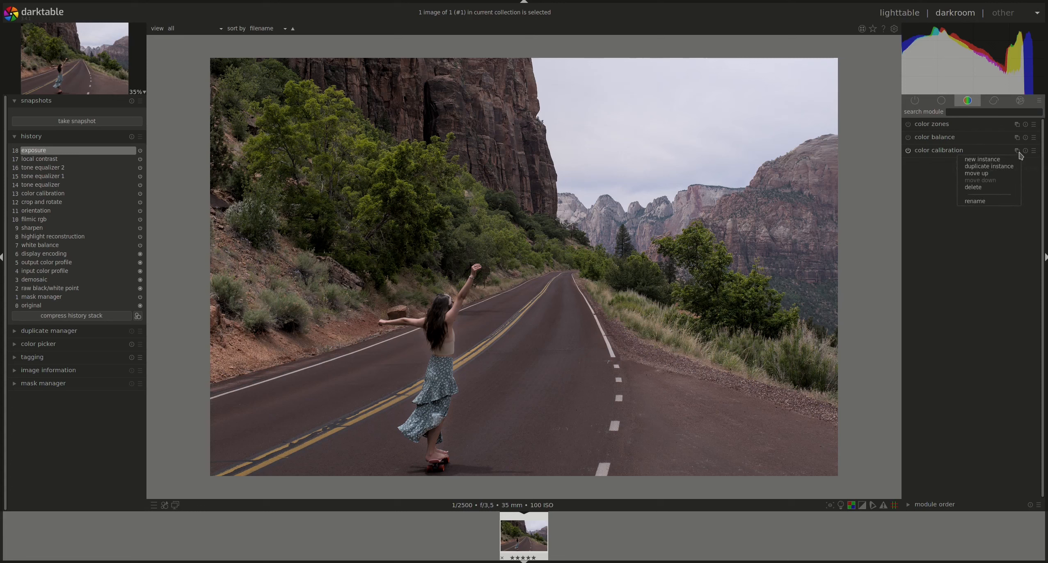
click(992, 160)
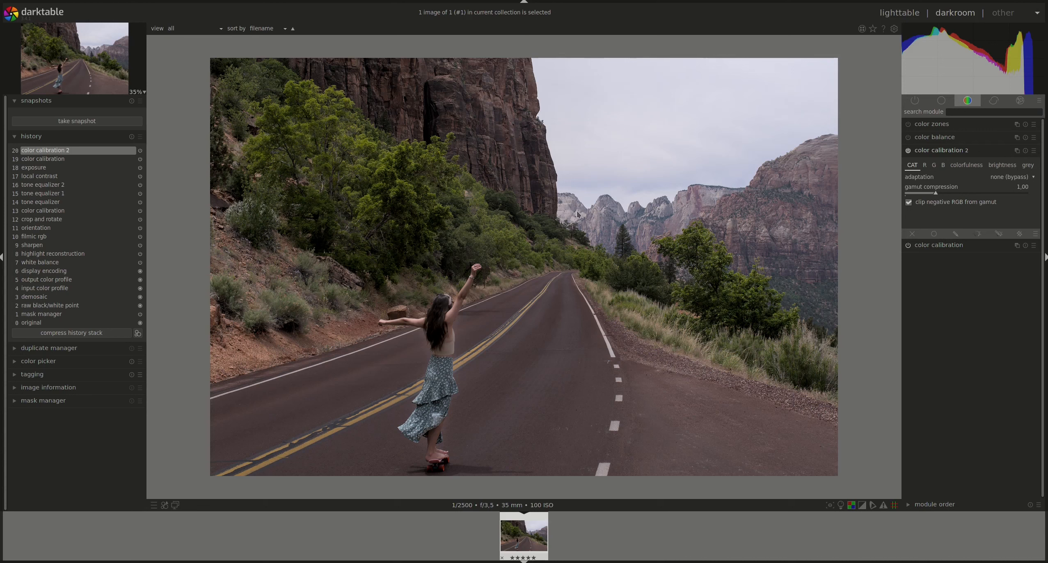
click(925, 165)
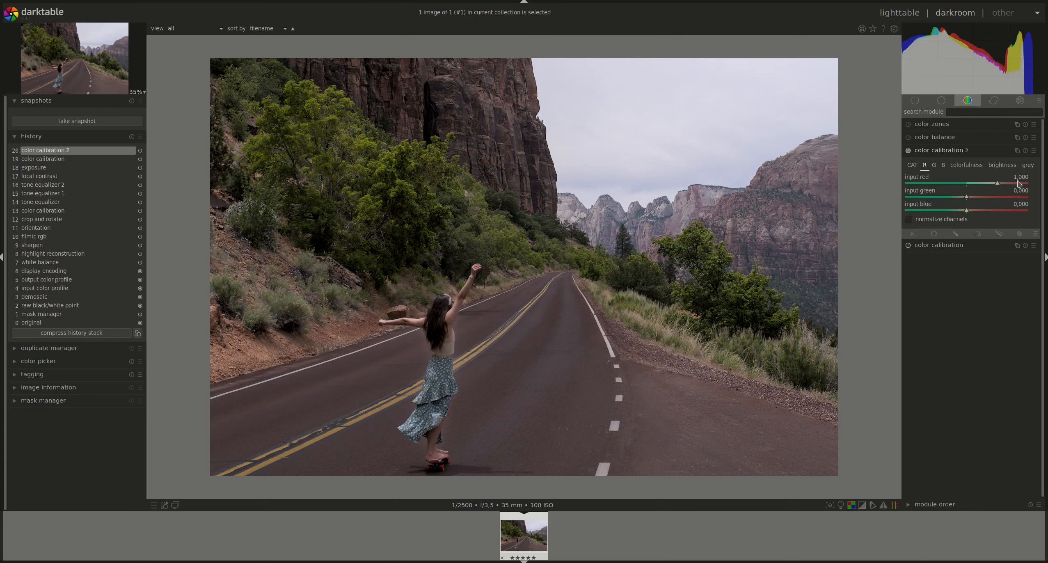
scroll(1010, 185, up, 1)
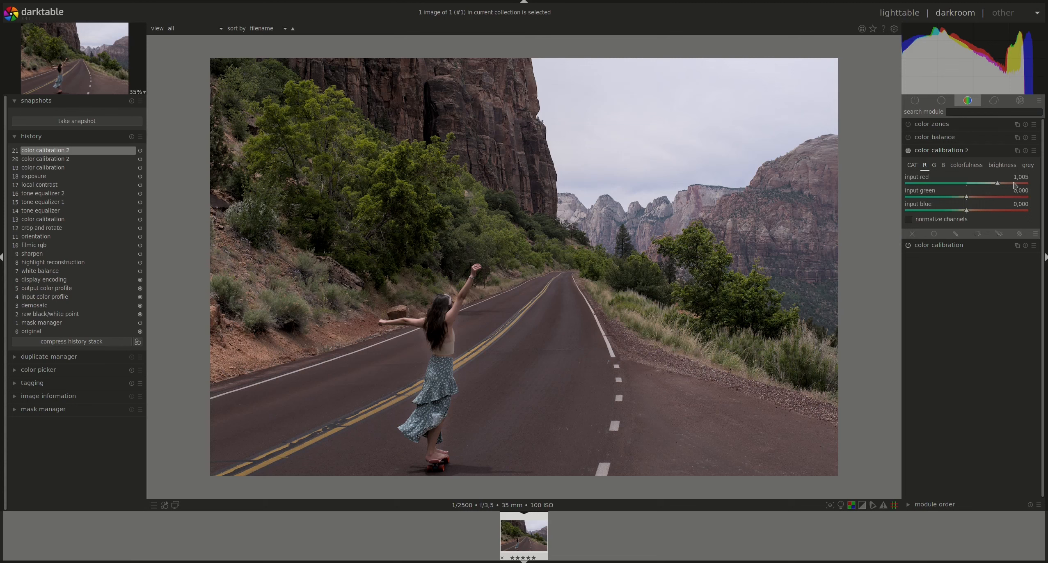
scroll(1015, 185, up, 2)
scroll(1019, 186, up, 1)
Slightly raise the input green value in color calibration 2's G channel and compare the photo with the effect off.
click(938, 170)
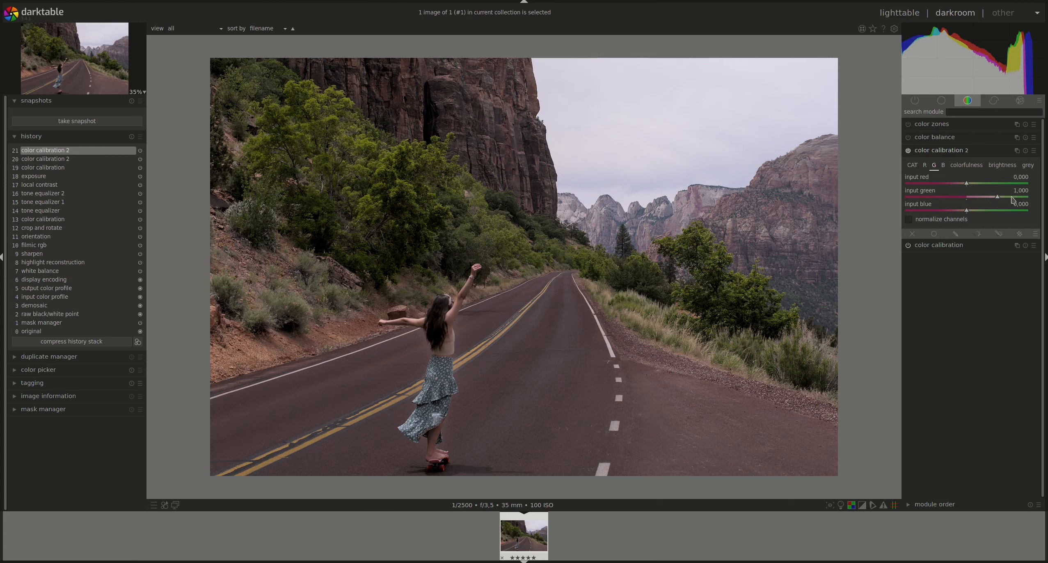
scroll(1012, 200, up, 3)
click(908, 151)
click(907, 152)
click(907, 152)
click(939, 150)
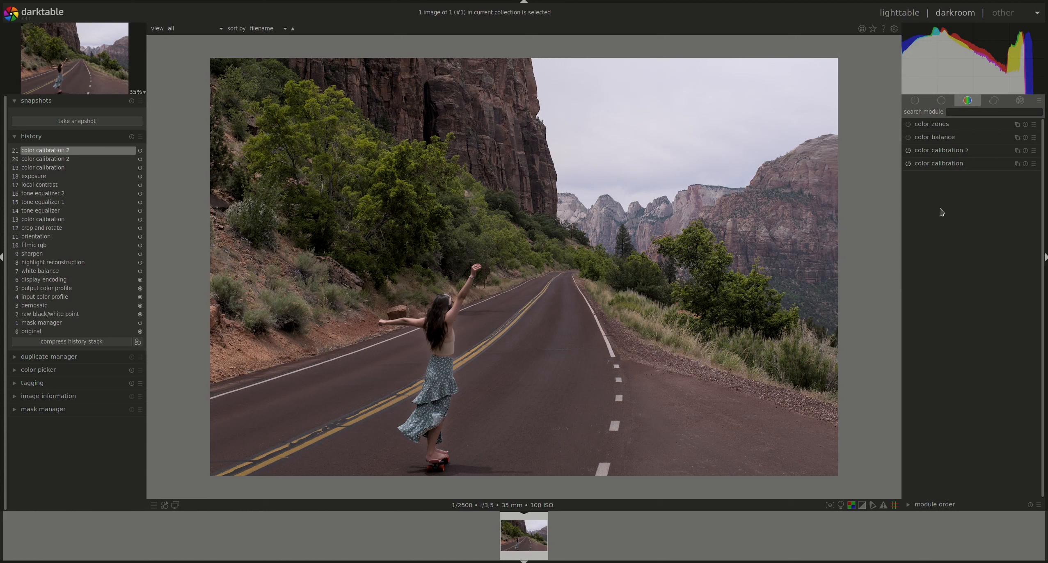
Try color balance's automatic luma optimization on the photo, view the result and reset the module.
click(936, 138)
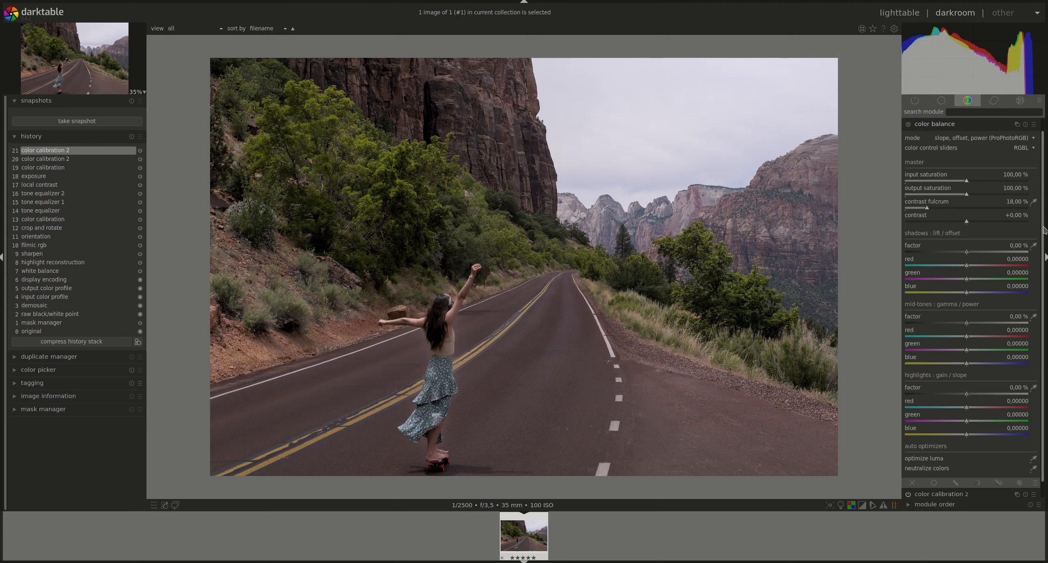
drag(1044, 230, 1044, 249)
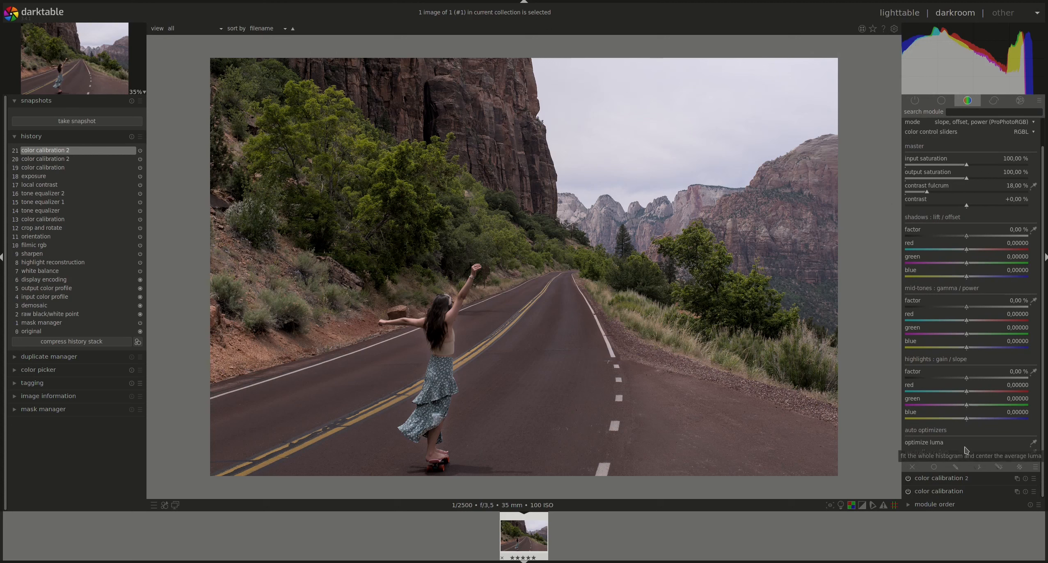
click(1035, 443)
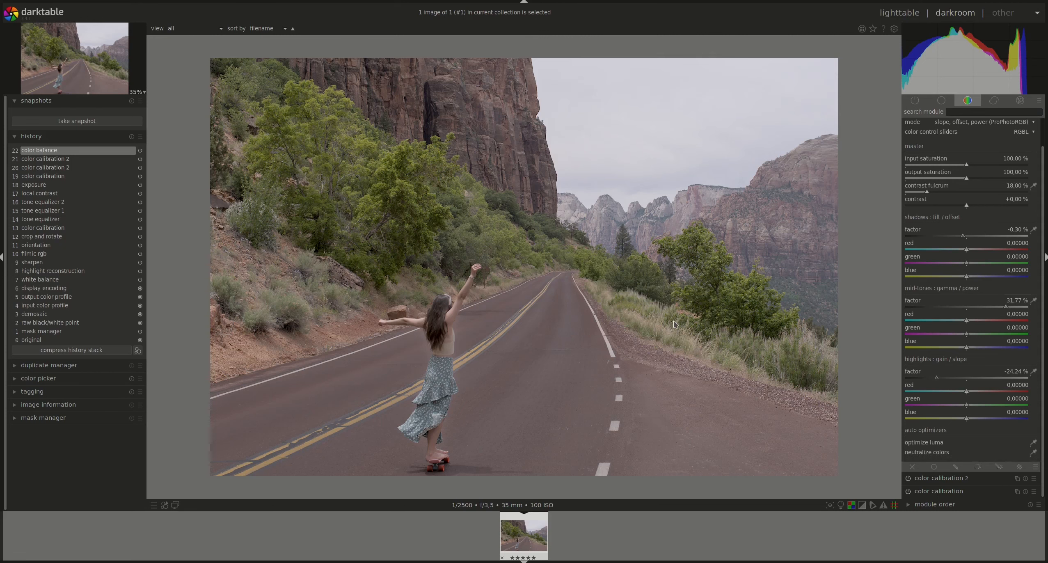
click(1045, 164)
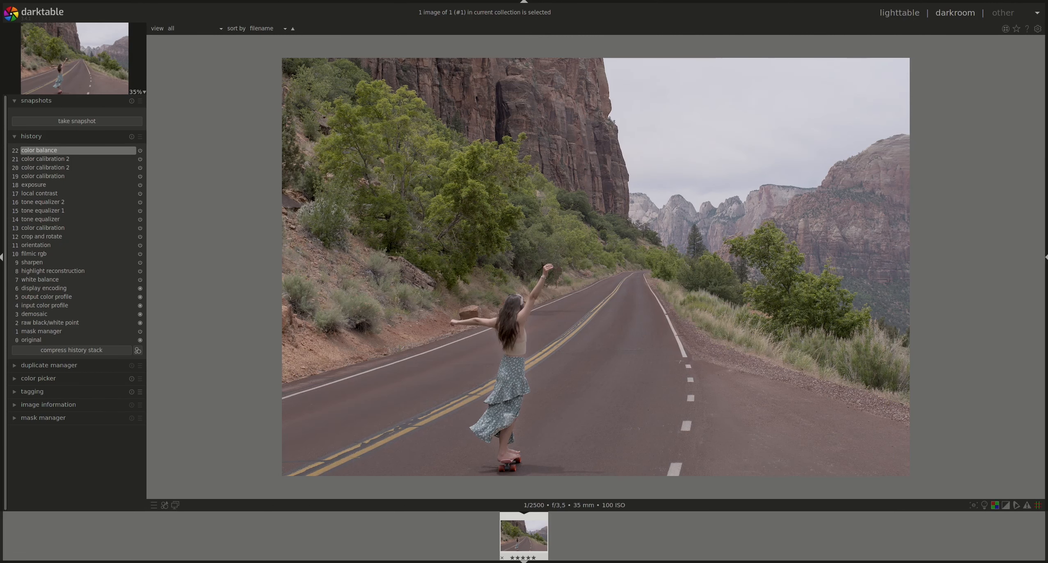
click(1045, 151)
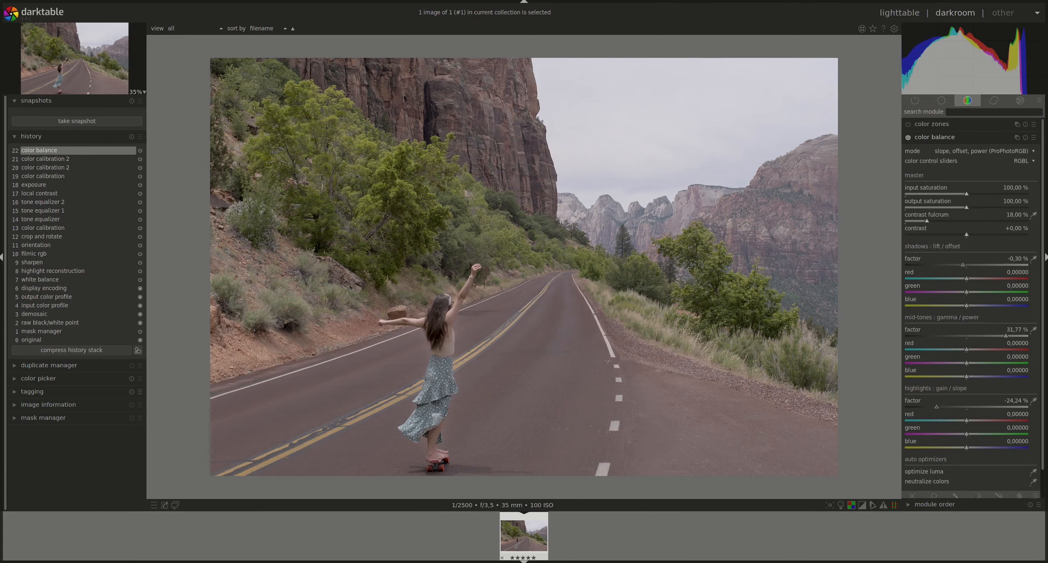
click(1025, 138)
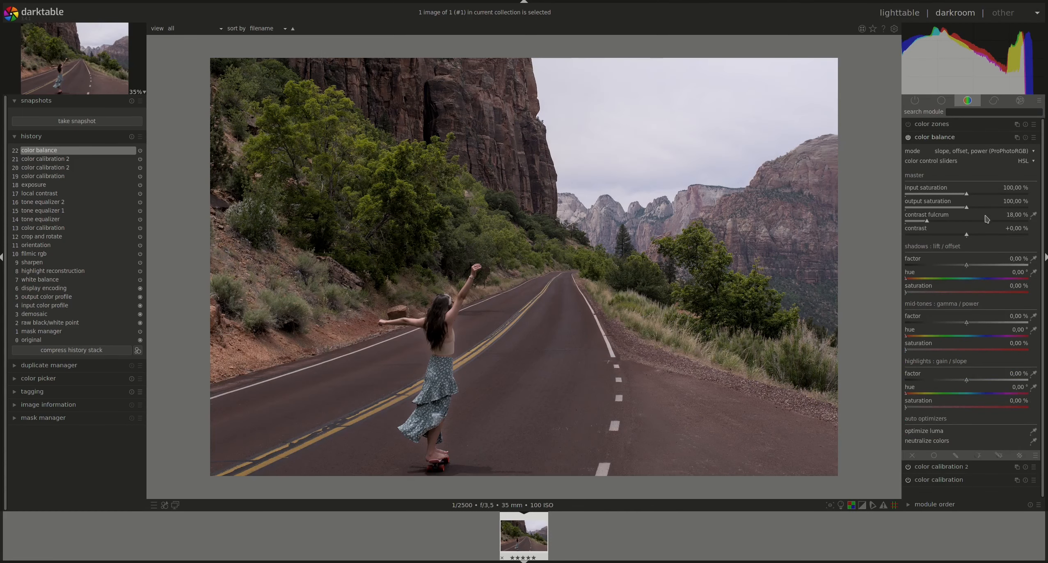
Try color balance's automatic color neutralization, compare it with the effect off, and reset the module.
click(1033, 442)
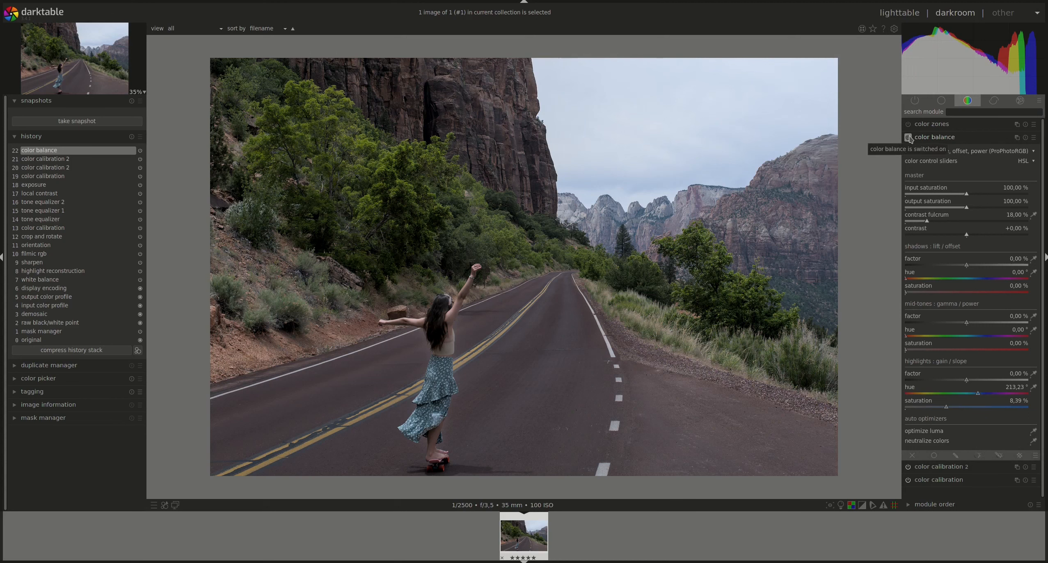
click(908, 138)
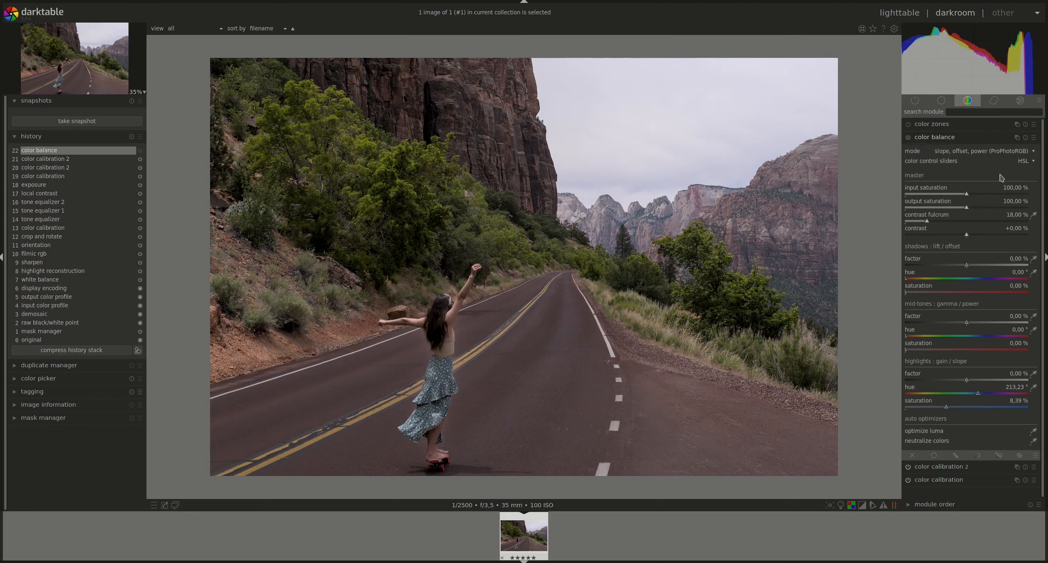
click(1026, 138)
Set color balance's shadows factor to -0.35% and mid-tones factor to 3.00%, and compare the photo with the effect off.
scroll(948, 264, down, 2)
scroll(946, 265, down, 1)
scroll(1003, 323, up, 4)
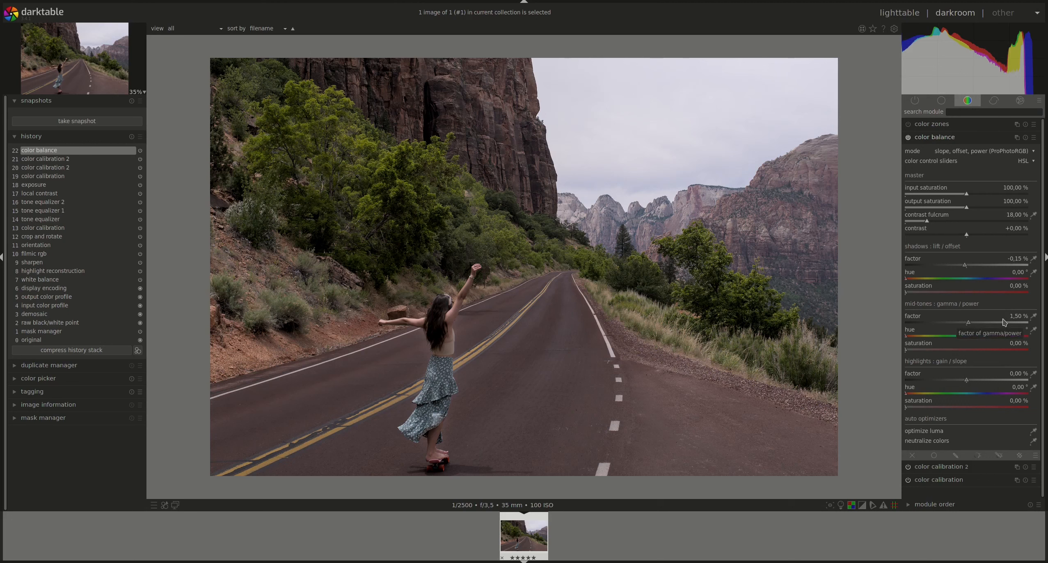
scroll(1004, 323, up, 1)
click(907, 140)
click(907, 140)
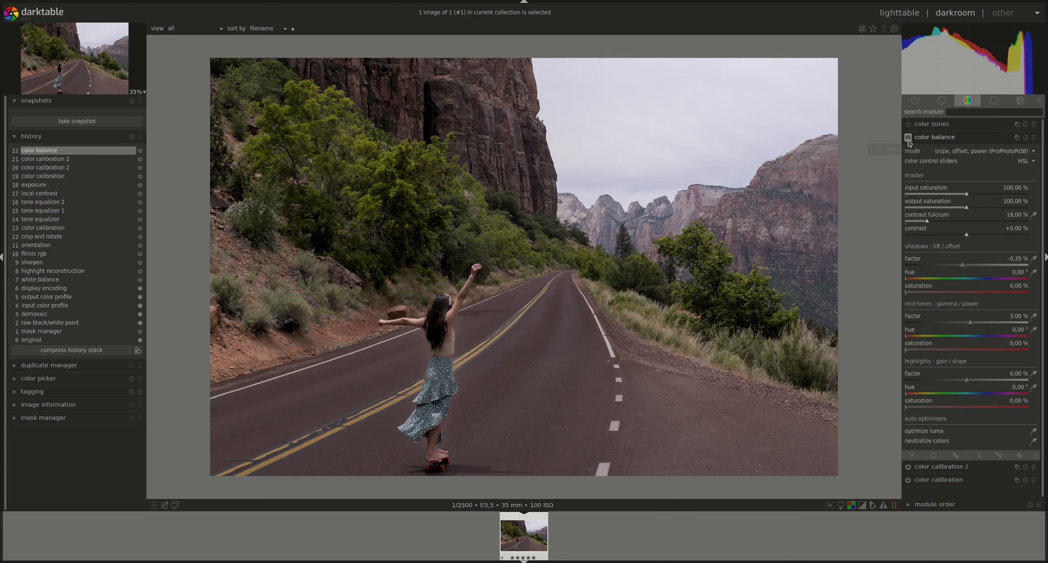
click(908, 139)
click(908, 139)
Tint the color balance highlights warm orange with hue 17.75° and saturation 2.34%.
click(911, 394)
click(907, 411)
drag(908, 410, 915, 410)
click(910, 395)
drag(916, 409, 917, 409)
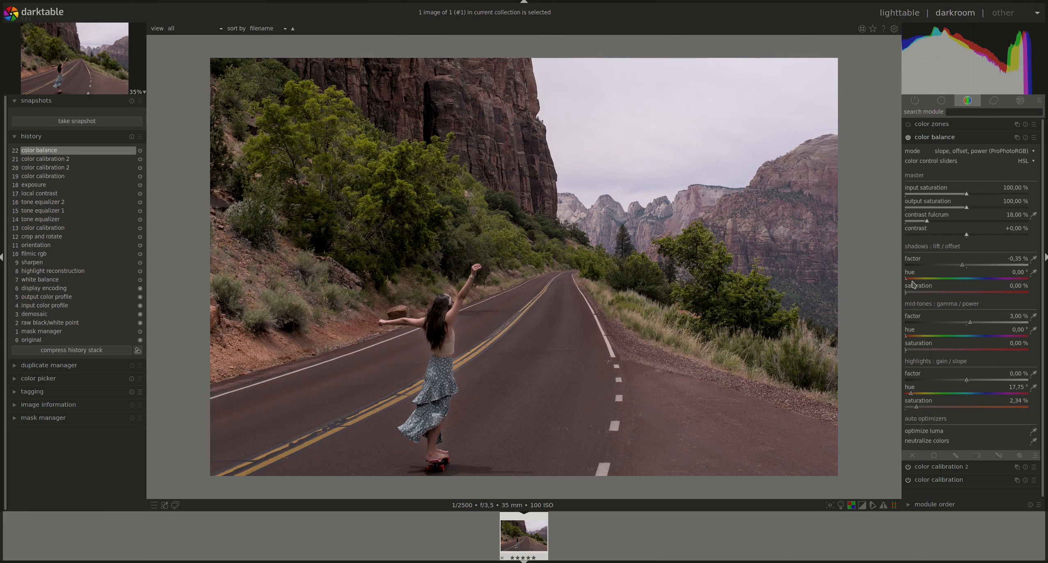
Tint the color balance shadows yellowish with hue 69.25° and saturation 0.23%.
mouse_move(906, 281)
mouse_down()
mouse_move(958, 282)
mouse_move(921, 292)
mouse_move(931, 293)
mouse_up()
scroll(932, 294, up, 3)
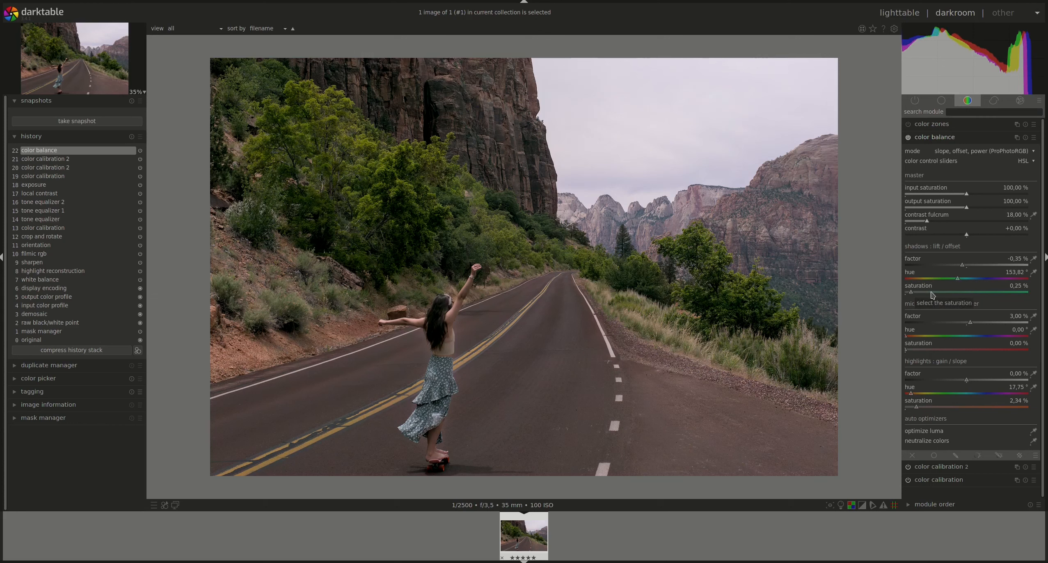
mouse_move(912, 292)
mouse_down()
mouse_move(952, 283)
mouse_move(929, 286)
mouse_up()
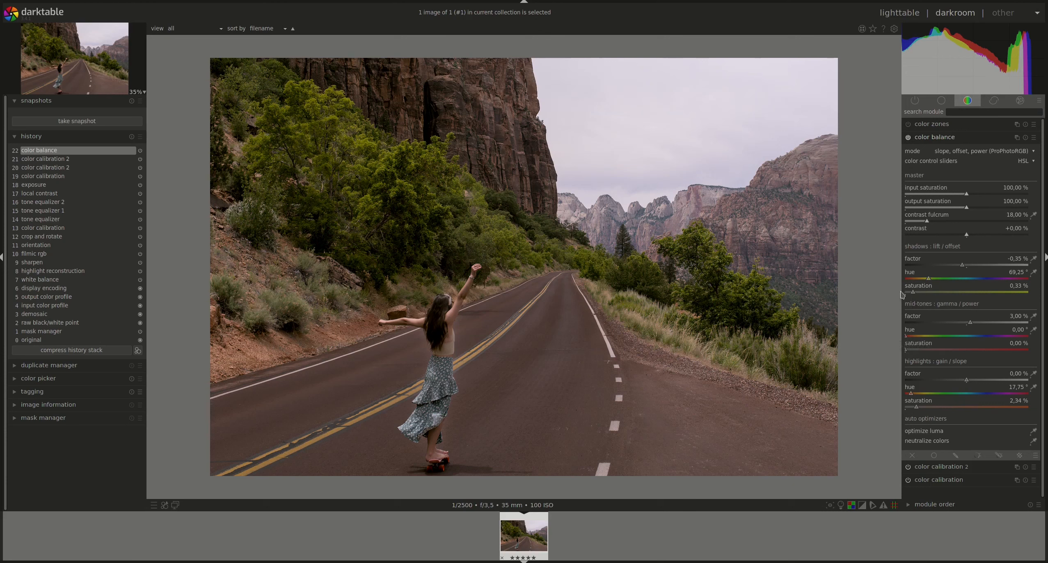
scroll(906, 294, down, 1)
scroll(907, 293, down, 1)
Set color balance's output saturation to 110% and compare the photo with the effect off.
right_click(1011, 205)
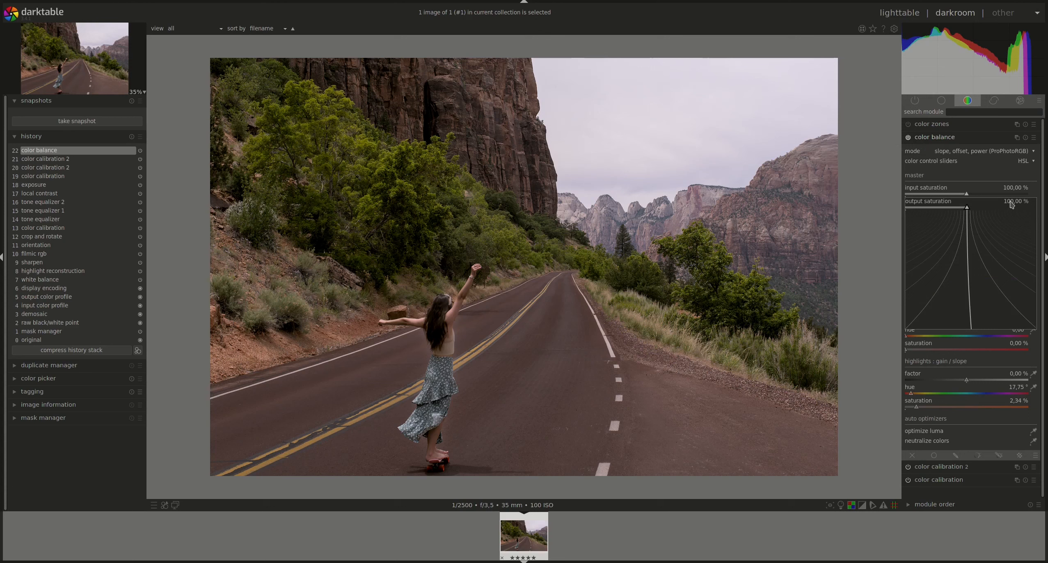
text(110)
key(Return)
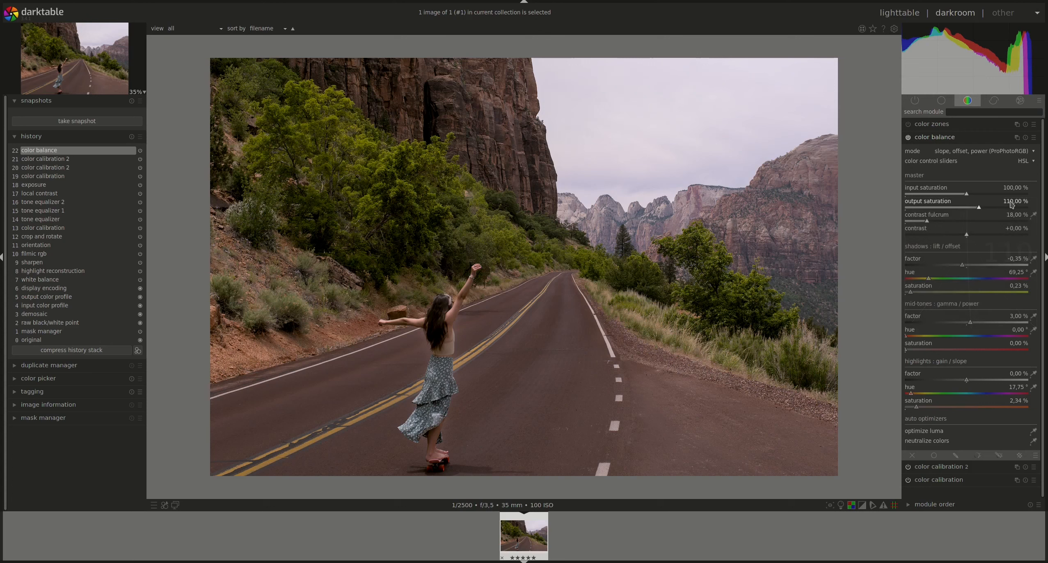
click(947, 139)
click(908, 138)
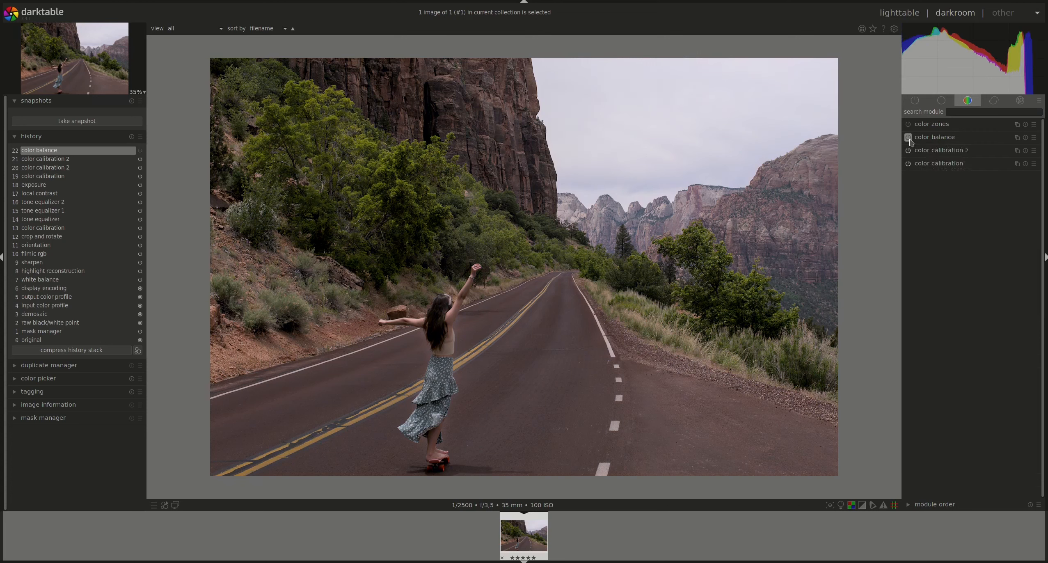
click(908, 138)
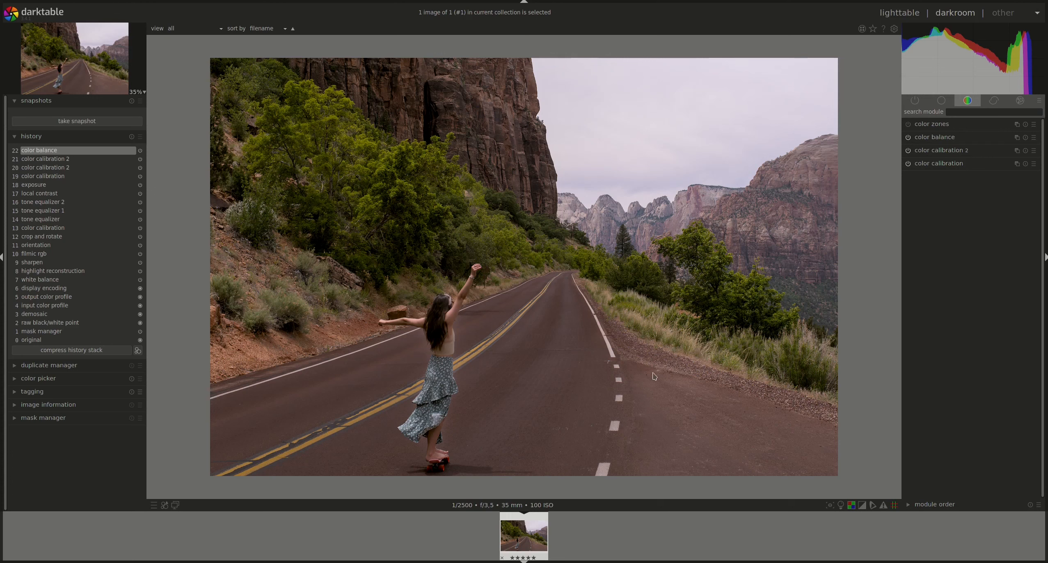
Add a new tone equalizer instance above tone equalizer 2.
click(942, 105)
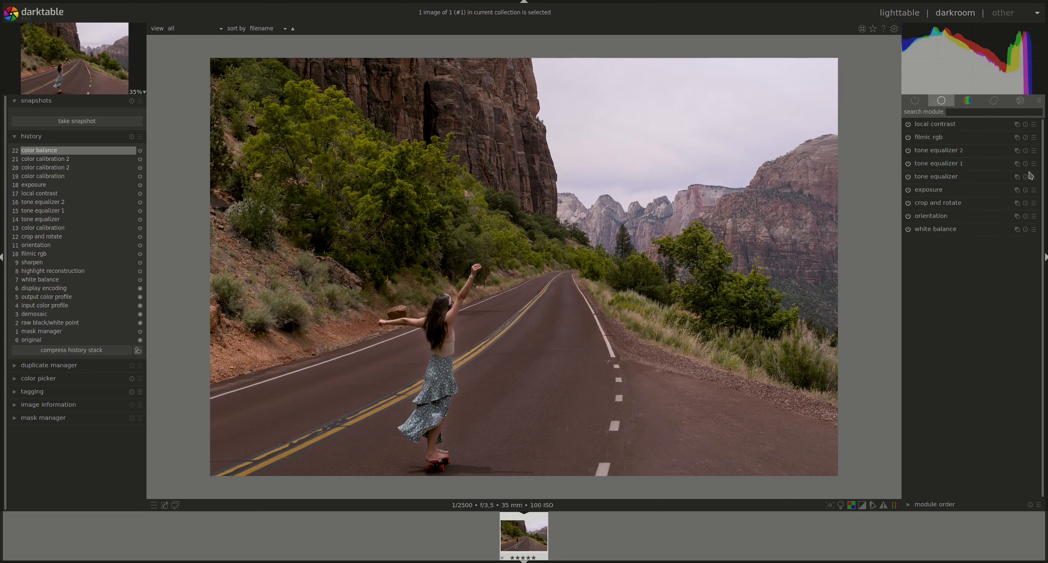
click(1016, 151)
click(1001, 160)
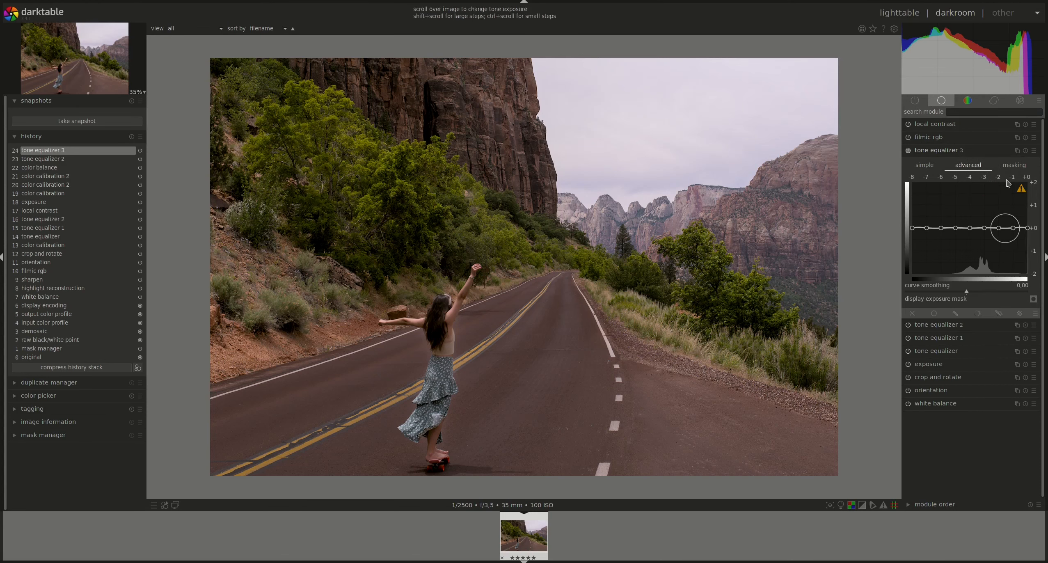
Adjust tone equalizer 3's mask to an exposure compensation of -1.51 EV and a contrast compensation of +0.25 EV.
click(1016, 166)
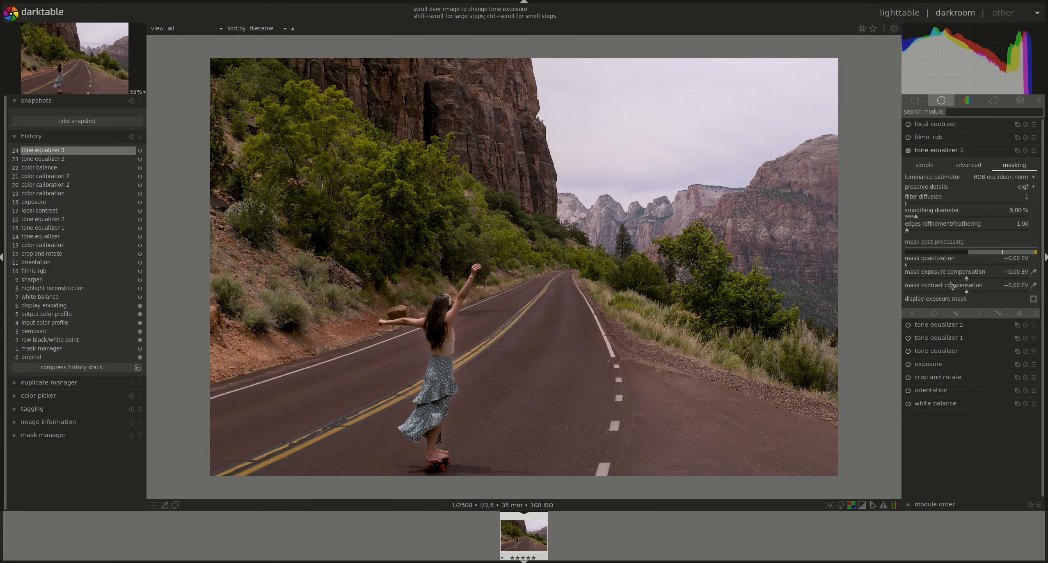
scroll(950, 283, down, 1)
scroll(951, 275, down, 1)
click(1033, 286)
click(1034, 272)
click(1033, 286)
scroll(986, 278, up, 1)
scroll(986, 279, up, 1)
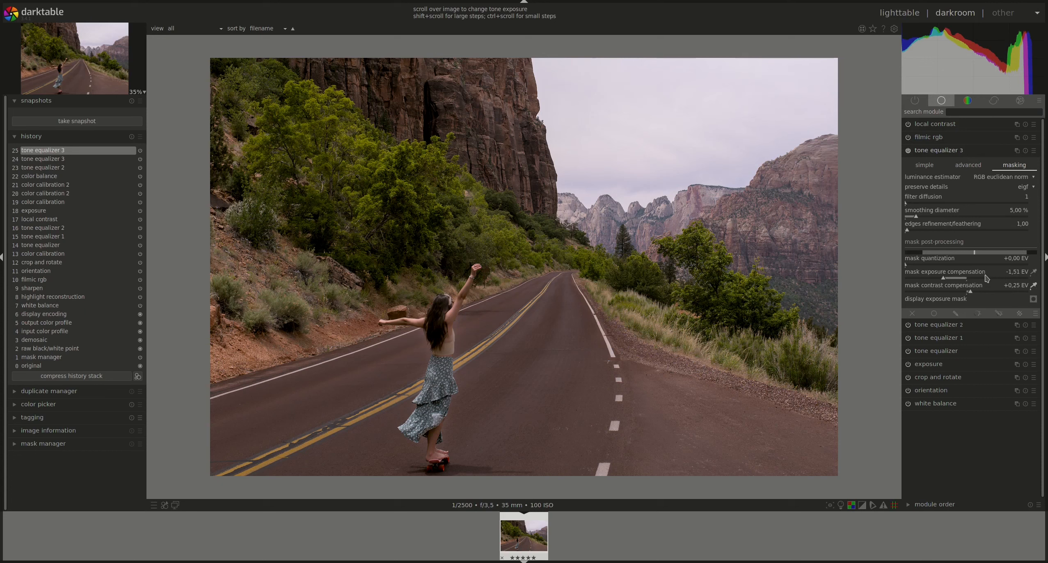
Draw a path mask for tone equalizer 3 around the paved roadside area to the right of the dashed road line.
click(968, 165)
click(955, 314)
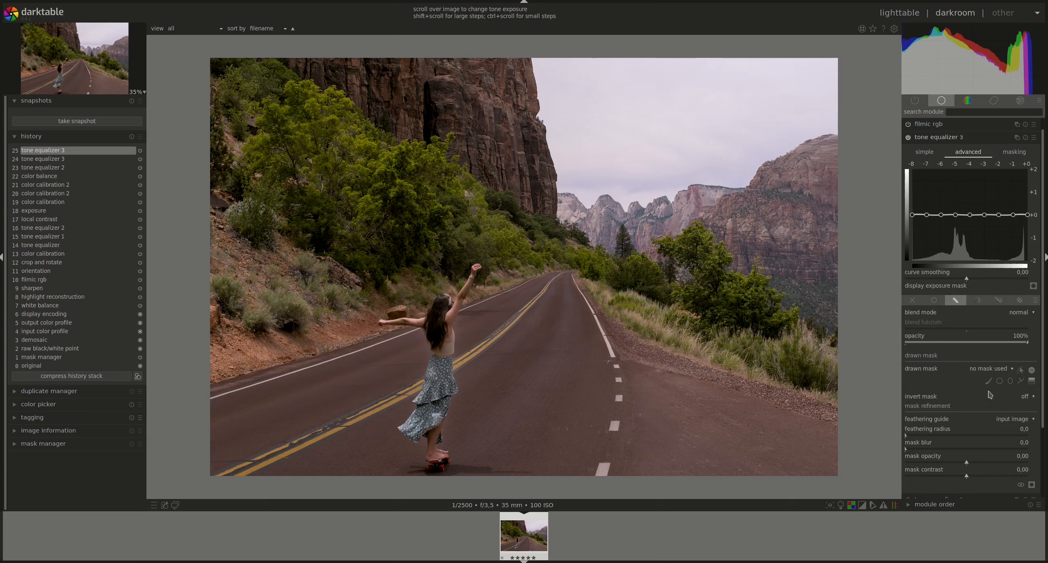
click(1020, 380)
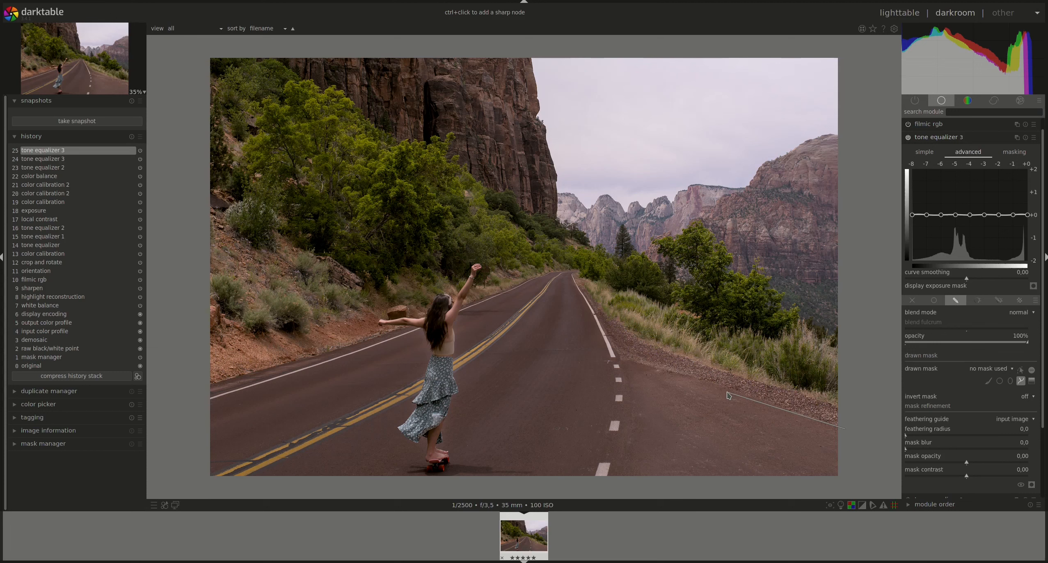
ctrl+click(631, 361)
right_click(843, 489)
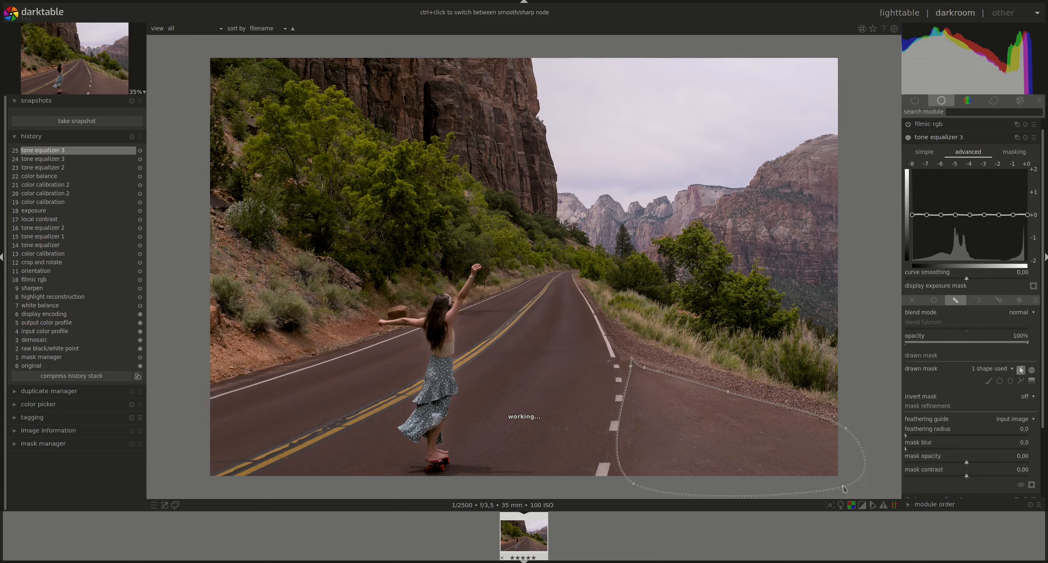
click(1021, 369)
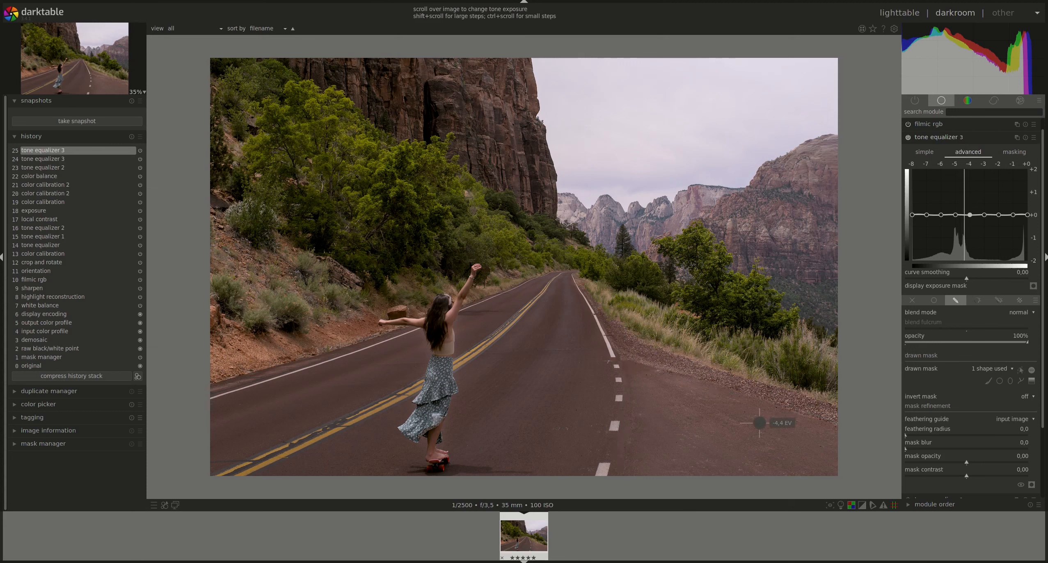
Darken the masked roadside pavement at its -4.4 EV tones to about -0.5 EV, testing a strong brightening to judge the mask.
scroll(759, 422, down, 5)
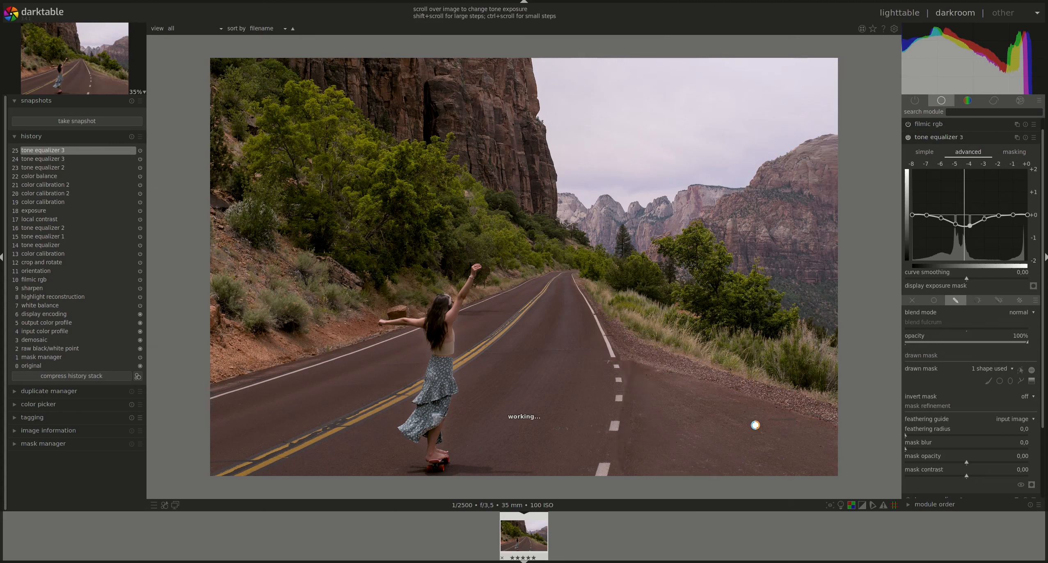
scroll(755, 426, down, 2)
scroll(755, 425, up, 2)
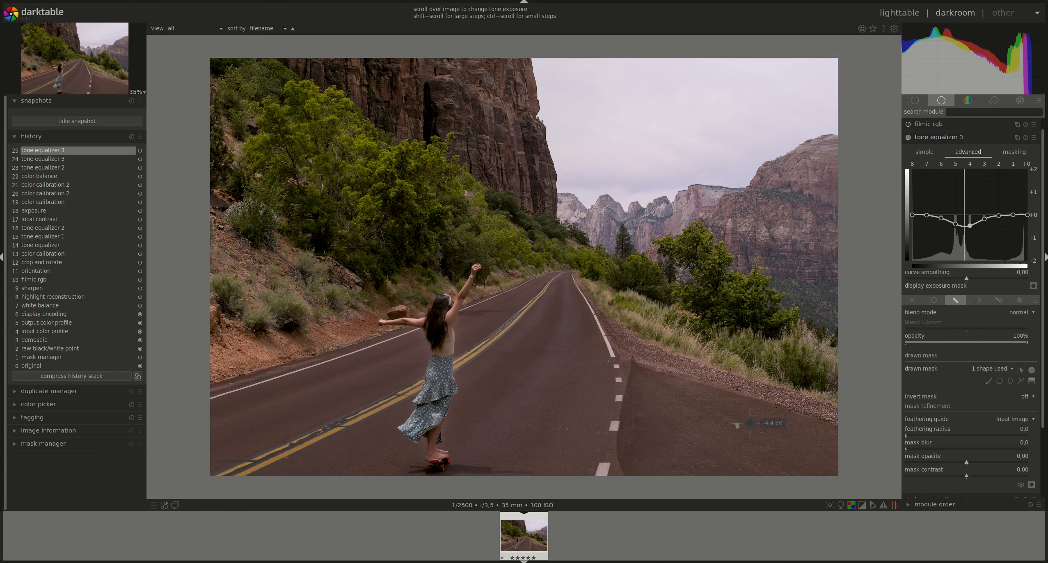
scroll(749, 423, up, 6)
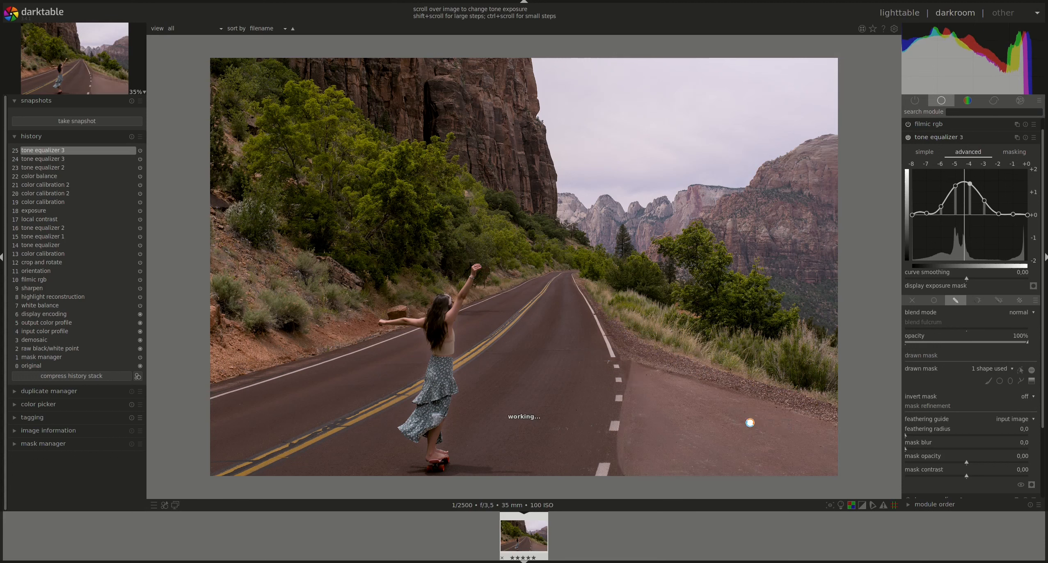
scroll(750, 422, down, 8)
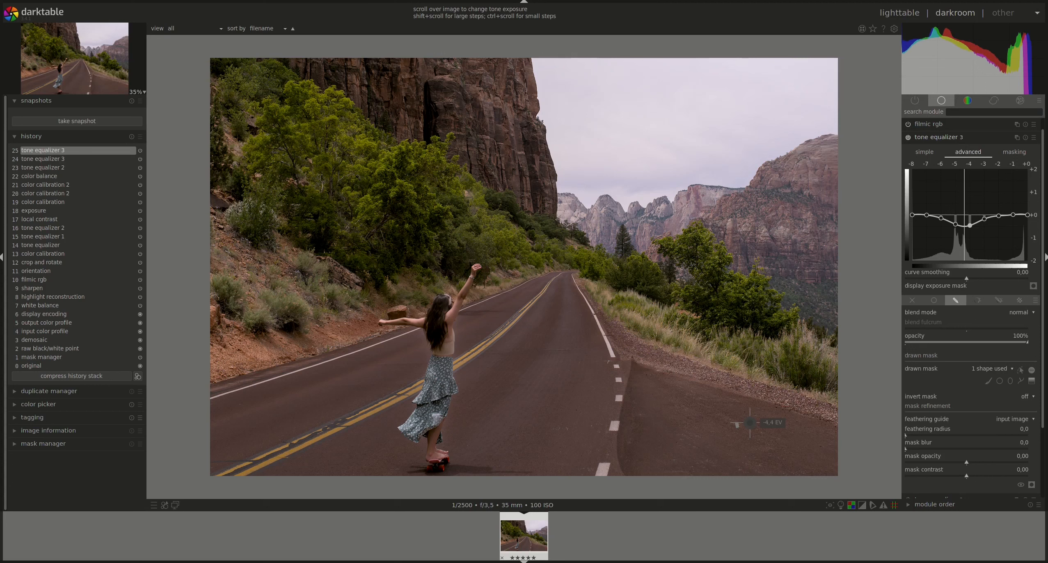
Fine-tune the drawn path mask's edge around the roadside pavement.
click(1020, 371)
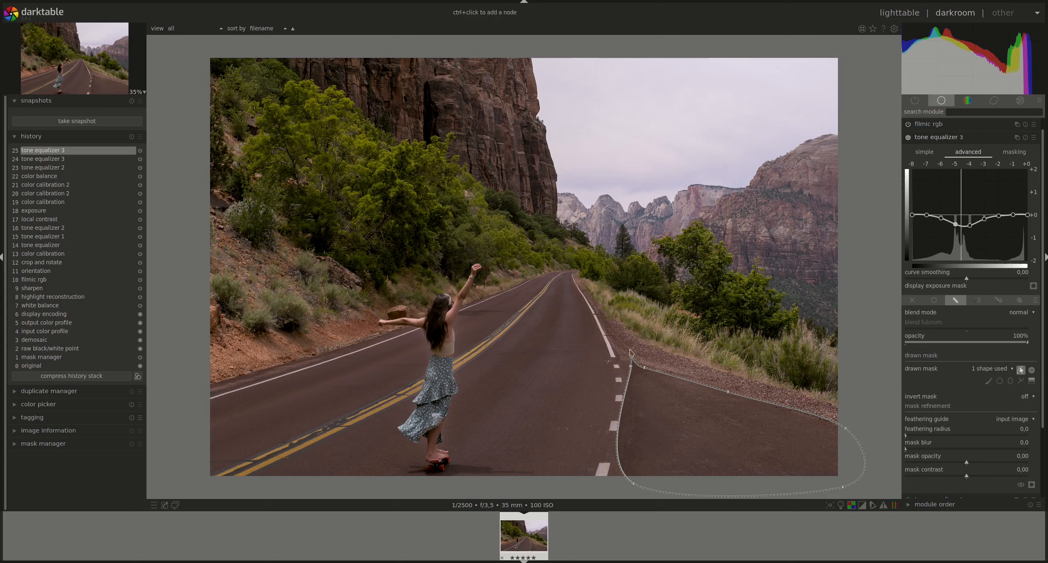
scroll(690, 419, up, 1)
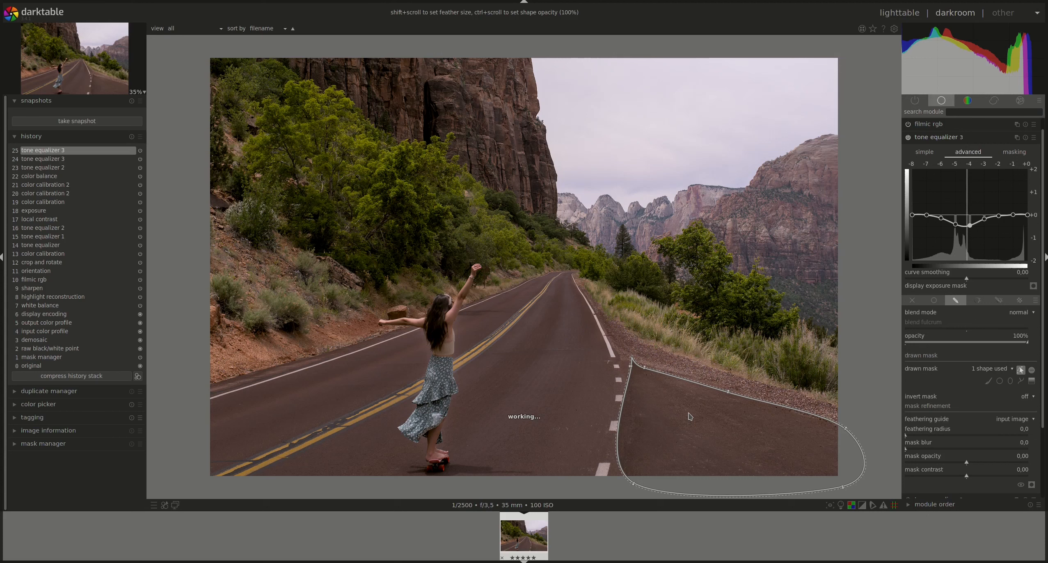
scroll(687, 419, up, 4)
scroll(685, 421, up, 3)
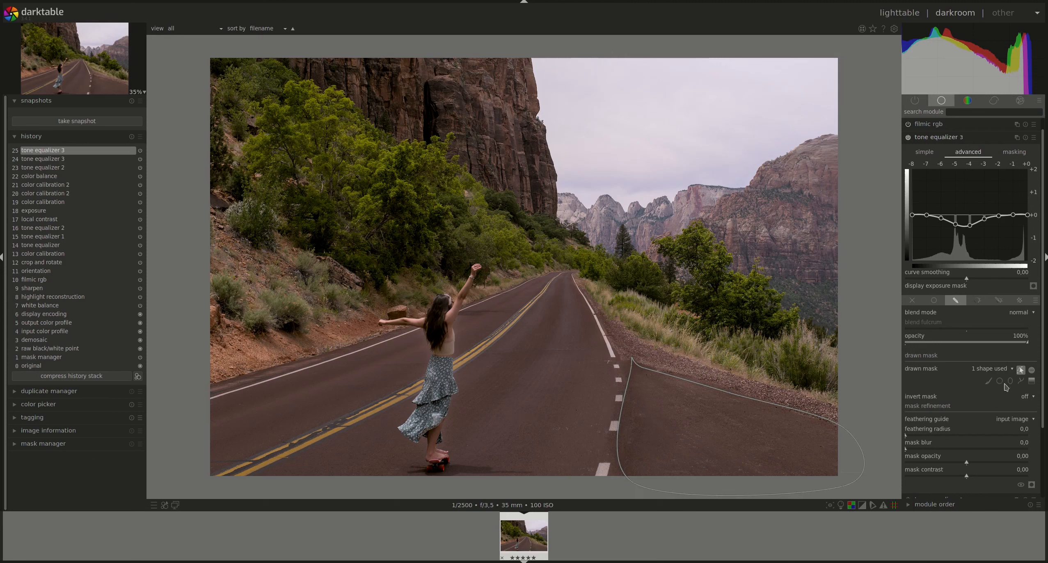
click(1020, 370)
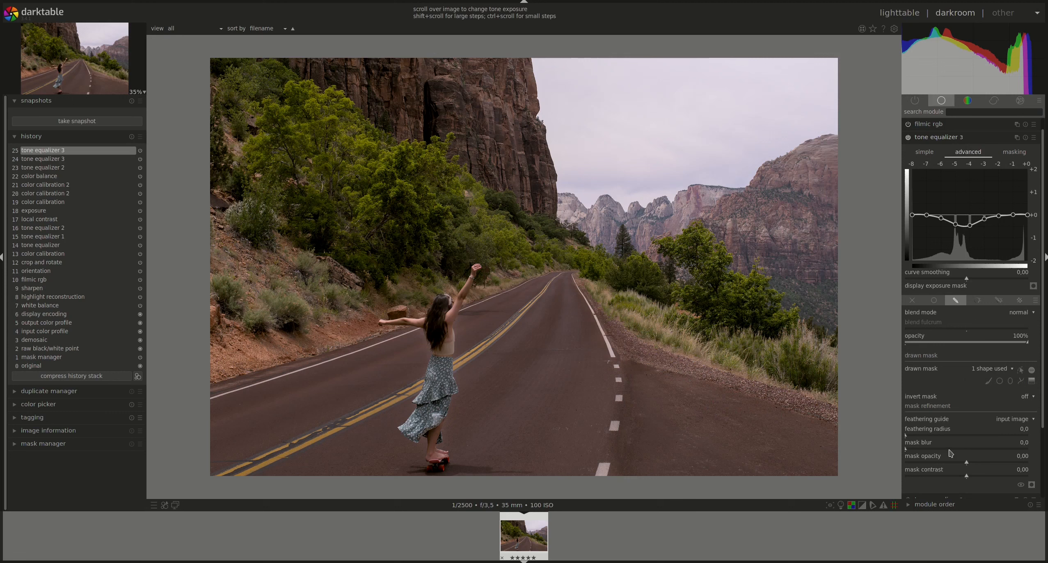
Set tone equalizer 3's mask feathering radius to 134.6 and darken the masked pavement further to about -1 EV.
click(939, 436)
scroll(717, 414, down, 2)
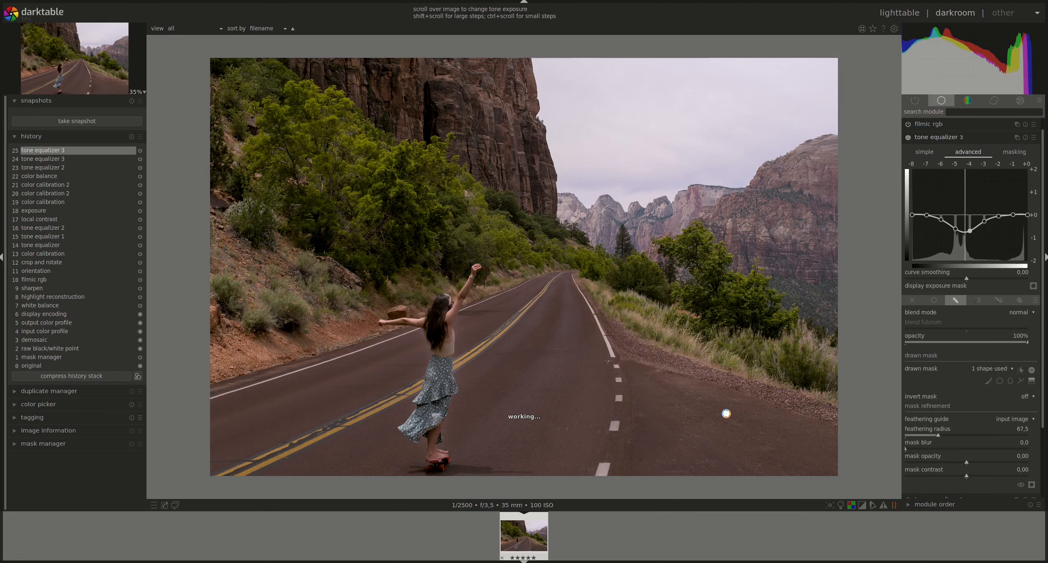
click(959, 436)
scroll(737, 430, down, 2)
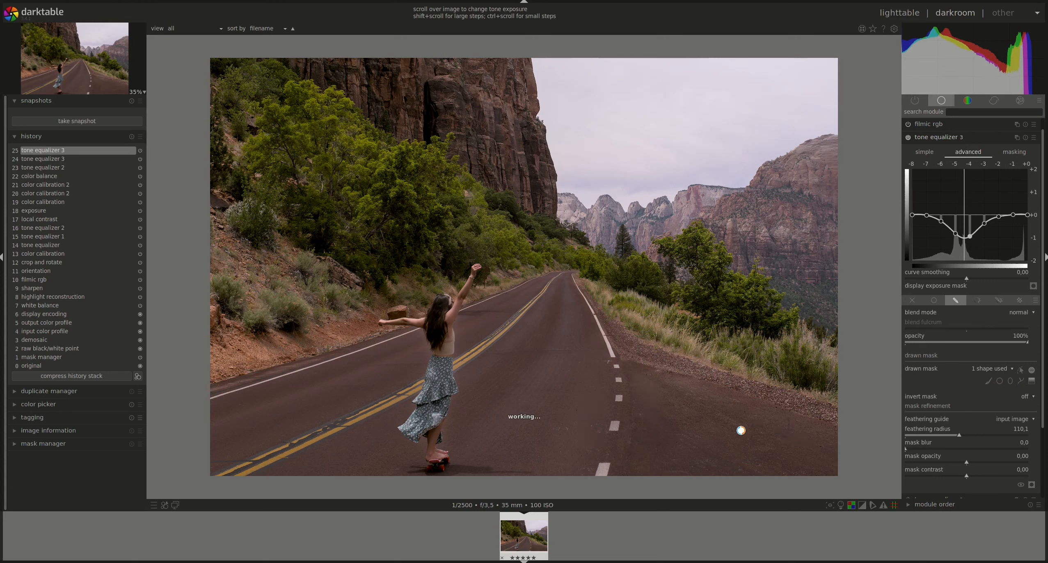
click(971, 437)
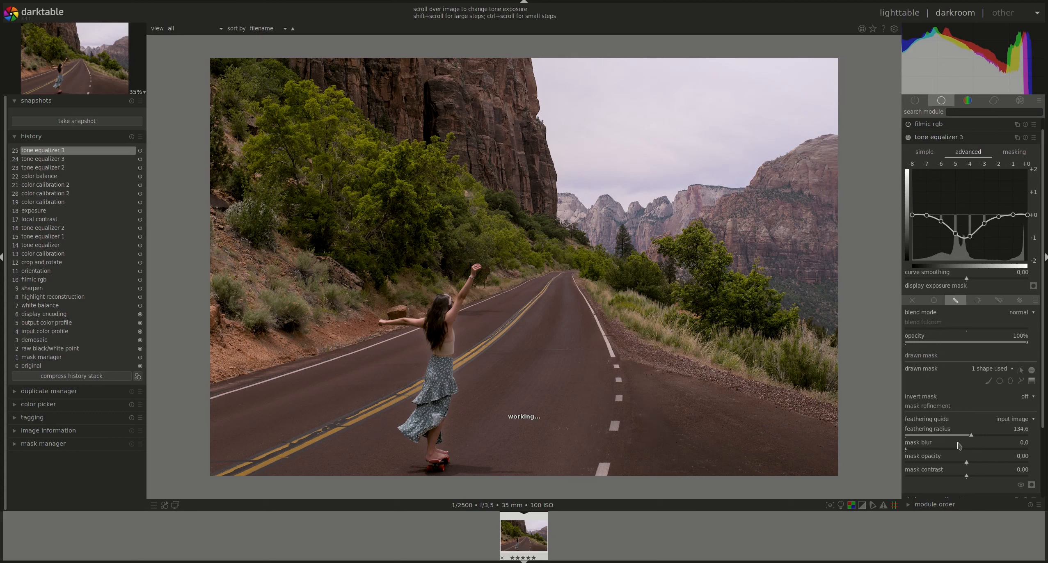
click(907, 140)
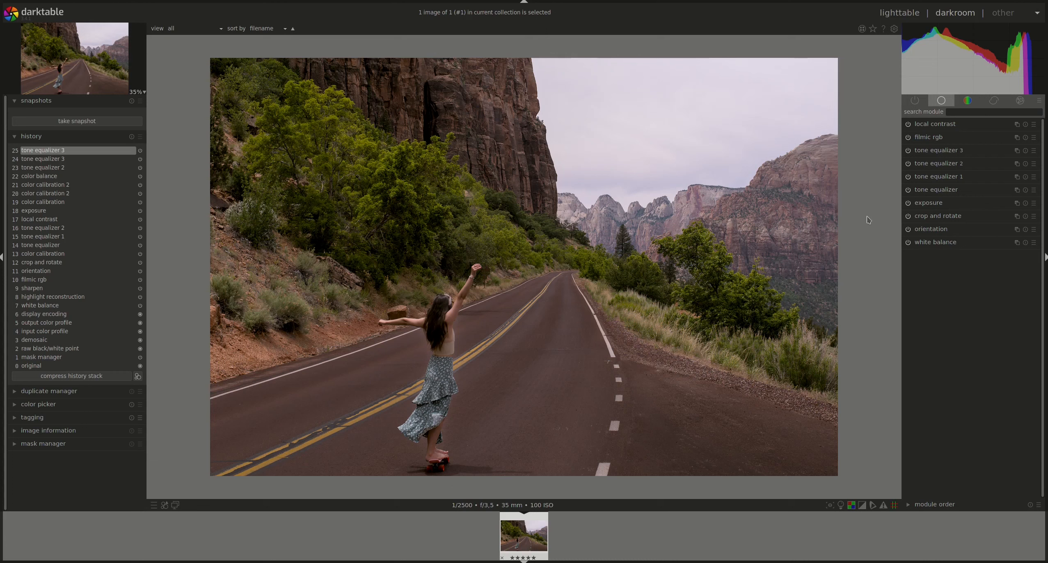
Inspect the settings and drawn masks of tone equalizer 1 and 2, and compare the photo with tone equalizer 2 off.
click(942, 179)
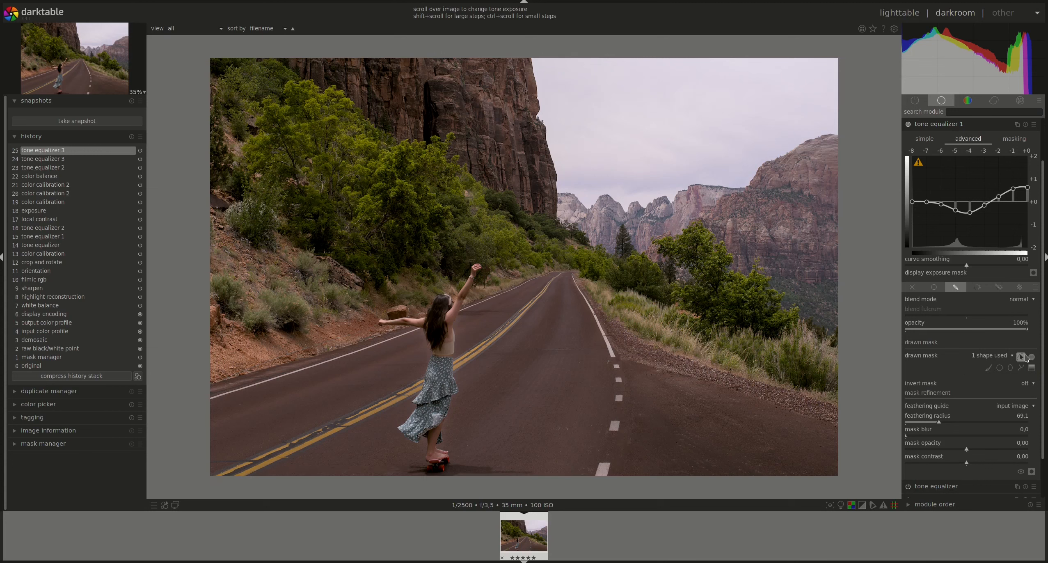
click(941, 126)
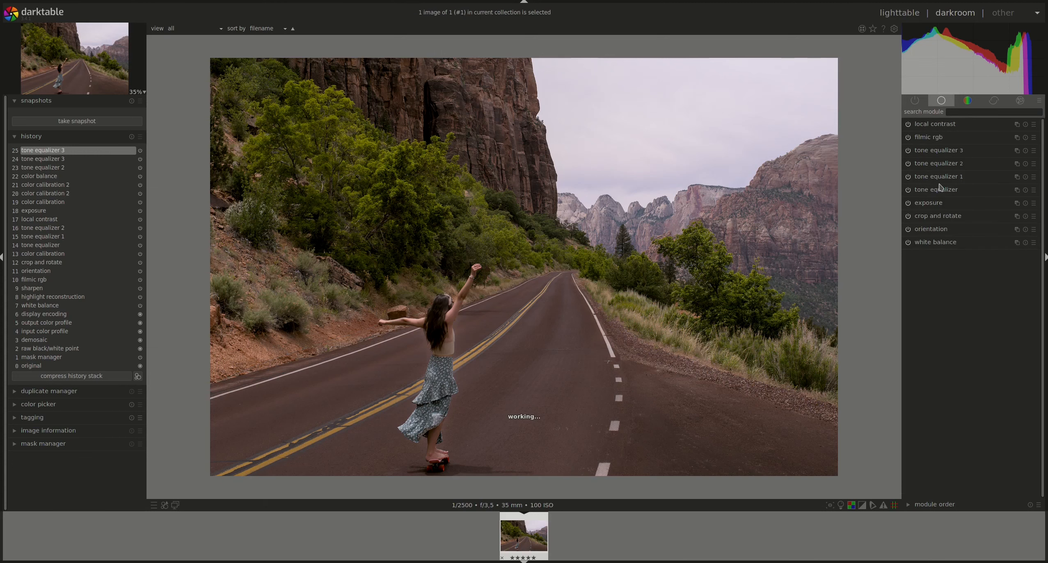
click(938, 164)
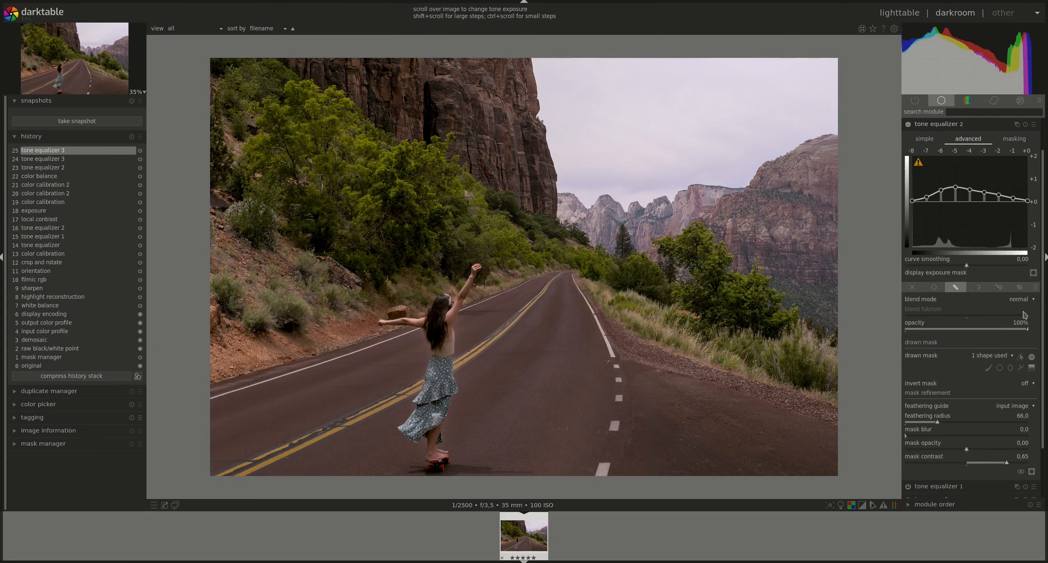
click(1019, 359)
click(1019, 358)
click(939, 124)
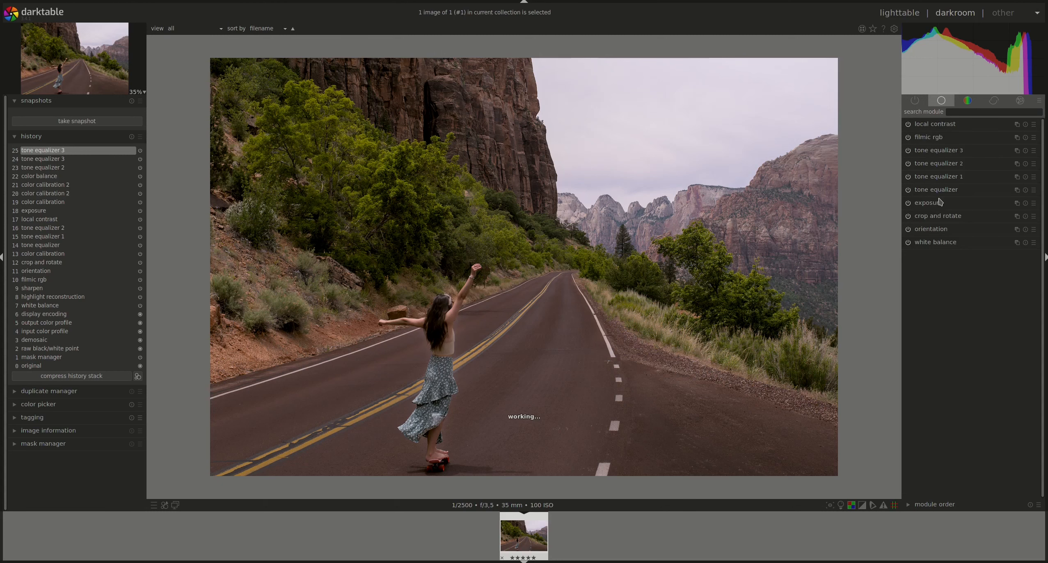
click(908, 163)
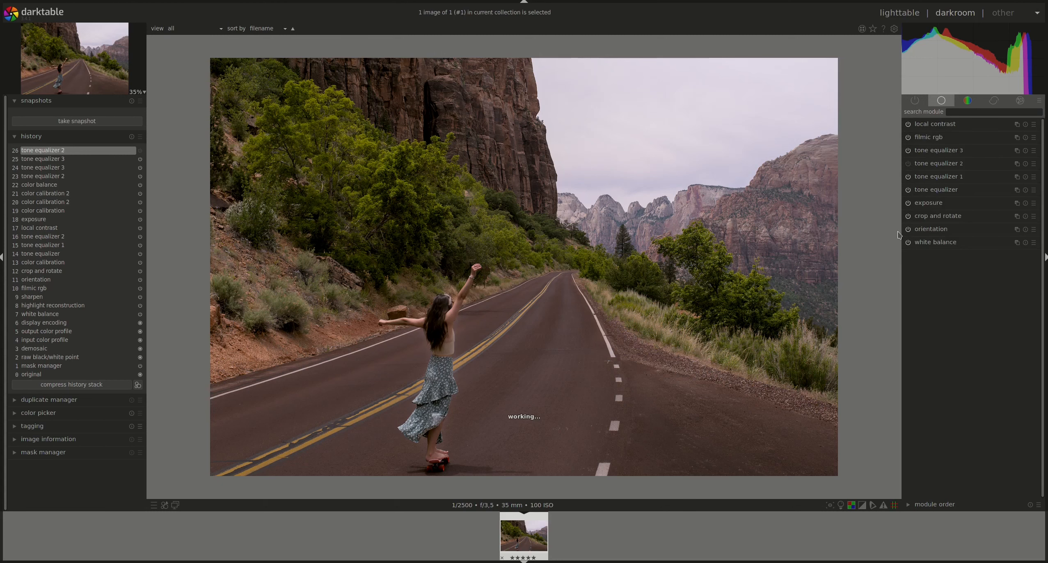
Duplicate tone equalizer 2, reset the copy's tone curve to flat and remove the woman's shape from its mask.
click(1016, 164)
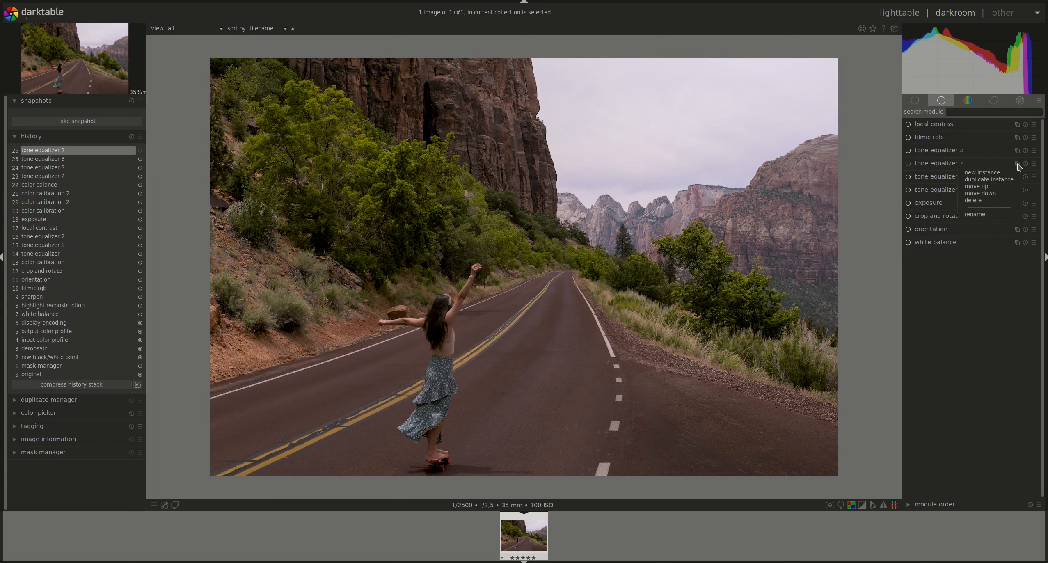
click(1000, 180)
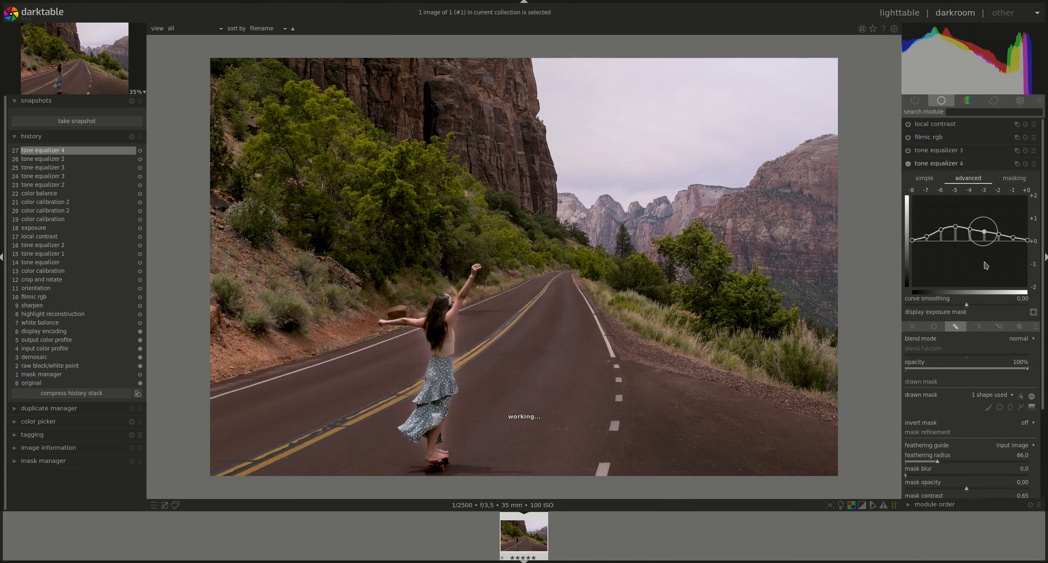
double_click(953, 269)
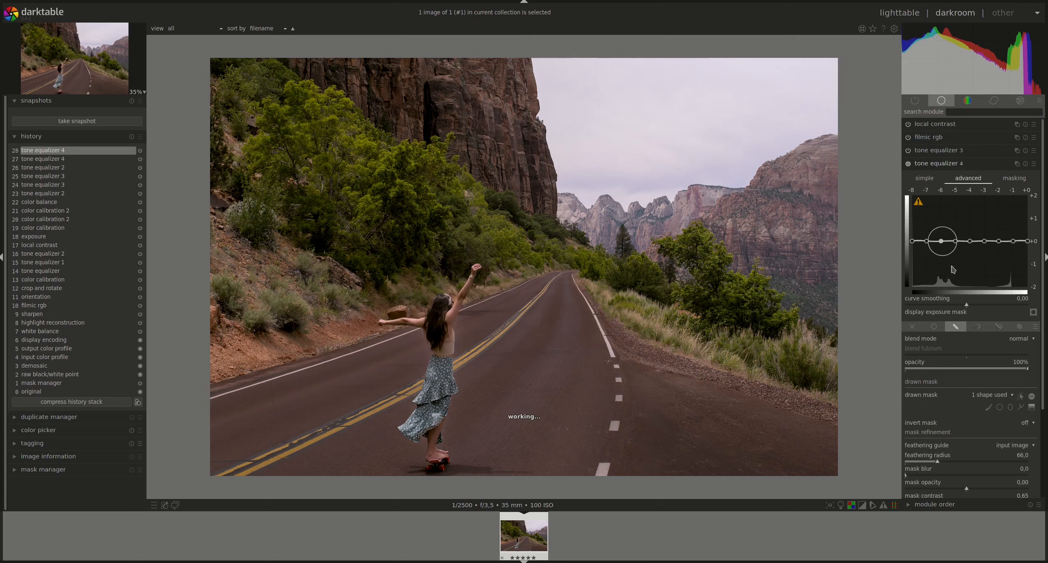
click(1021, 396)
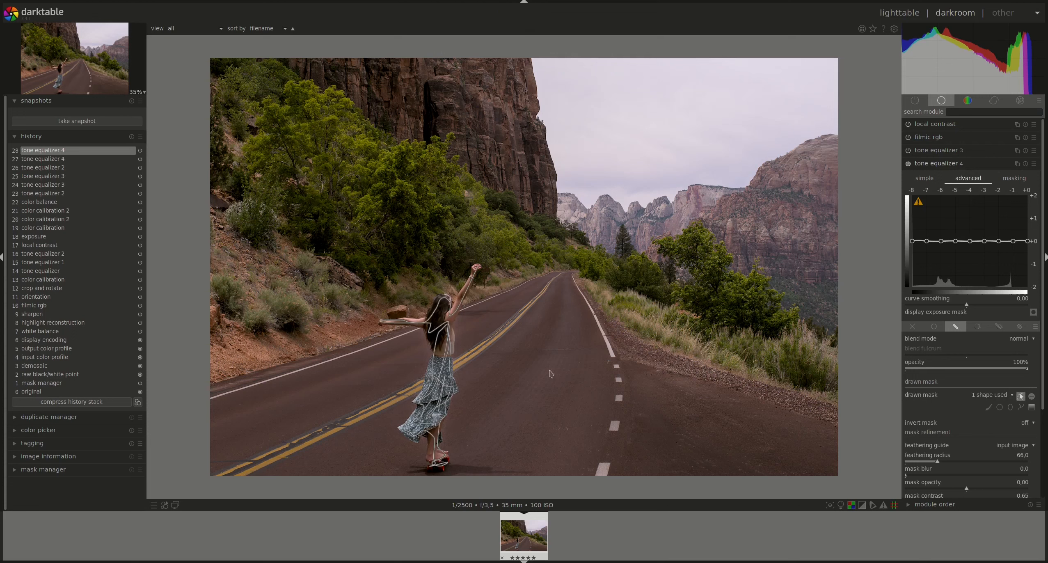
right_click(449, 341)
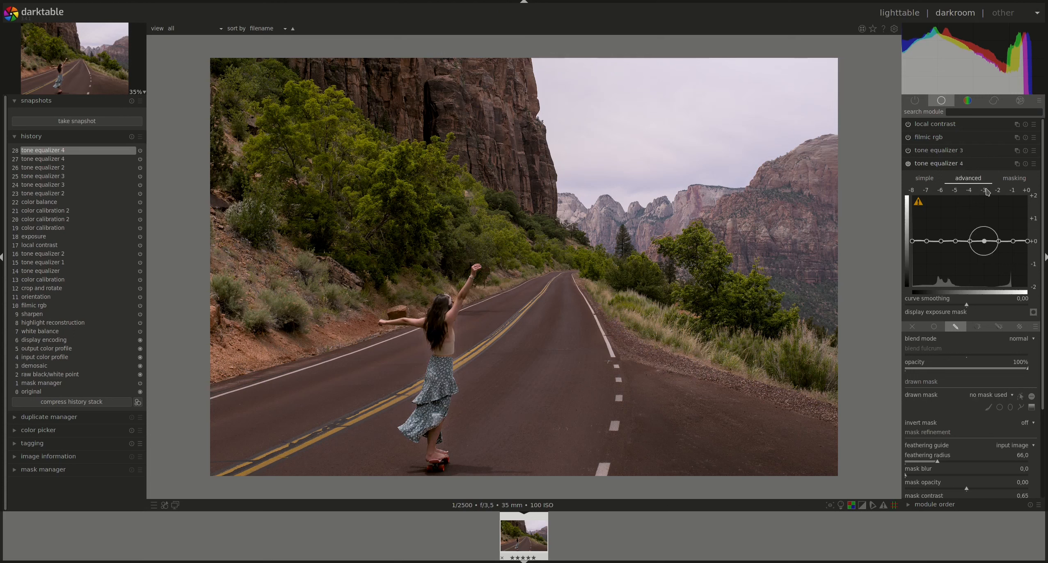
Set tone equalizer 4's mask exposure compensation to -1.73 EV and return to the tone curve.
click(1013, 178)
drag(978, 293, 988, 294)
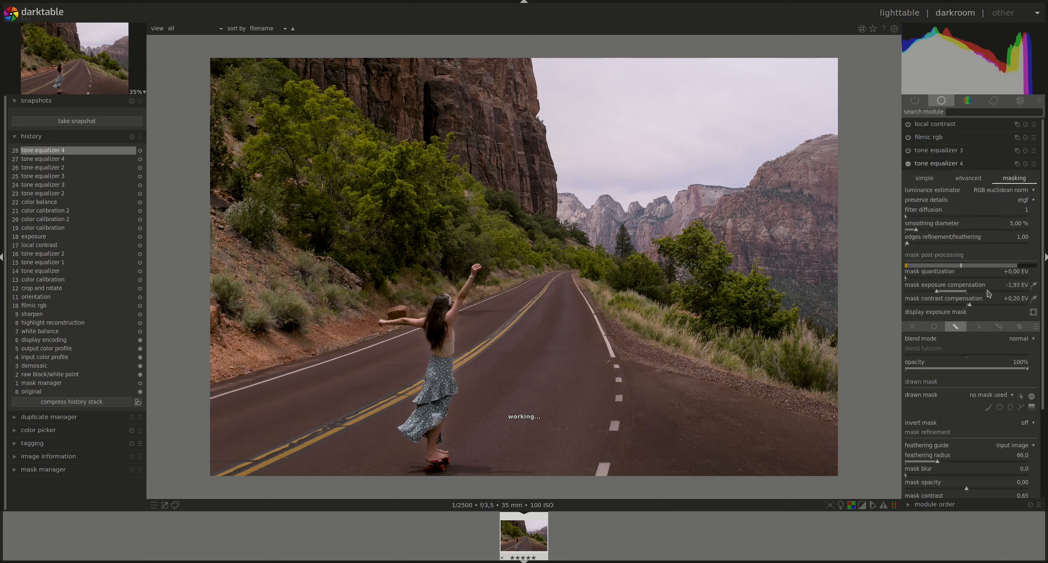
scroll(987, 293, up, 1)
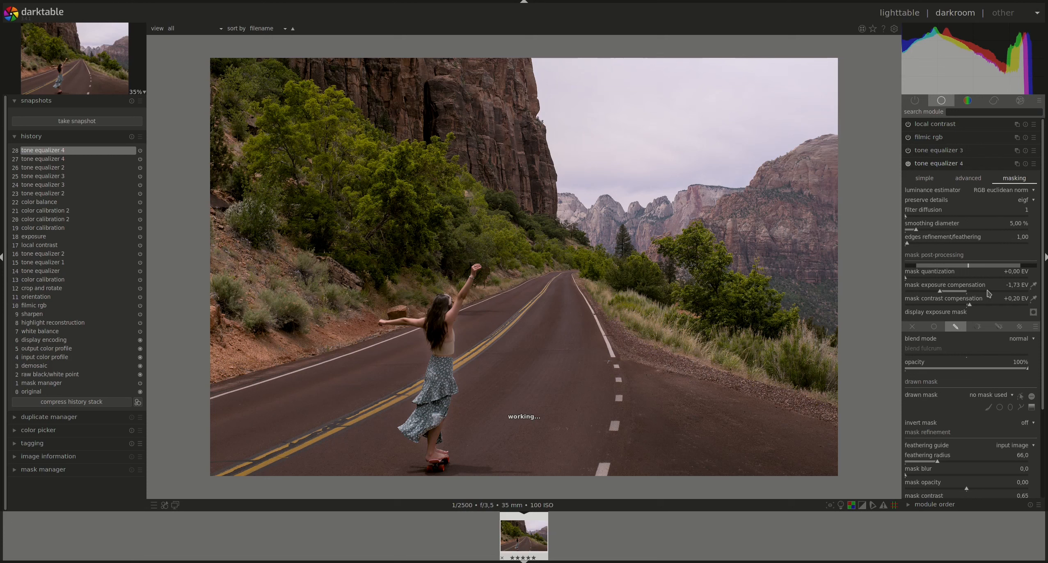
click(974, 179)
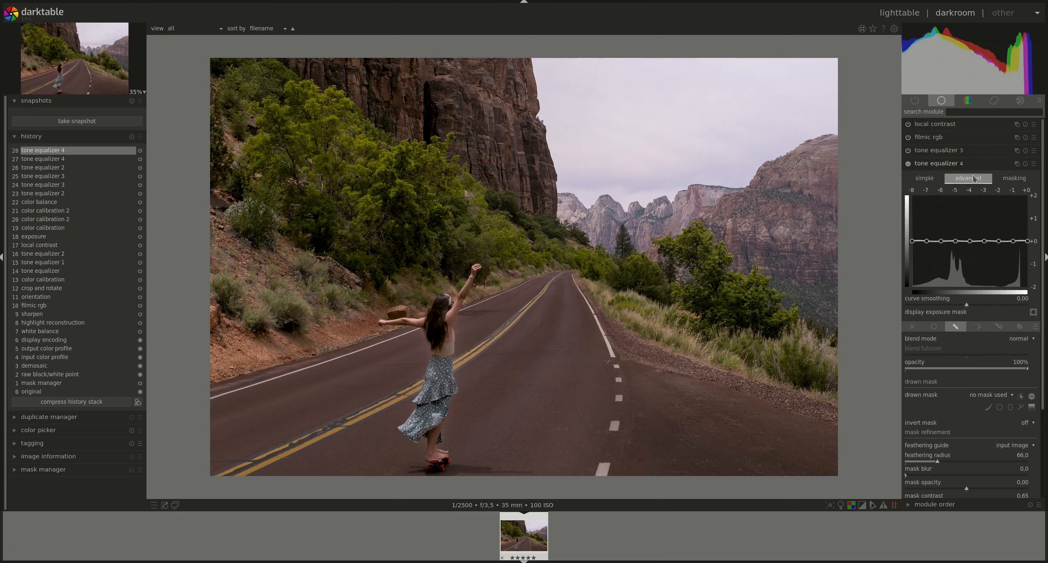
Draw a closed path mask for tone equalizer 4 around the woman and the road on both sides of her.
click(1021, 407)
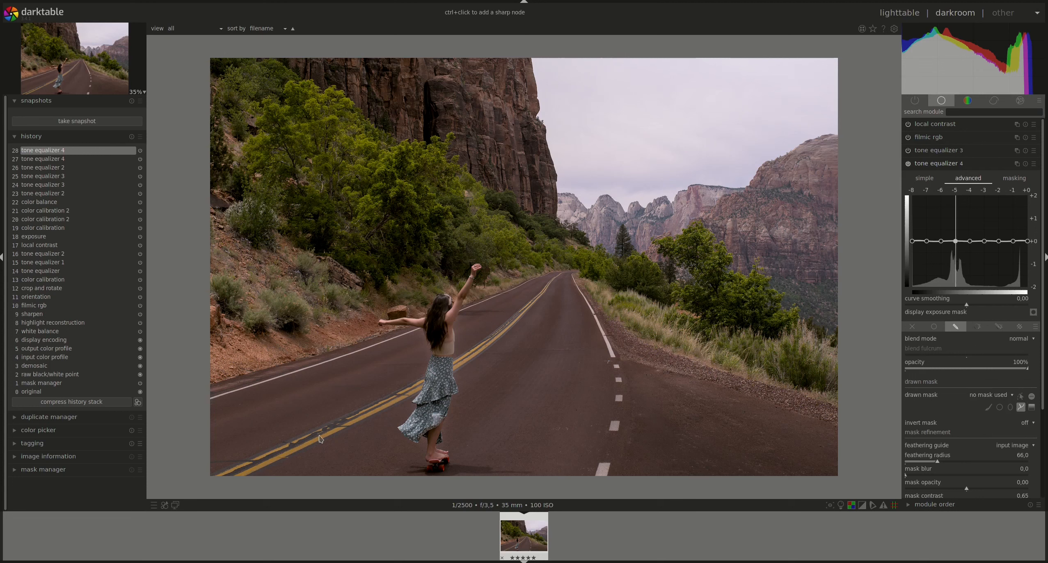
click(340, 446)
click(347, 350)
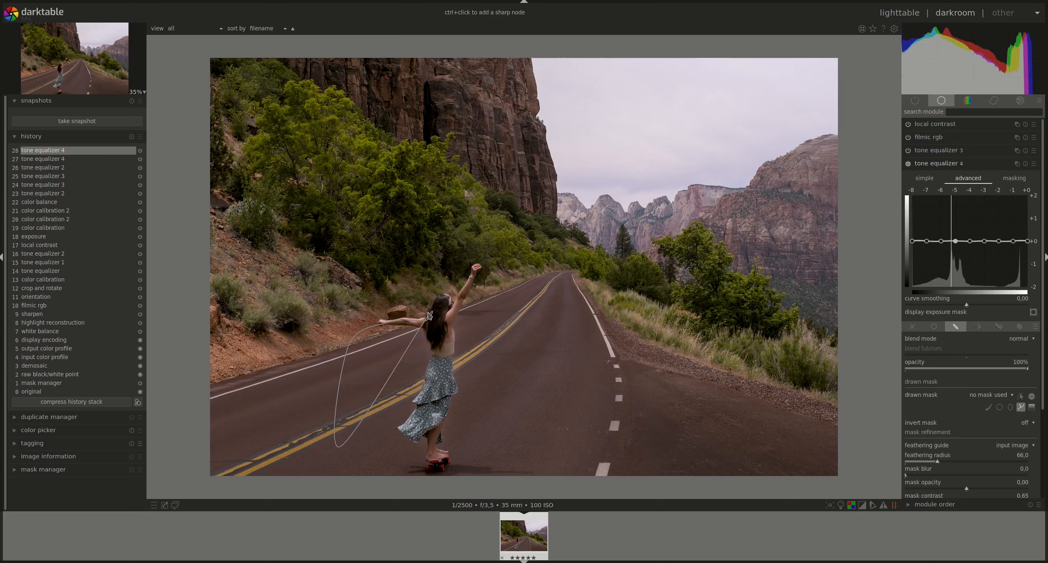
click(479, 268)
click(588, 365)
click(562, 447)
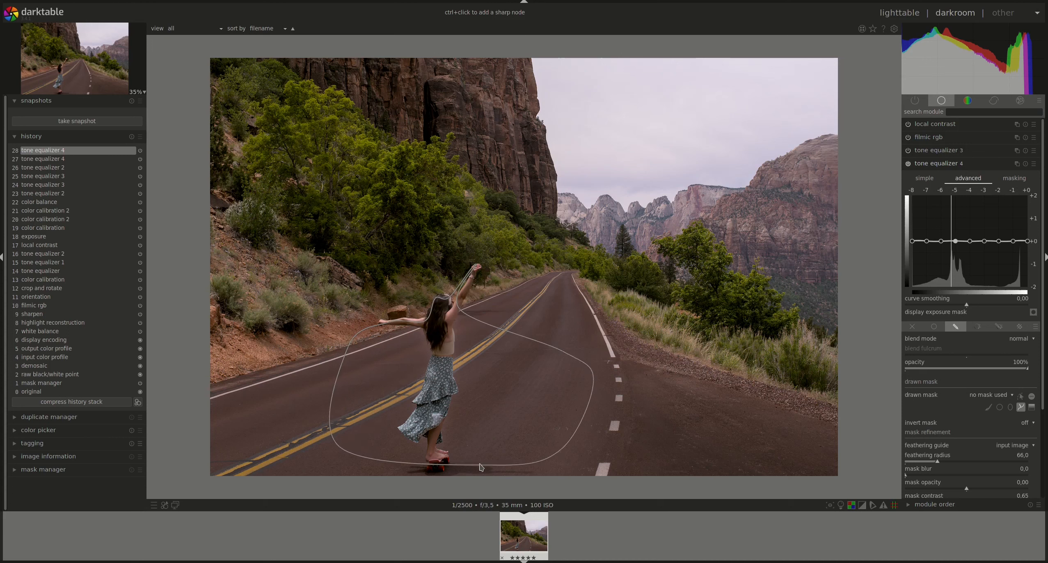
click(443, 476)
right_click(443, 476)
Reshape the path mask to cover more road behind the woman and extend over the yellow lines in the foreground.
drag(562, 351, 571, 327)
mouse_move(349, 347)
mouse_down()
mouse_move(363, 382)
mouse_move(355, 400)
mouse_up()
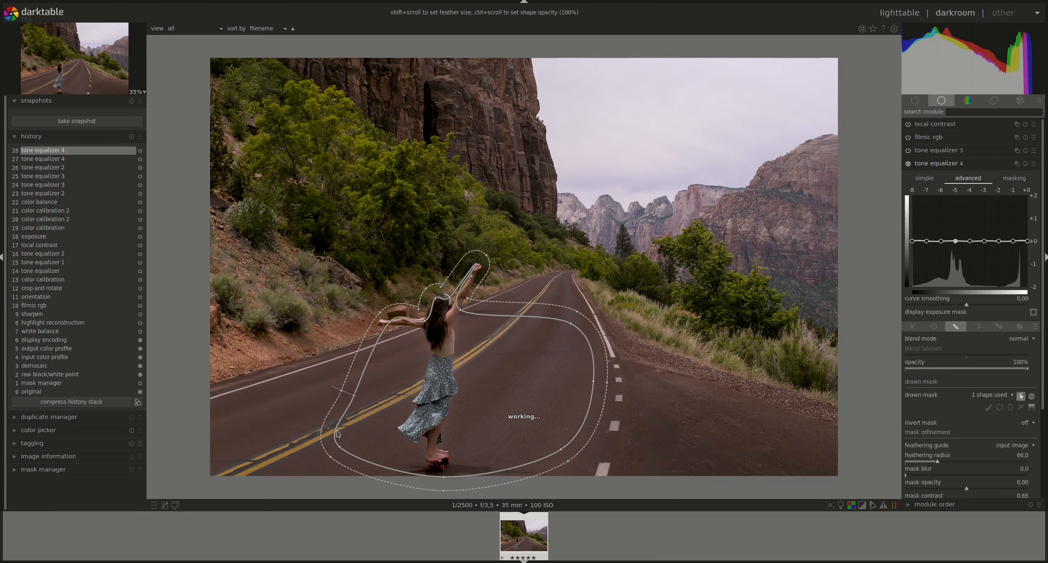
drag(340, 447, 294, 462)
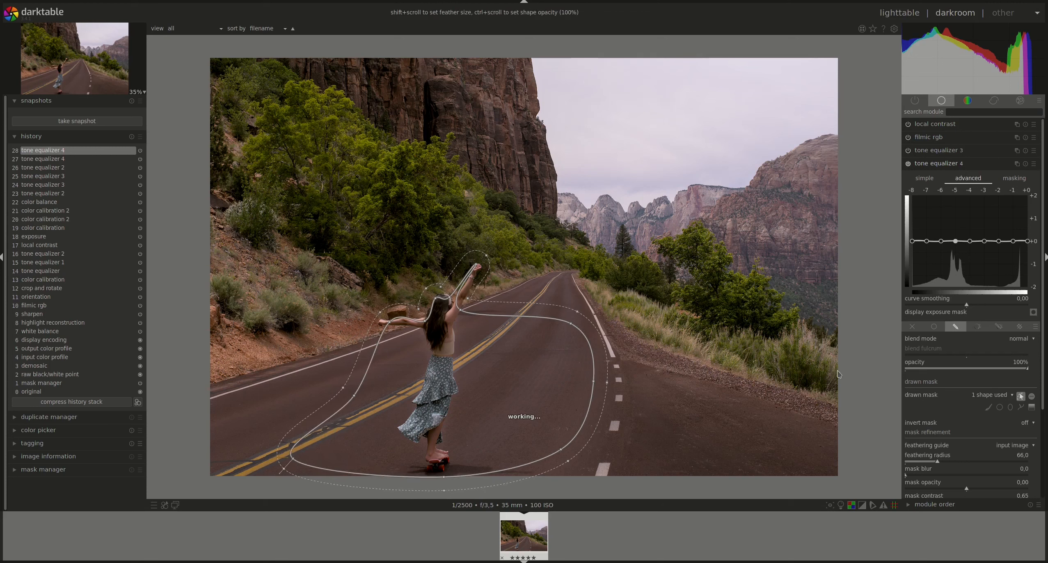
click(1020, 397)
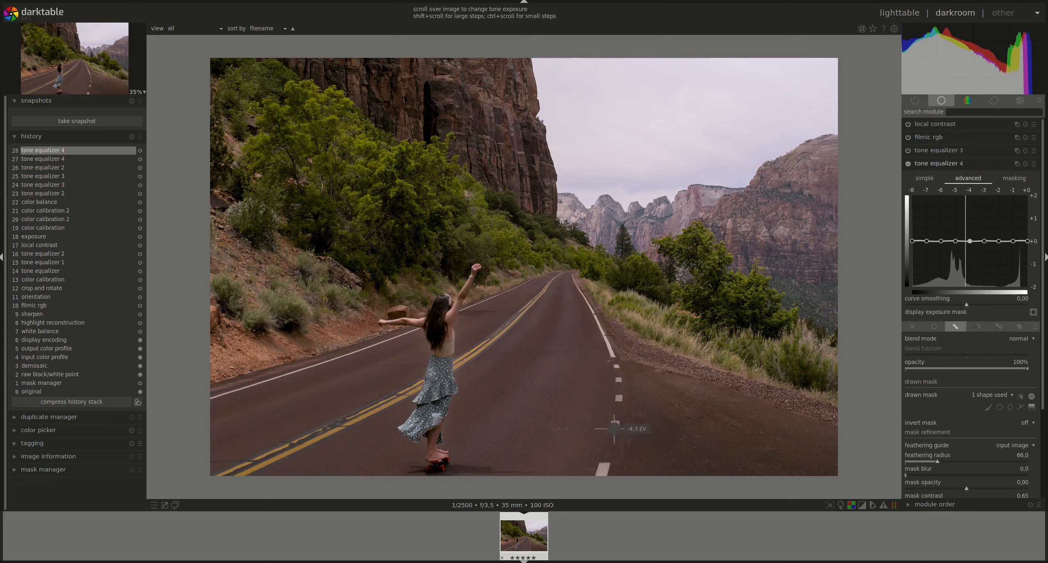
Brighten the masked area by raising tone equalizer 4's curve to about +0.7 EV between -5 and -2 EV, tapering toward both ends.
scroll(479, 366, up, 2)
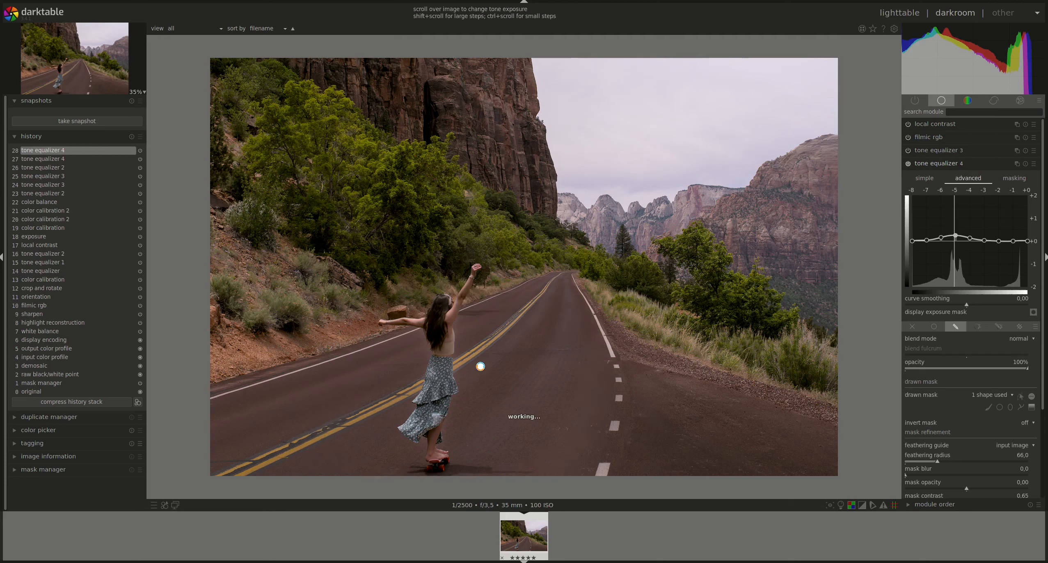
scroll(479, 366, up, 1)
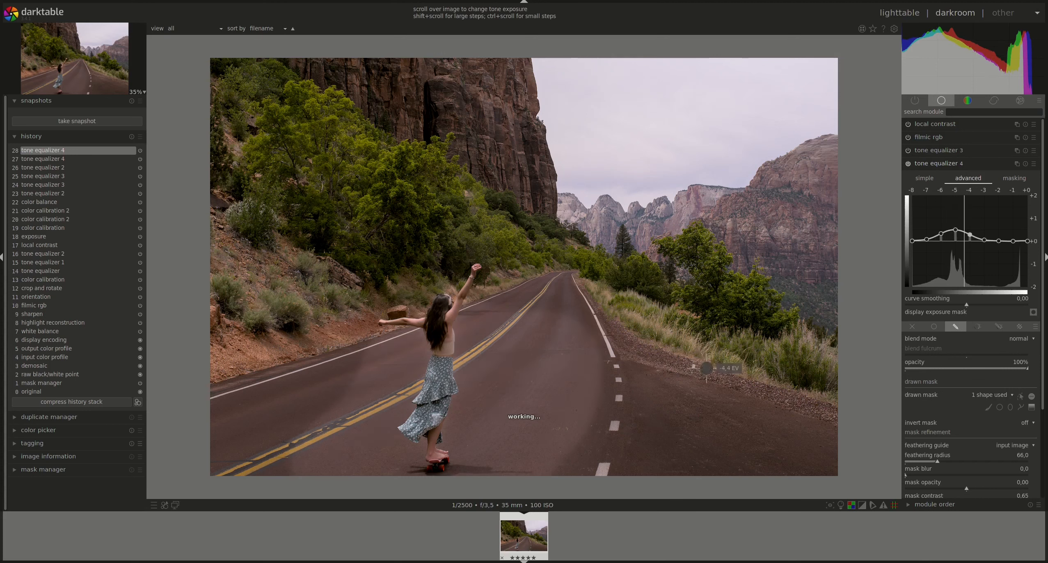
mouse_move(1000, 240)
mouse_down()
mouse_move(1007, 230)
mouse_move(953, 225)
mouse_up()
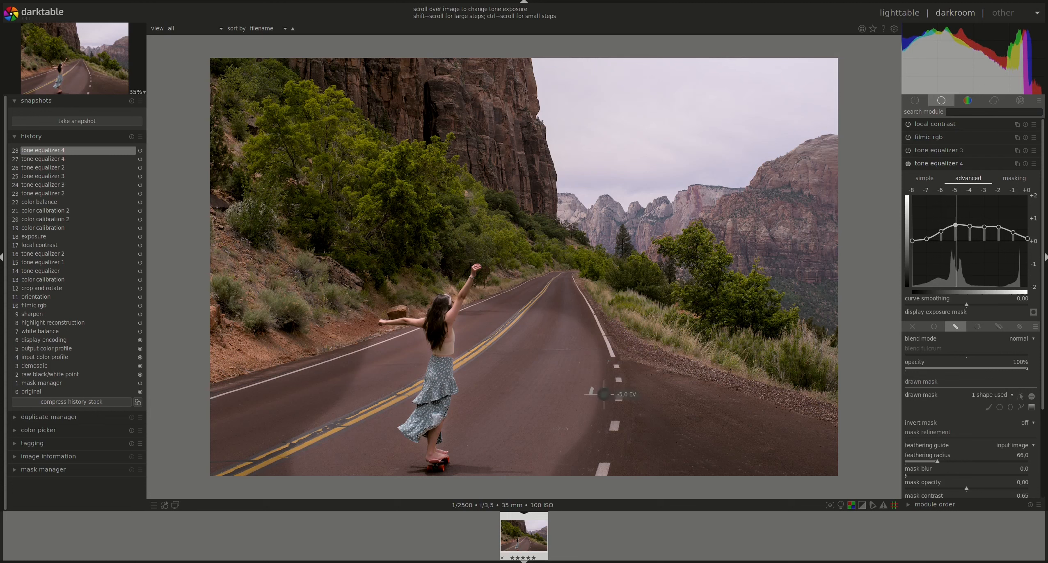
Soften tone equalizer 4's effect with a wider path feather, a feathering radius of 182.2 and an opacity of 53%.
click(1020, 396)
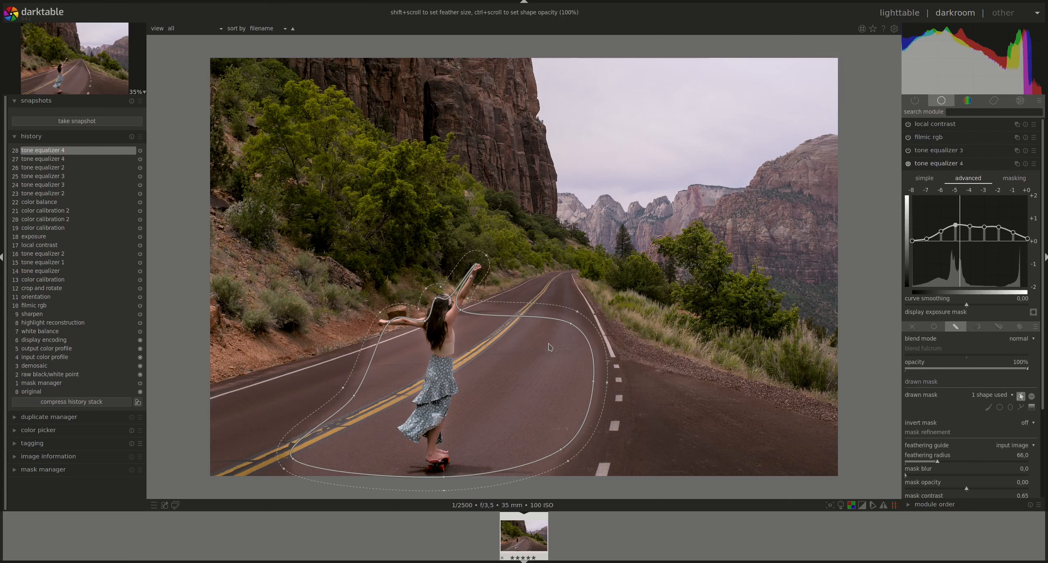
shift+scroll(547, 351, up, 5)
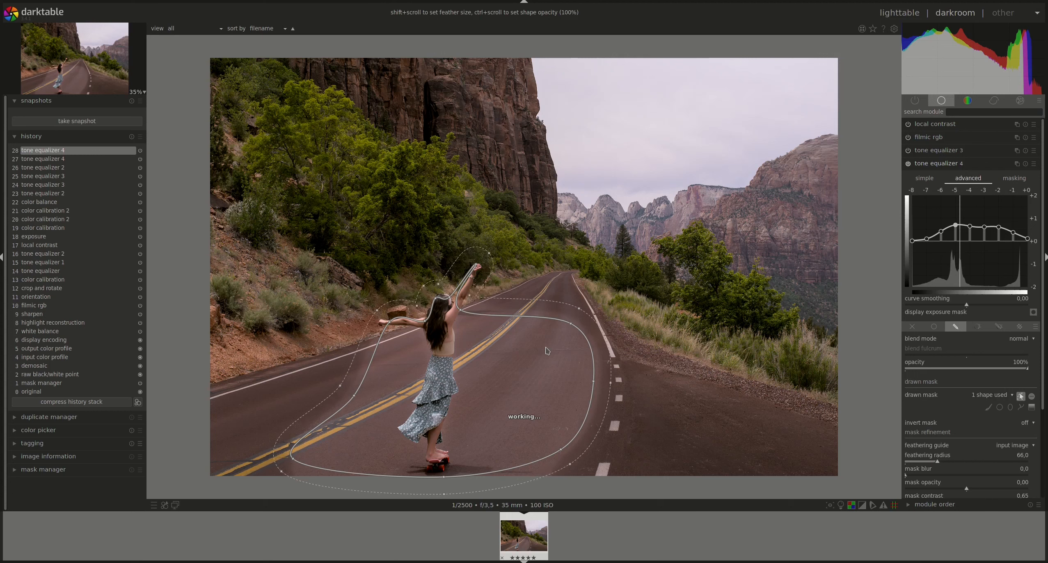
click(1020, 396)
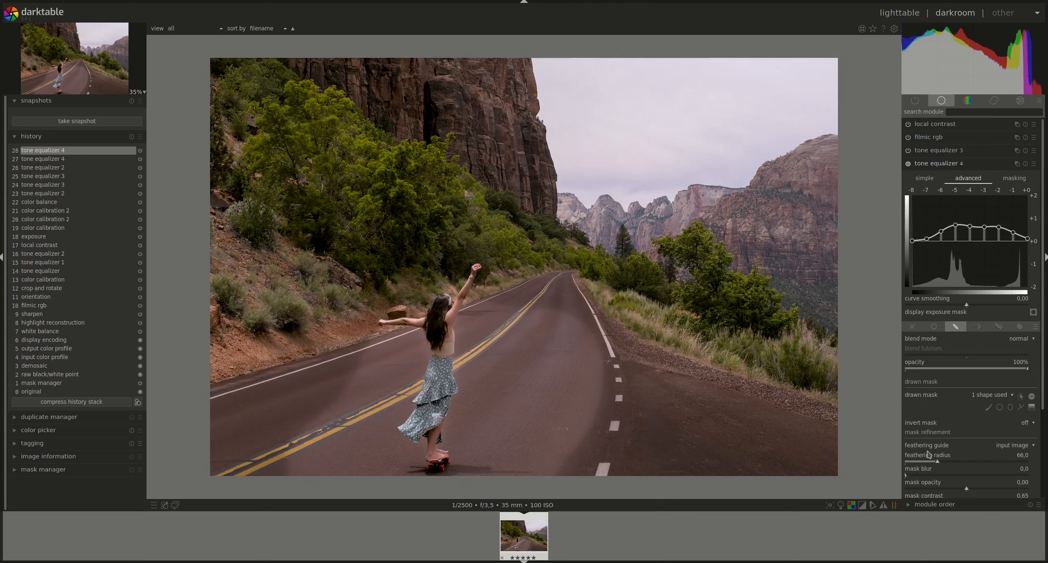
drag(939, 465, 996, 462)
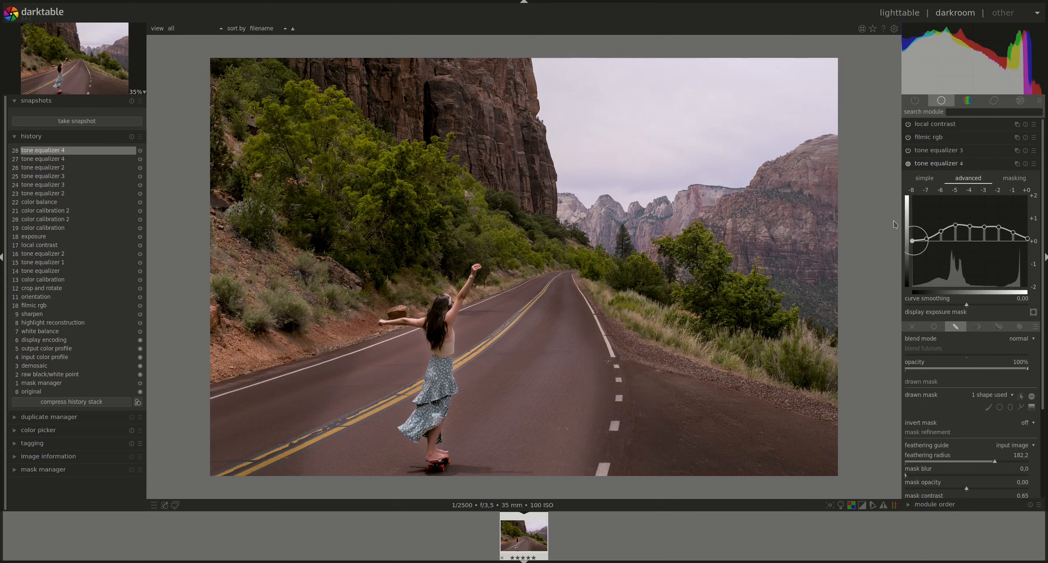
drag(1027, 372, 970, 372)
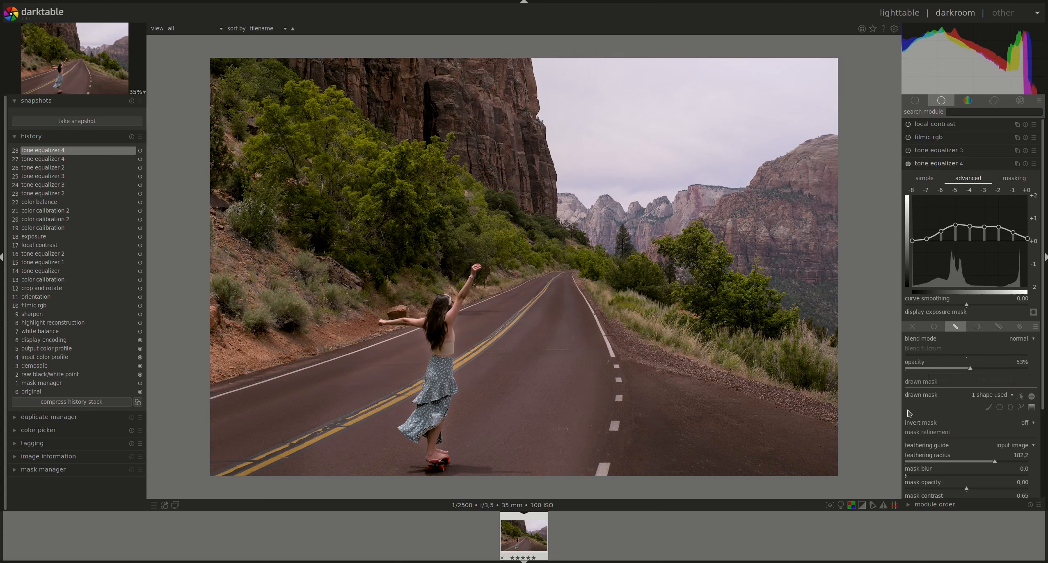
Reshape the path mask closer to the woman's back and skirt and extend its lower corner outward across the yellow lines.
click(1020, 396)
drag(354, 397, 388, 418)
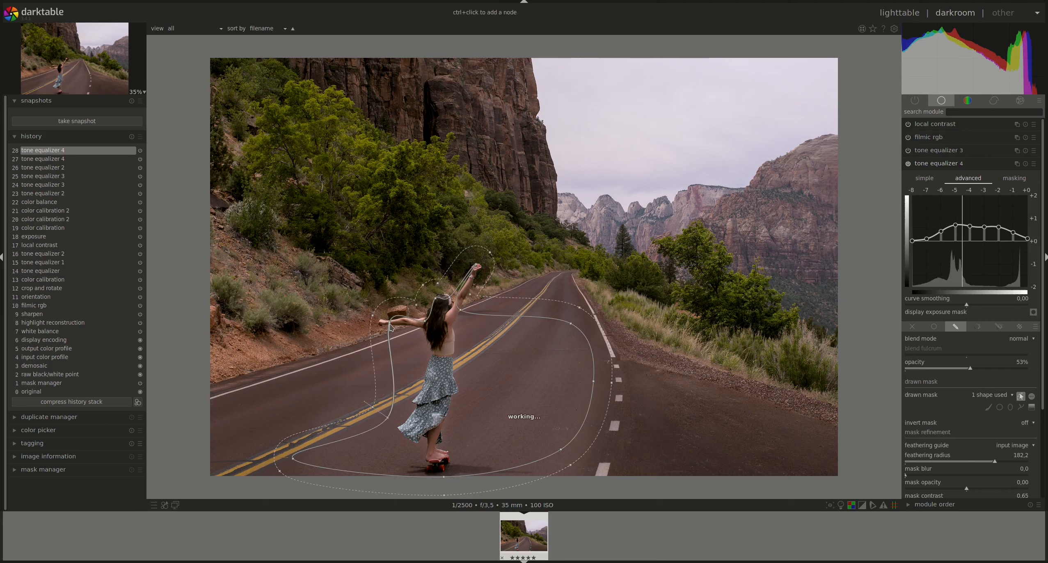
drag(390, 325, 384, 331)
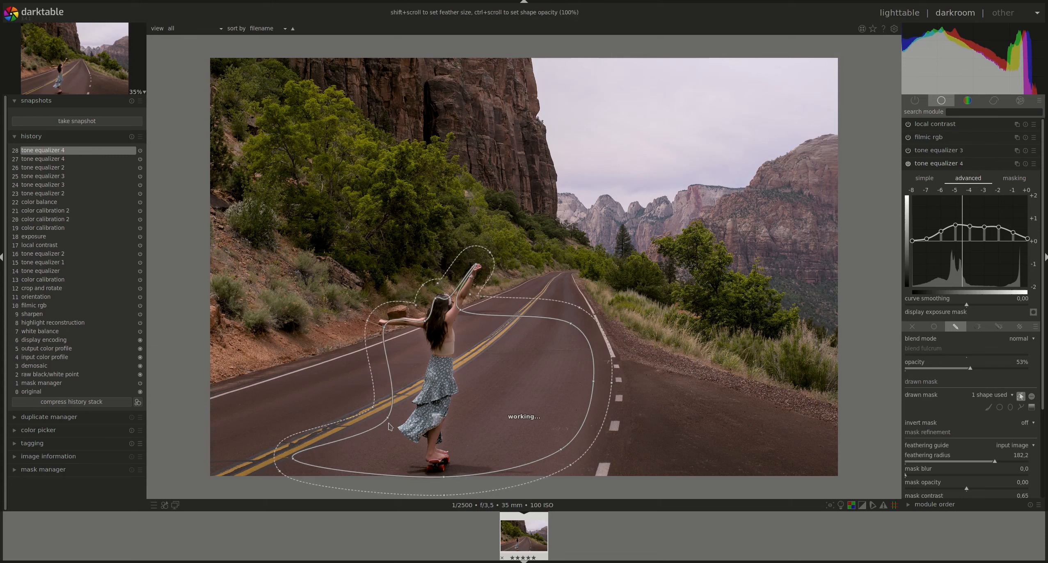
drag(292, 458, 265, 461)
drag(581, 339, 579, 342)
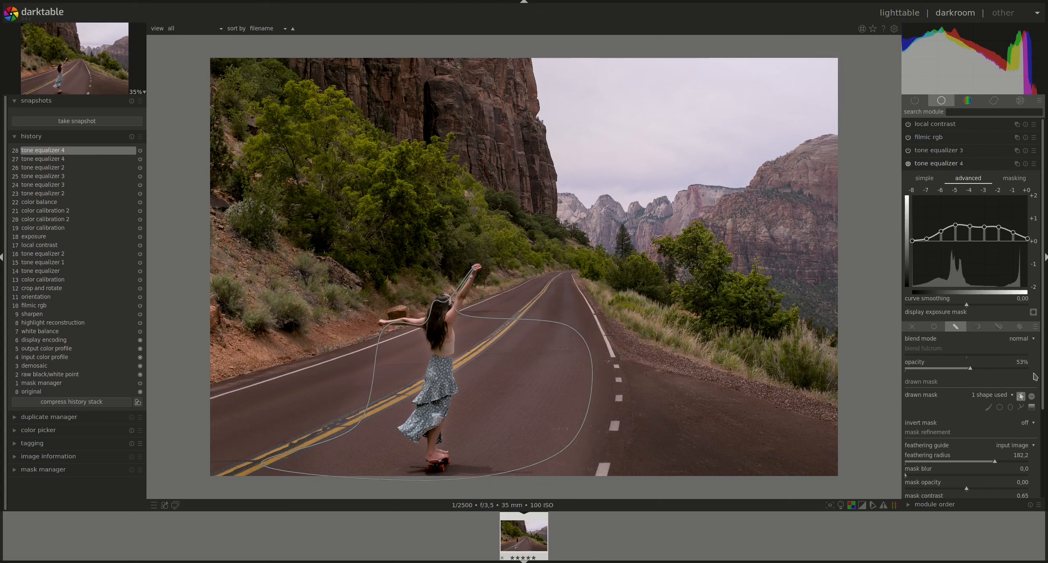
click(1021, 396)
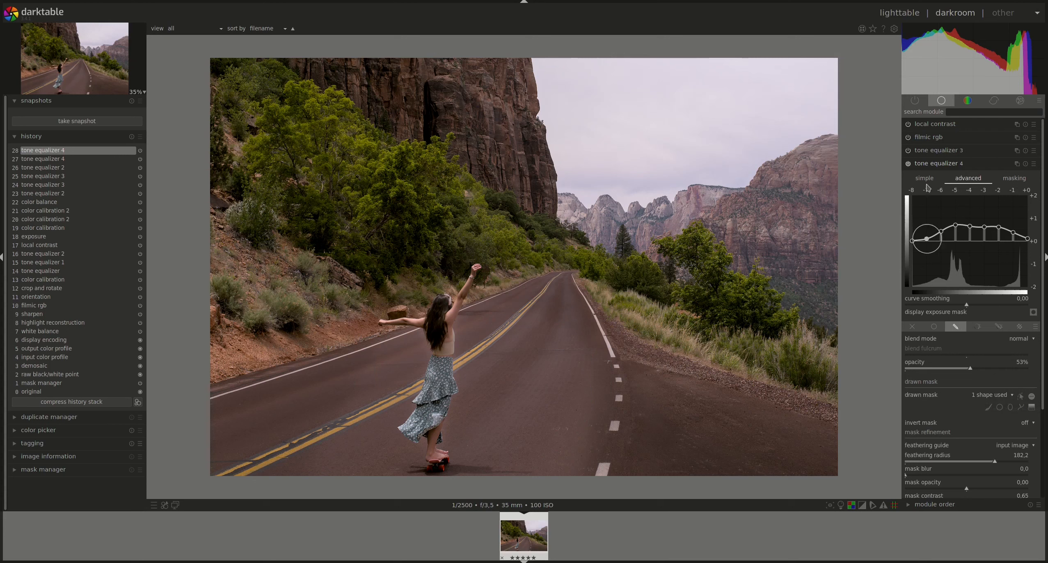
Check tone equalizer 4's effect, reduce its opacity to 40% and collapse the module.
click(908, 164)
right_click(1023, 366)
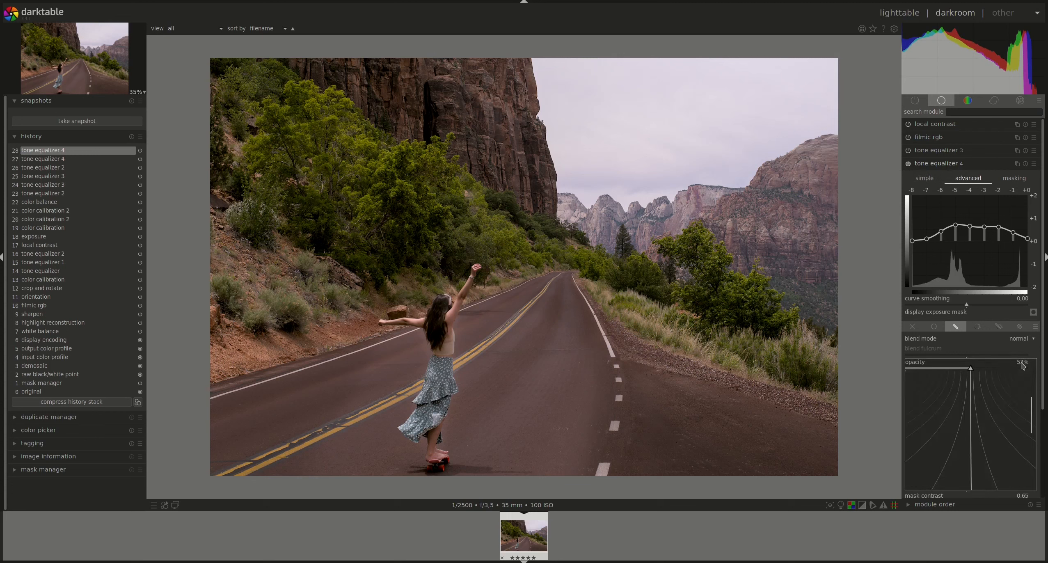
text(40)
key(Return)
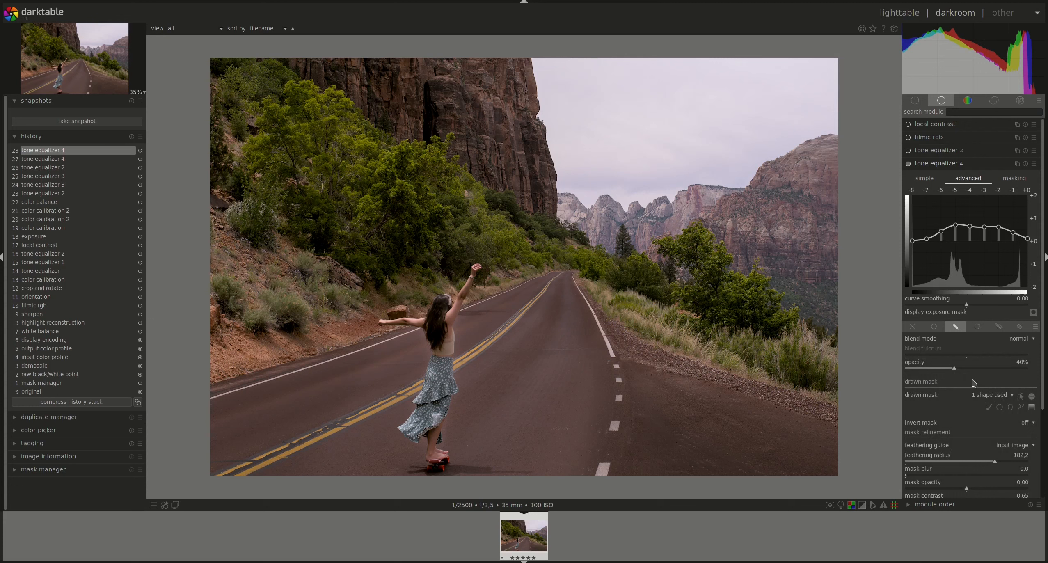
click(931, 164)
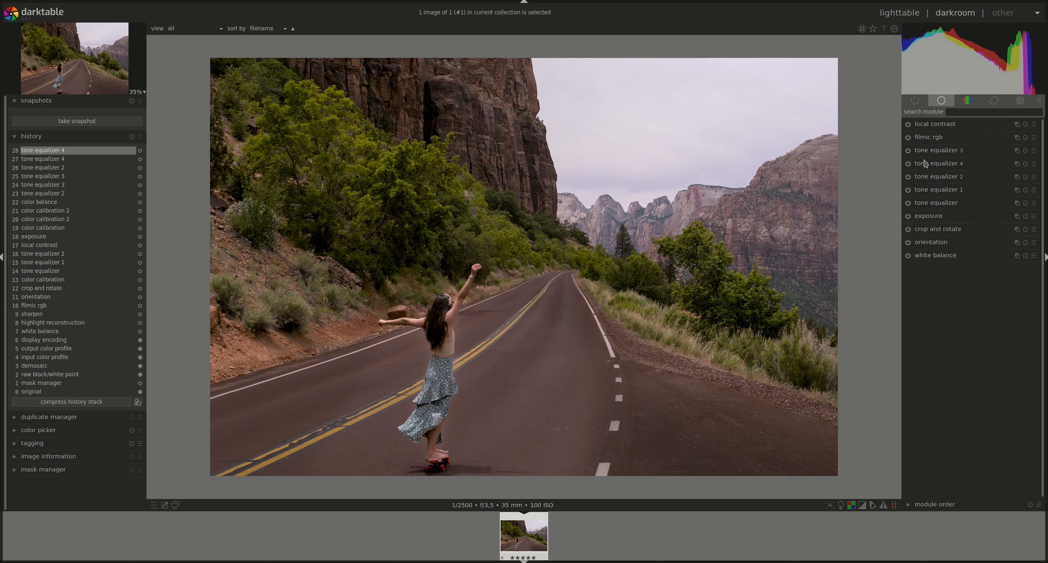
Toggle tone equalizers 2 and 4 to compare their effects, leaving tone equalizer 2 off and tone equalizer 4 on.
click(909, 180)
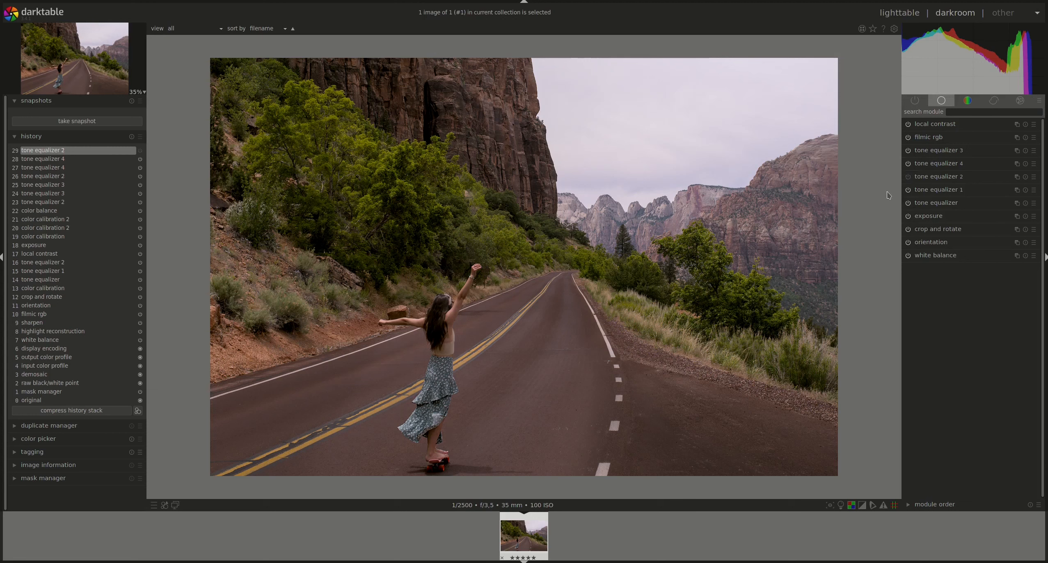
click(907, 180)
click(908, 179)
click(908, 164)
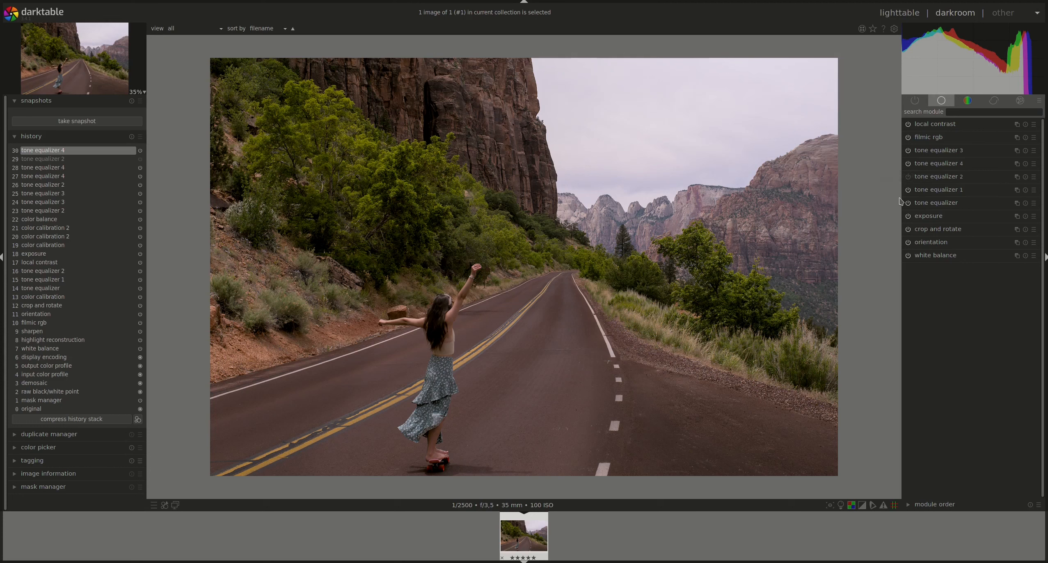
click(908, 164)
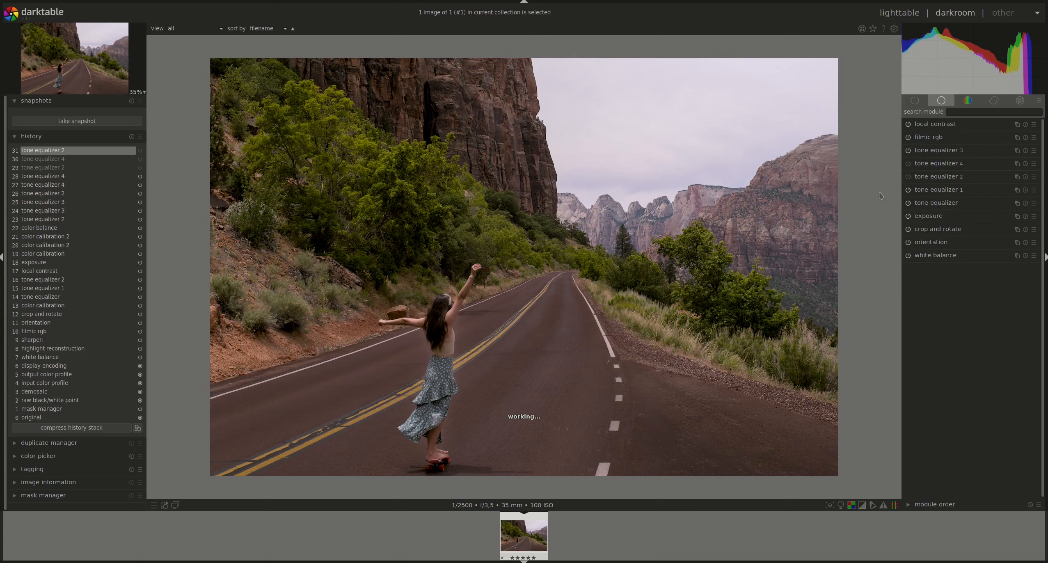
click(908, 163)
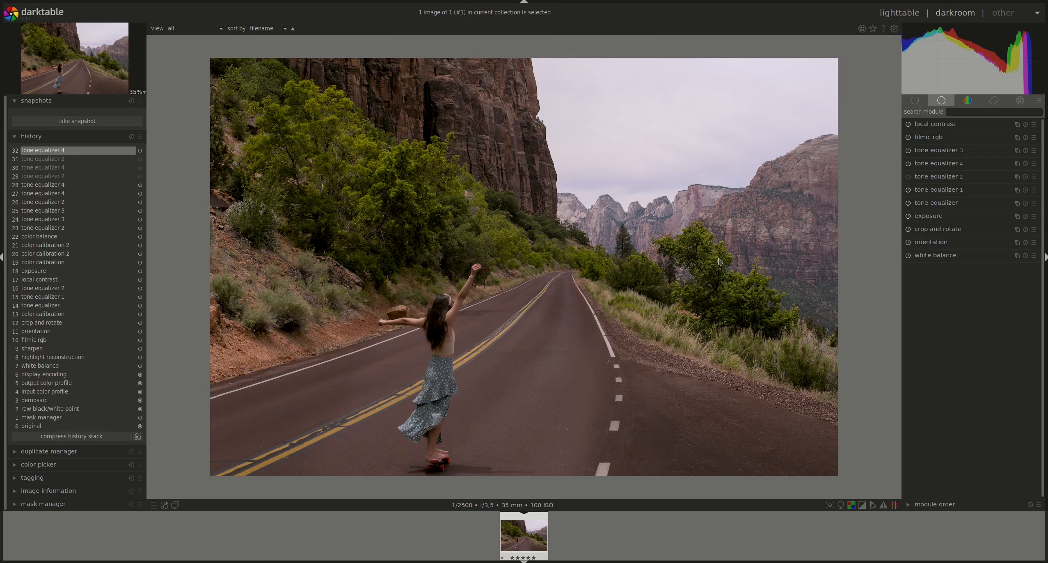
Compress the history stack and compare the crop and rotate state with the latest tone equalizer 4 state.
click(86, 439)
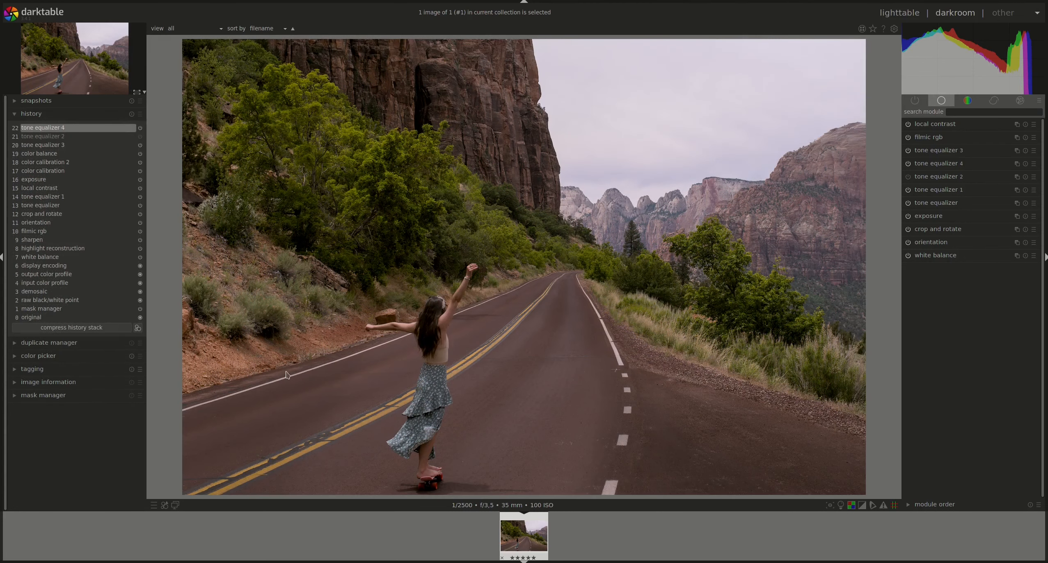
click(43, 216)
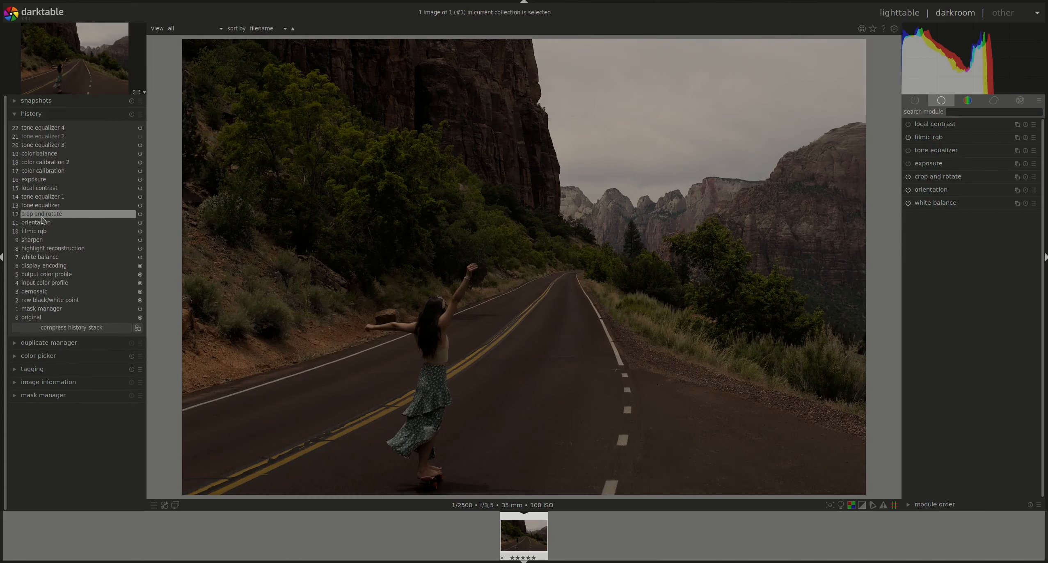
click(77, 128)
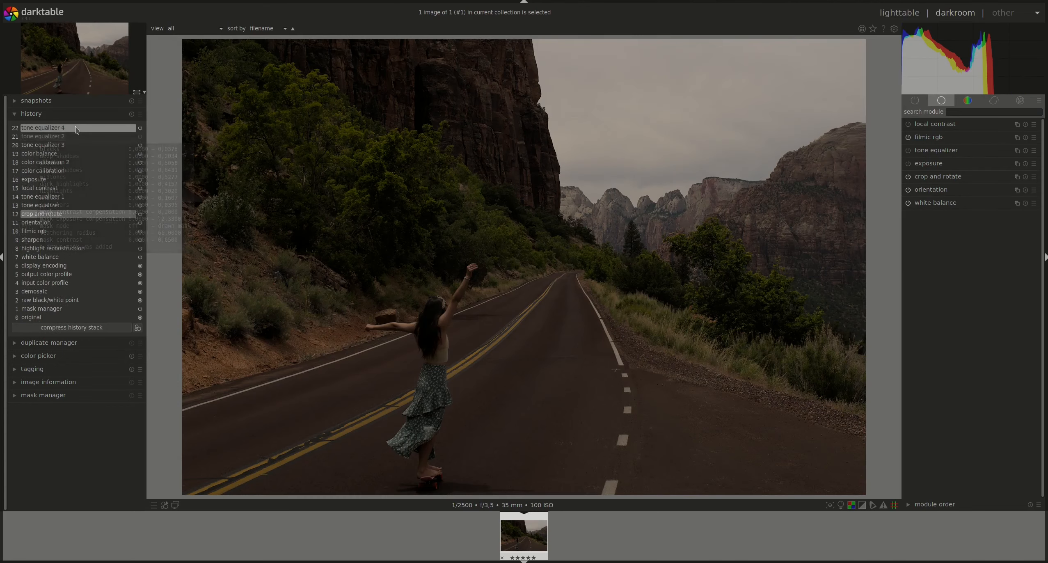